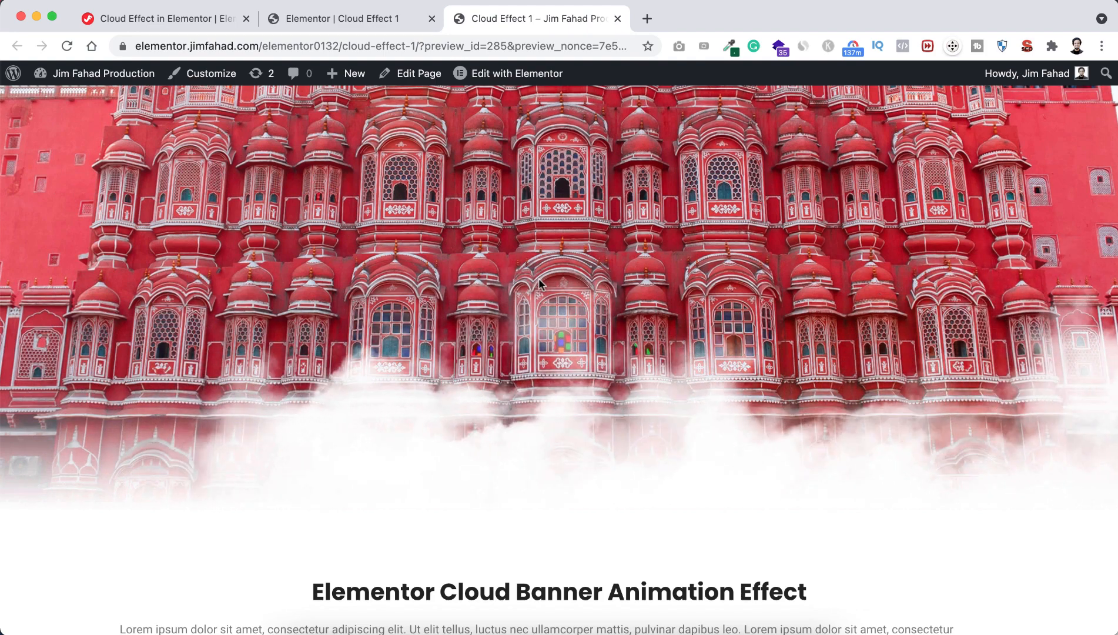
# Examine the finished cloud banner page, including the moving clouds over the palace image and the text content below
pyautogui.scroll(-6, 536, 417)
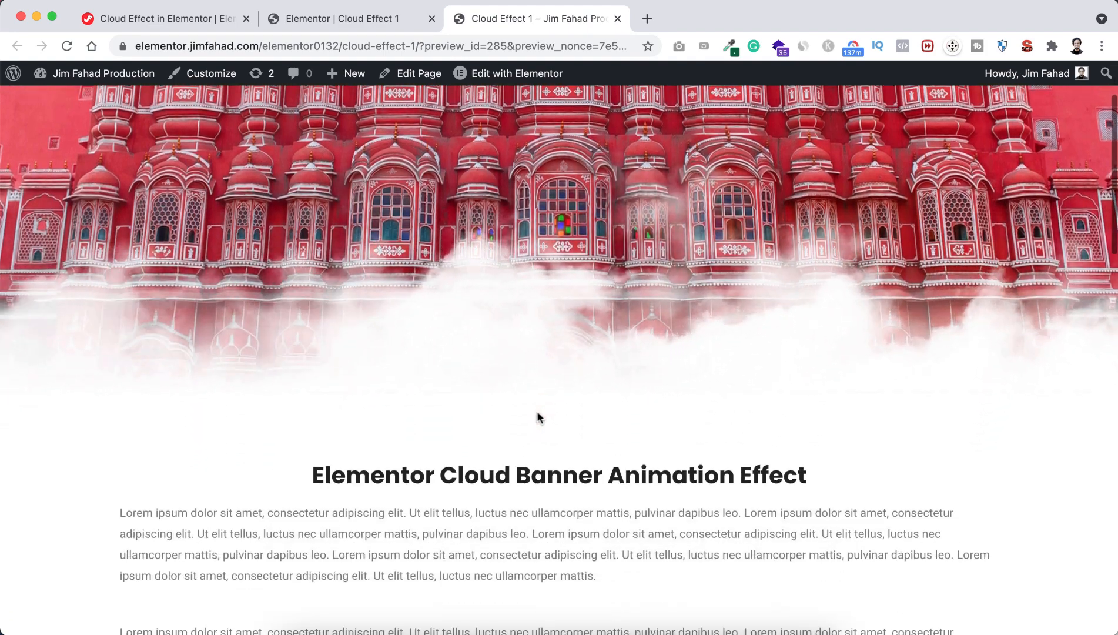
pyautogui.scroll(6, 537, 411)
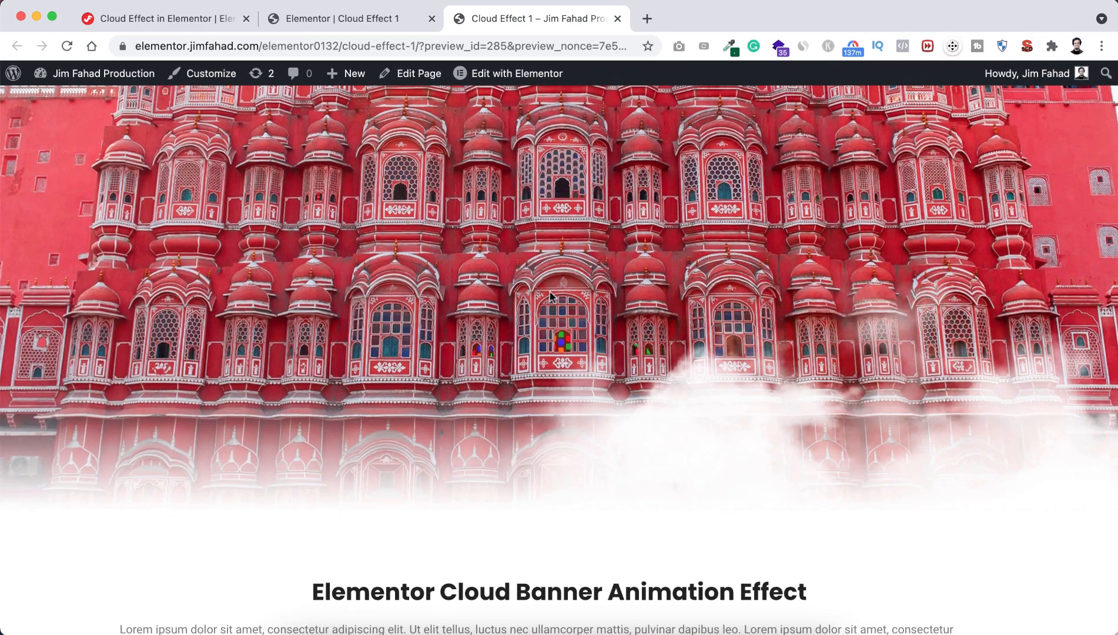
pyautogui.scroll(-1, 552, 296)
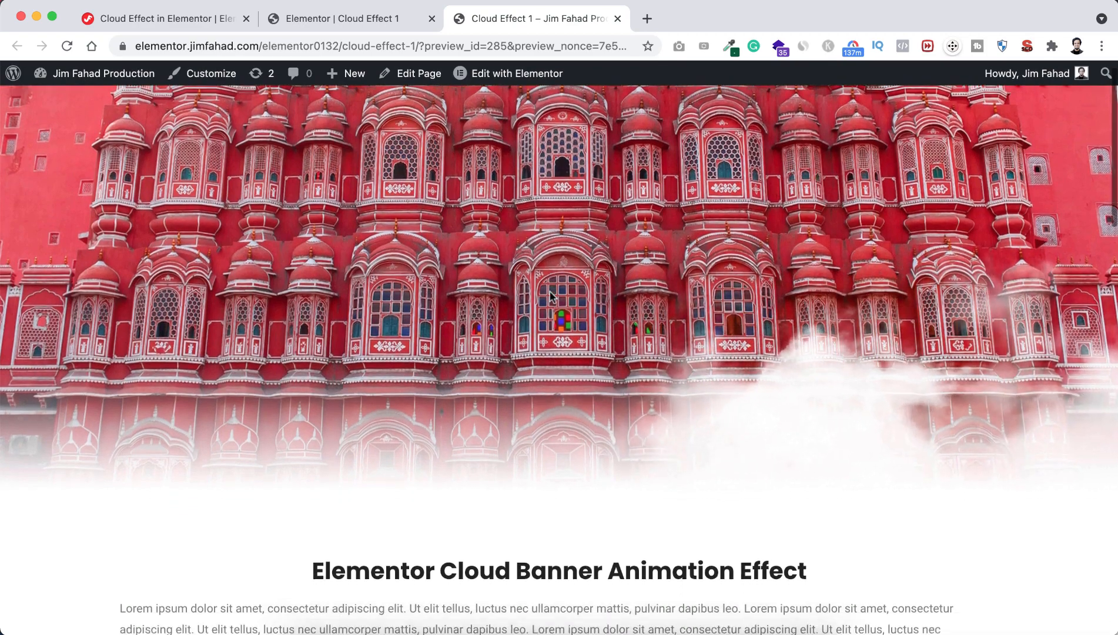
pyautogui.scroll(1, 547, 305)
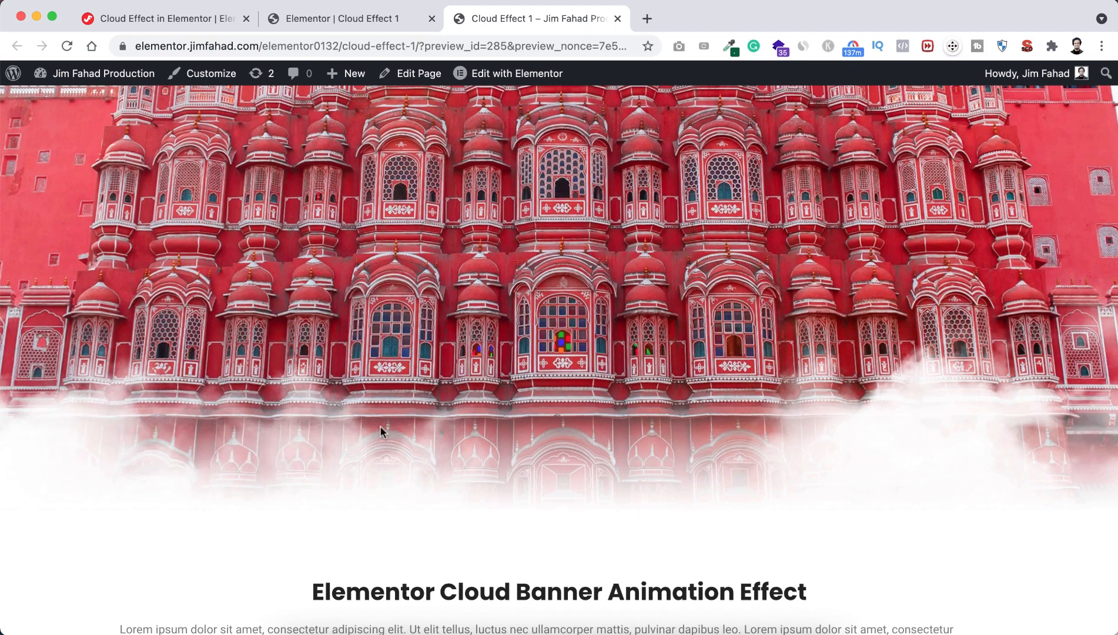
pyautogui.scroll(-5, 475, 459)
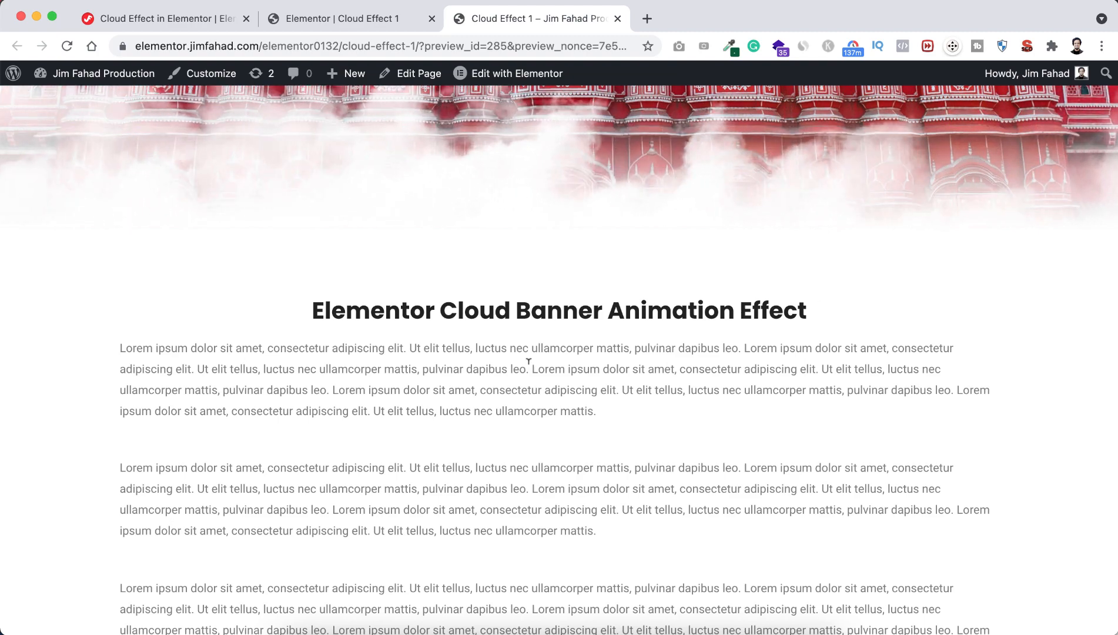
pyautogui.scroll(-3, 529, 365)
pyautogui.scroll(7, 528, 364)
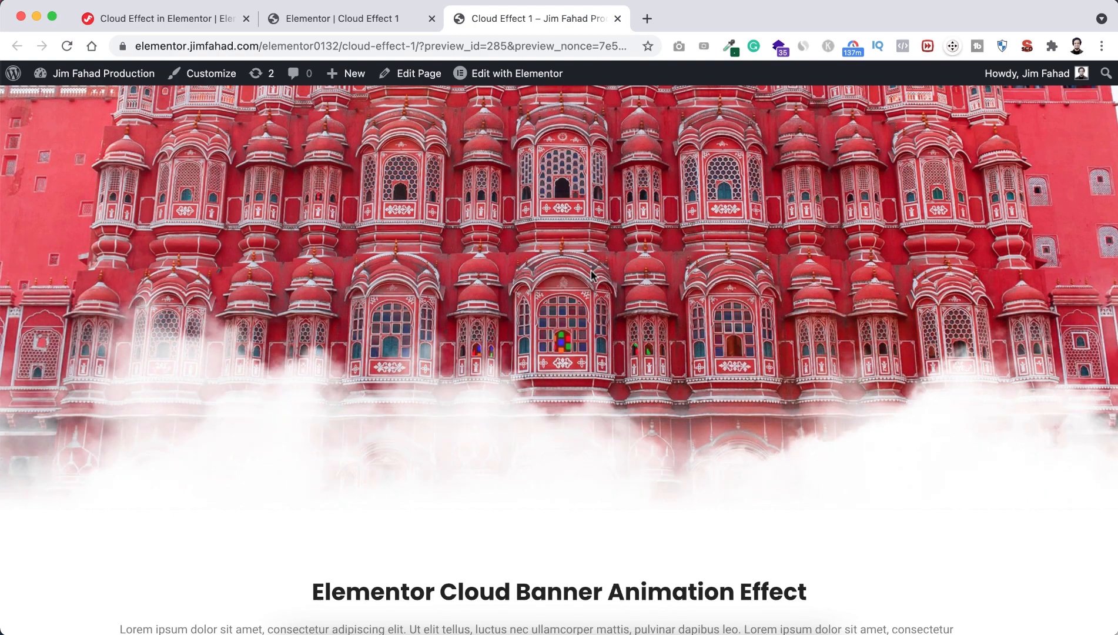
pyautogui.press('super+r')
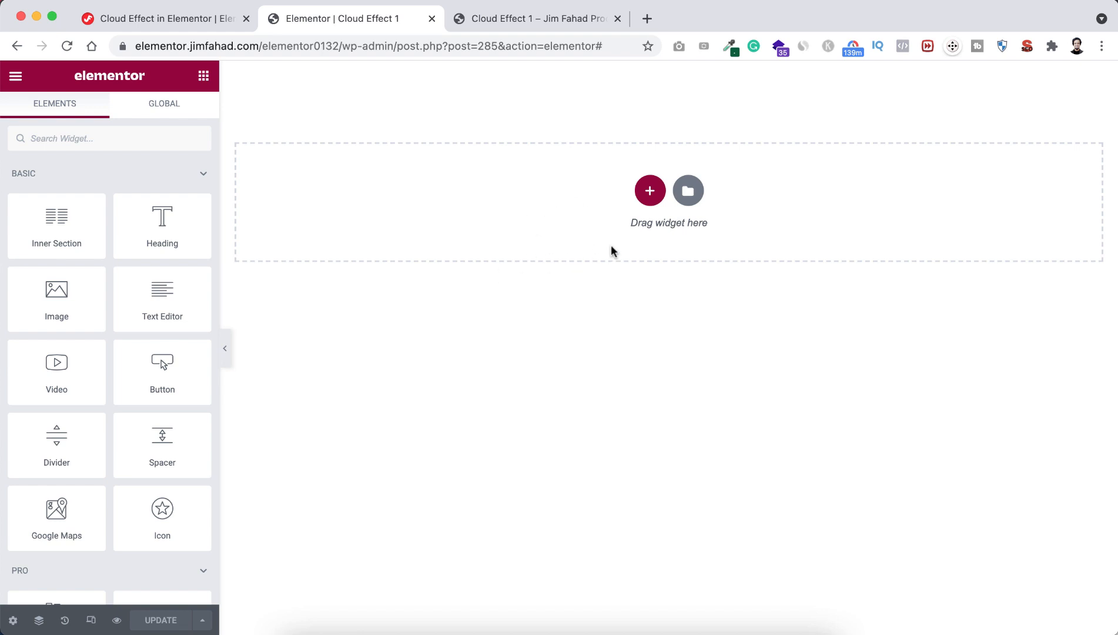
# Add a single-column section containing a centered heading that reads "Elementor Cloud banner Animation Effect"
pyautogui.click(650, 191)
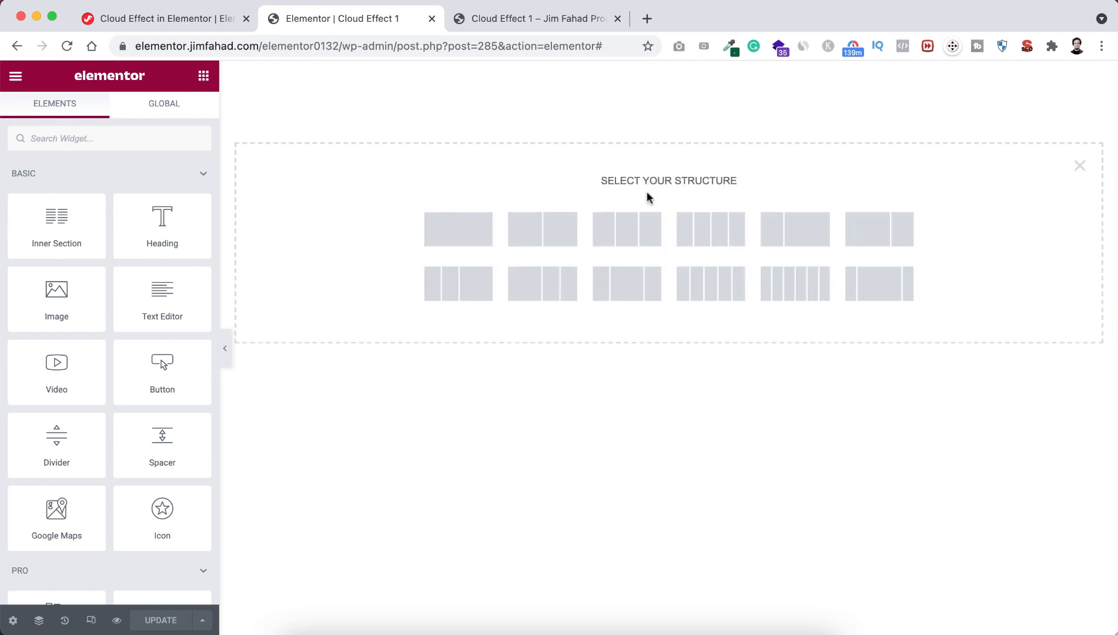
pyautogui.click(468, 229)
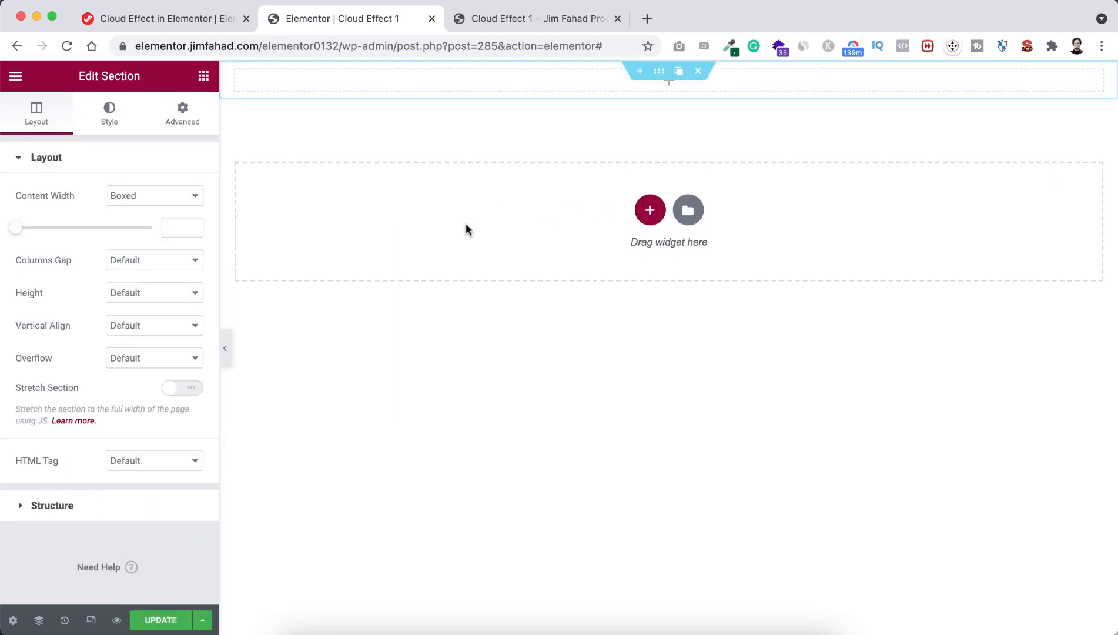
pyautogui.click(203, 76)
pyautogui.moveTo(162, 222); pyautogui.dragTo(564, 88)
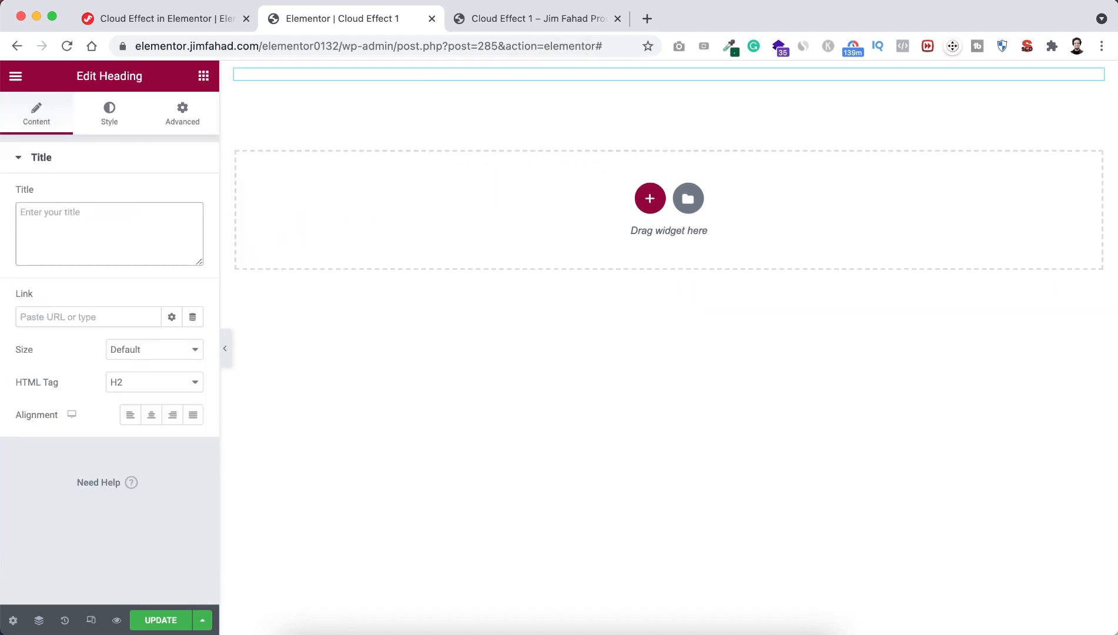
pyautogui.write('Elementor Cloud banner Animation Effect')
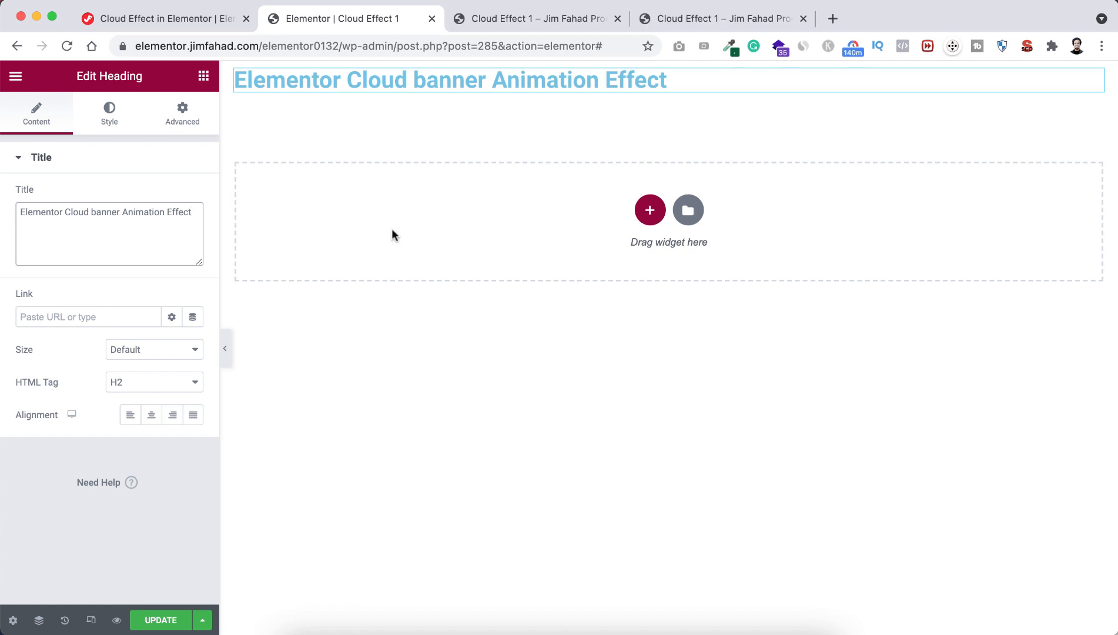
pyautogui.click(149, 416)
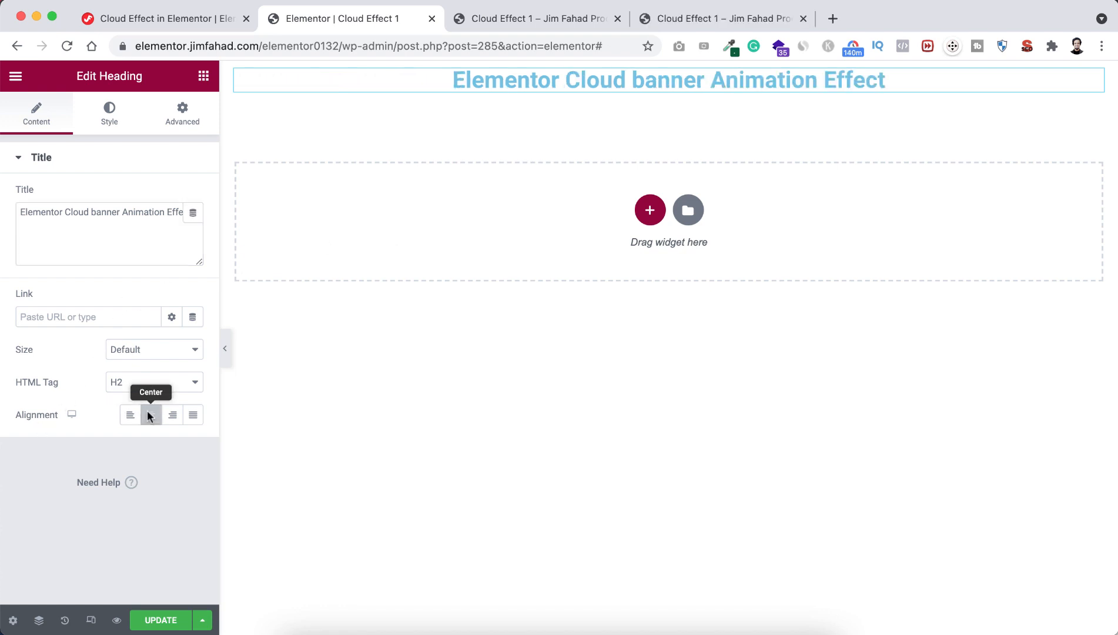
# Set the heading's text color to #222222
pyautogui.click(99, 122)
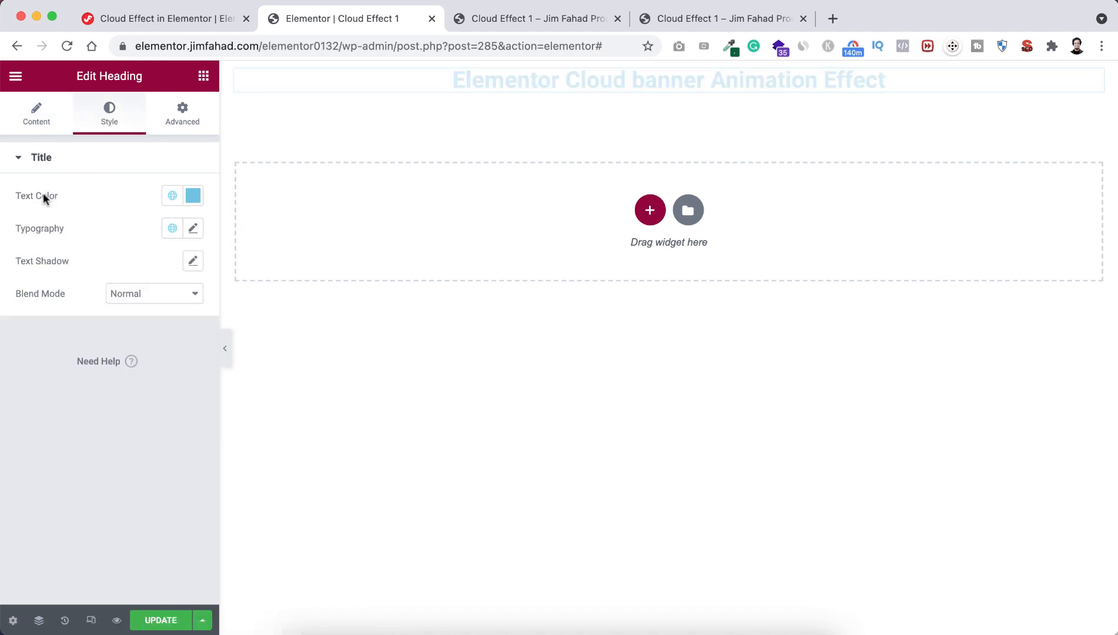
pyautogui.click(192, 198)
pyautogui.write('@')
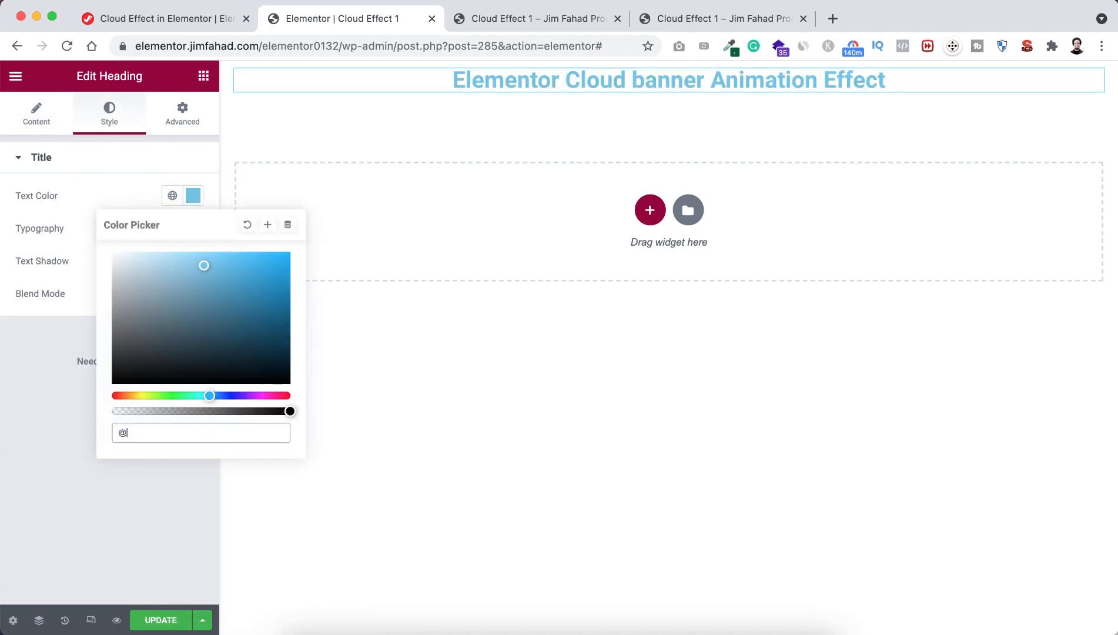
pyautogui.press('BackSpace')
pyautogui.write('#222222')
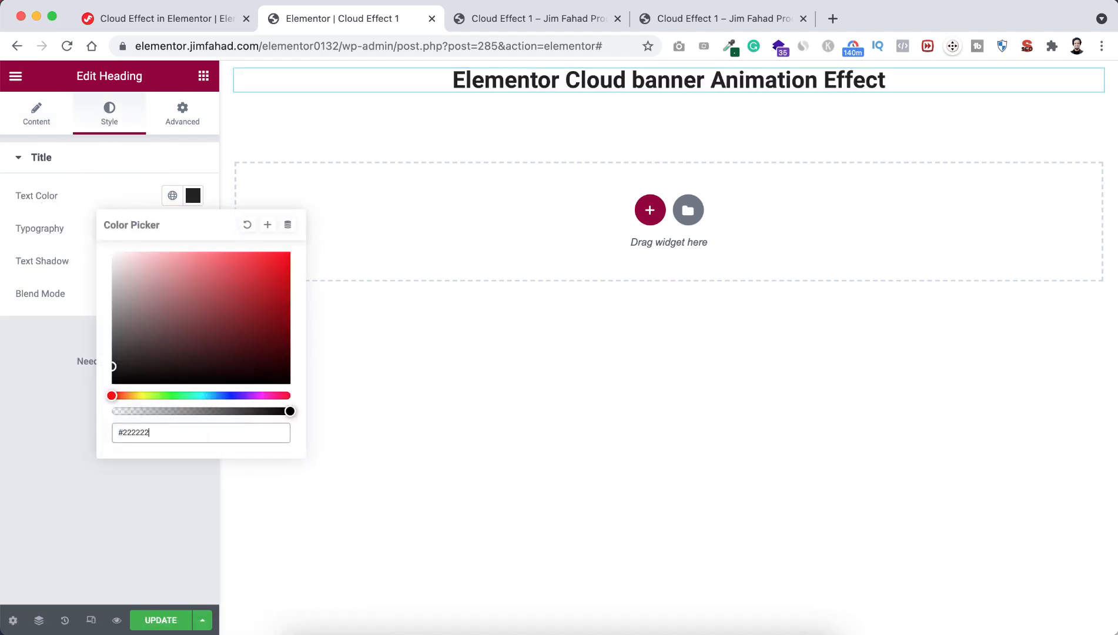
pyautogui.click(43, 345)
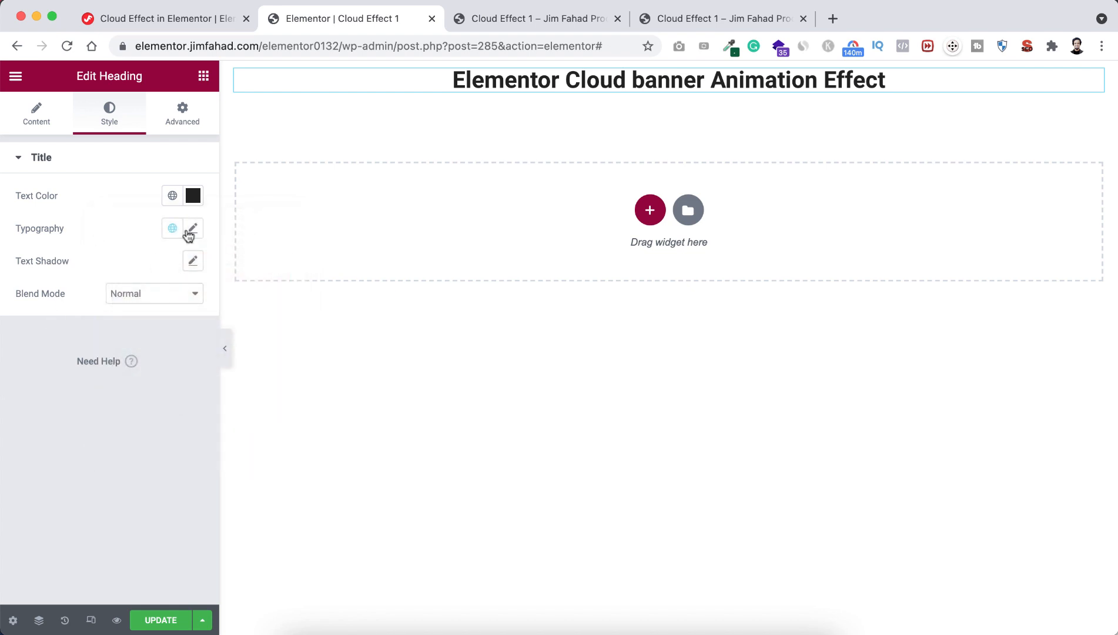
# Set the heading's font family to Poppins and give it a heavier font weight
pyautogui.click(190, 232)
pyautogui.click(145, 301)
pyautogui.write('pop')
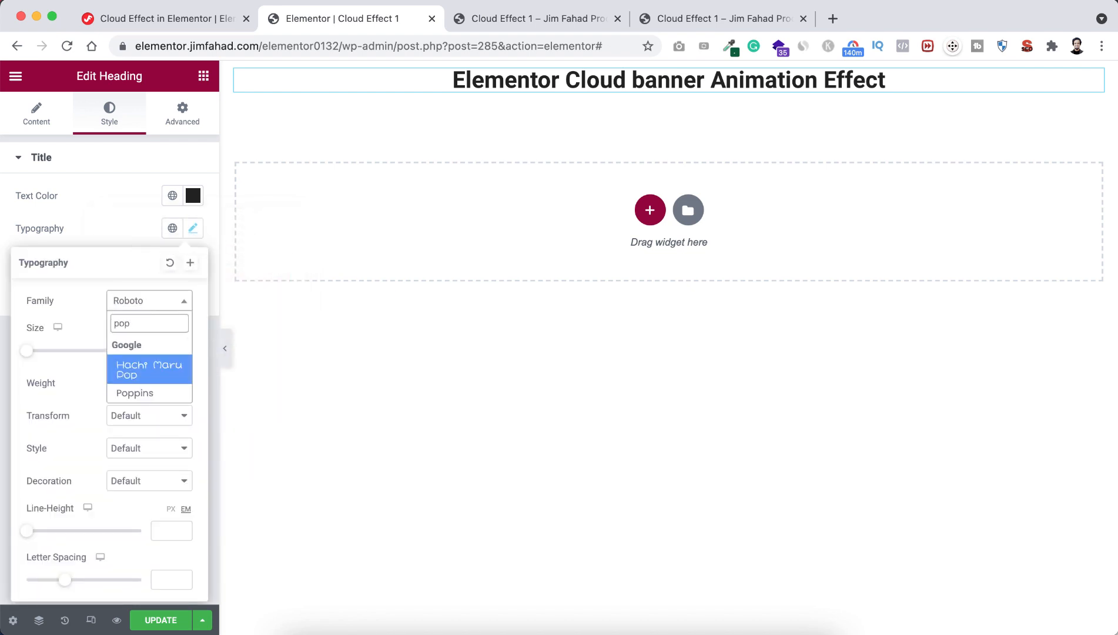
pyautogui.click(141, 392)
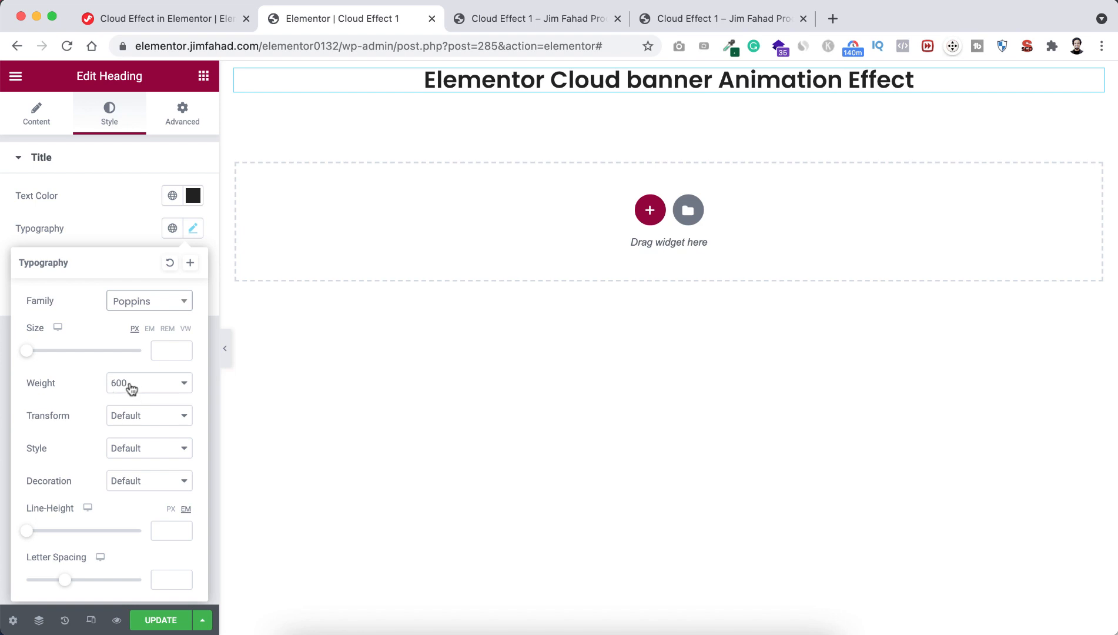
pyautogui.click(139, 383)
pyautogui.click(137, 416)
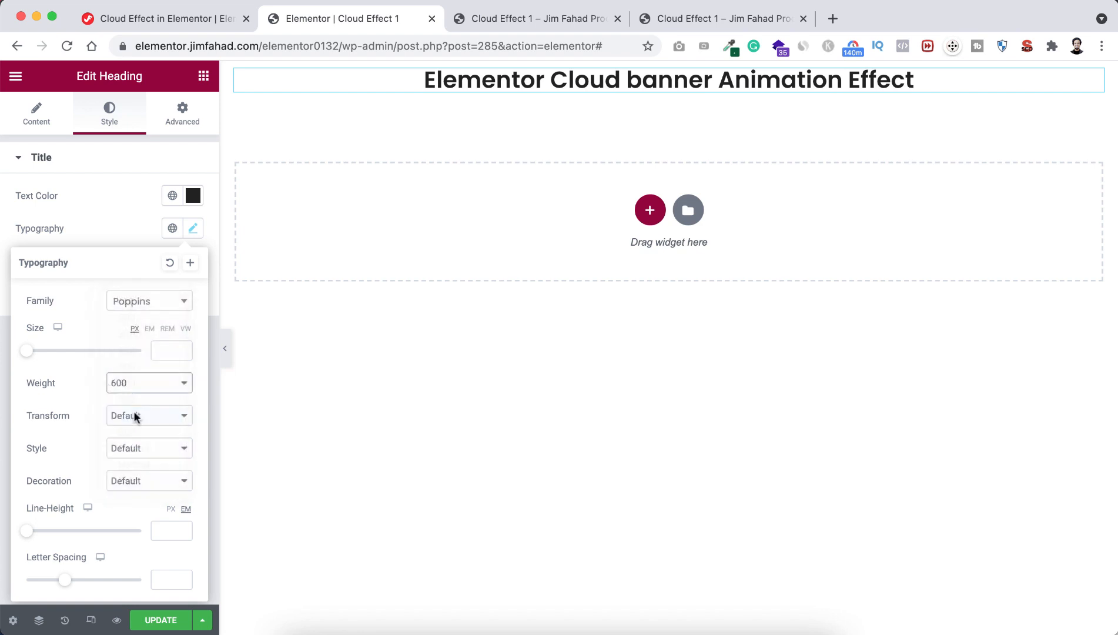
# Add a lorem ipsum text editor widget below the heading and duplicate it until there are four text blocks
pyautogui.click(202, 82)
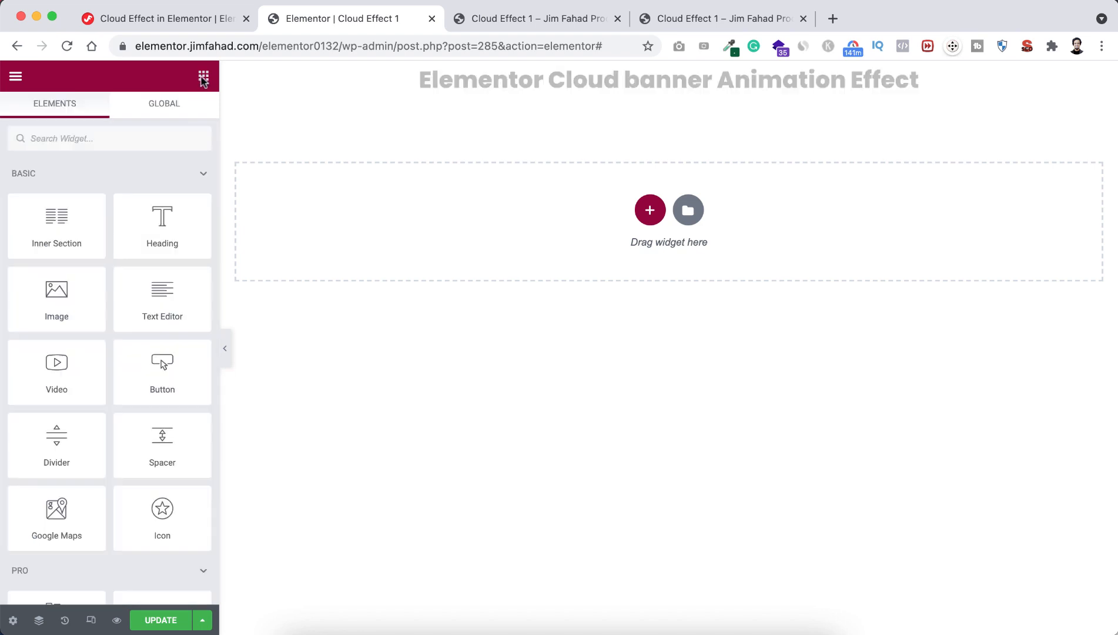
pyautogui.moveTo(165, 301); pyautogui.dragTo(559, 103)
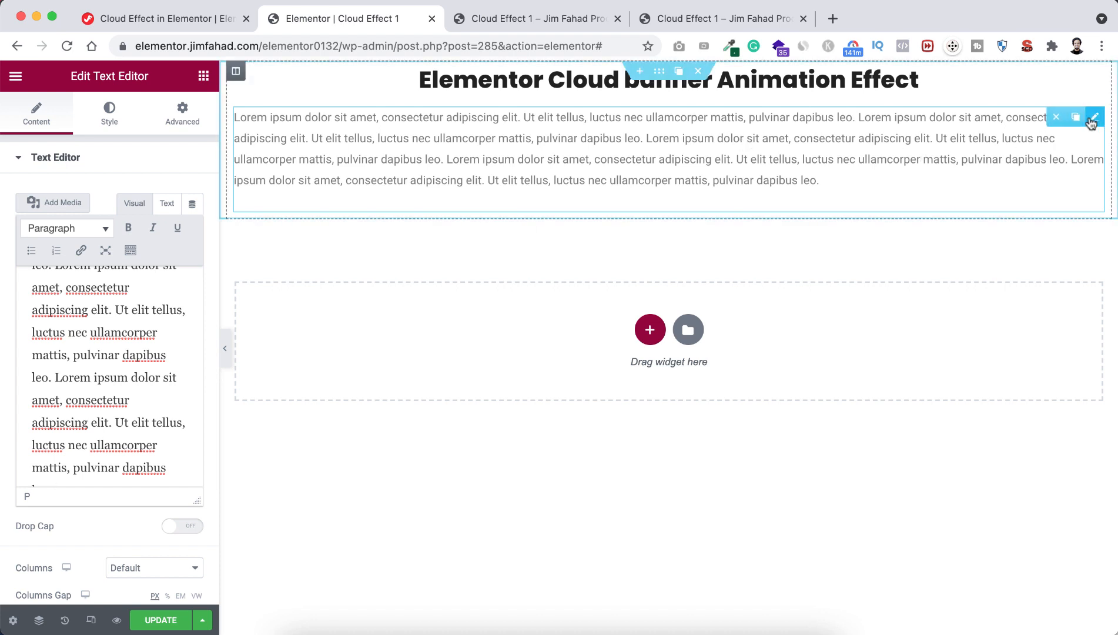
pyautogui.click(1071, 114)
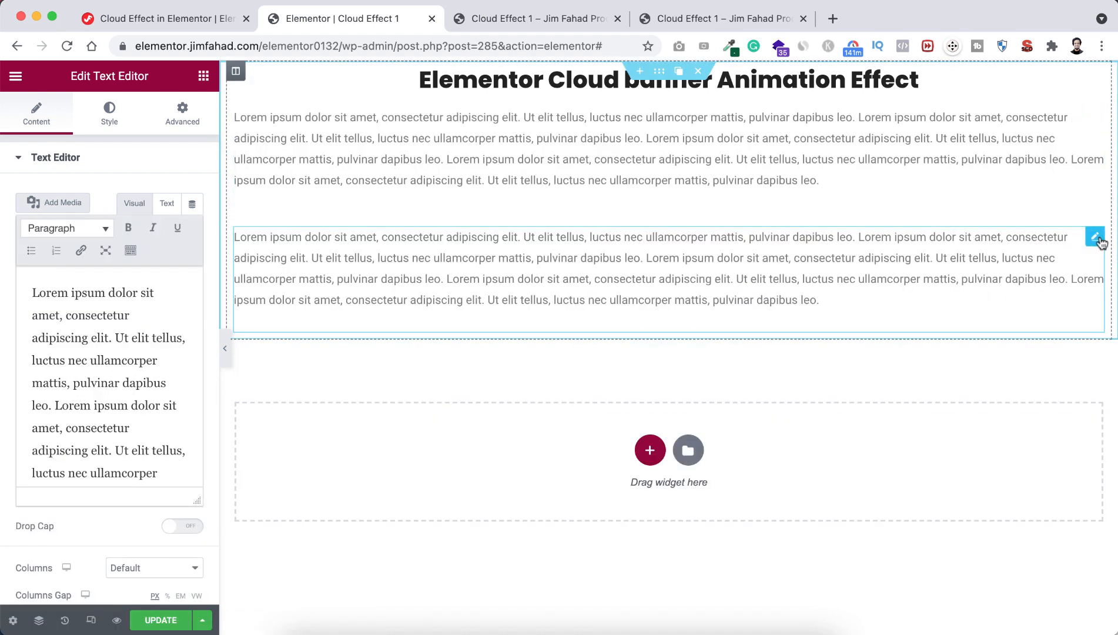
pyautogui.click(1075, 236)
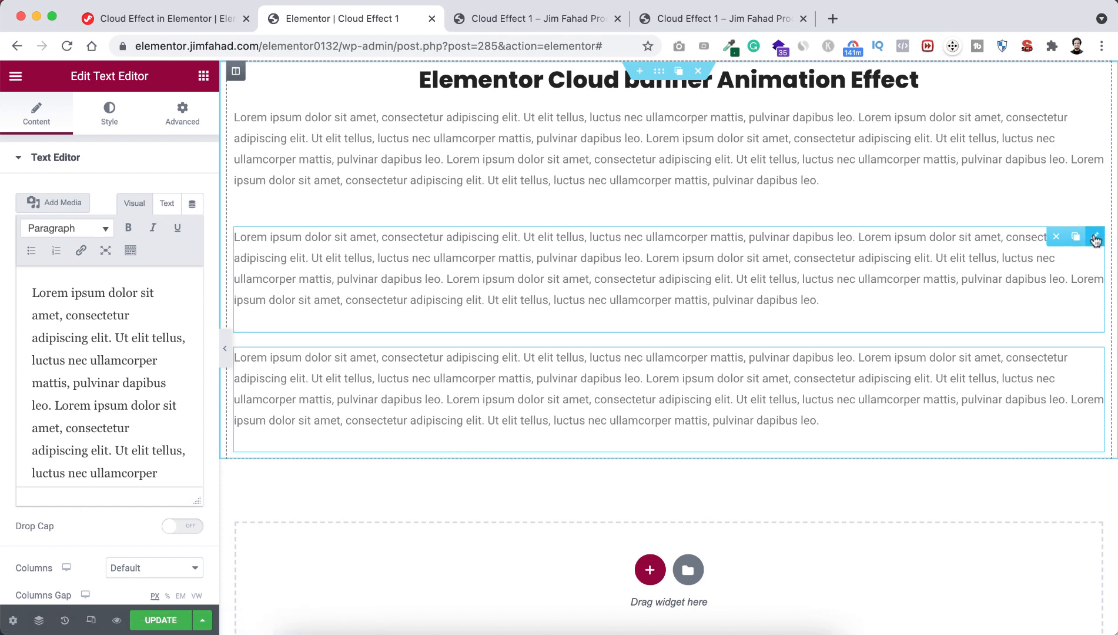
pyautogui.click(1077, 238)
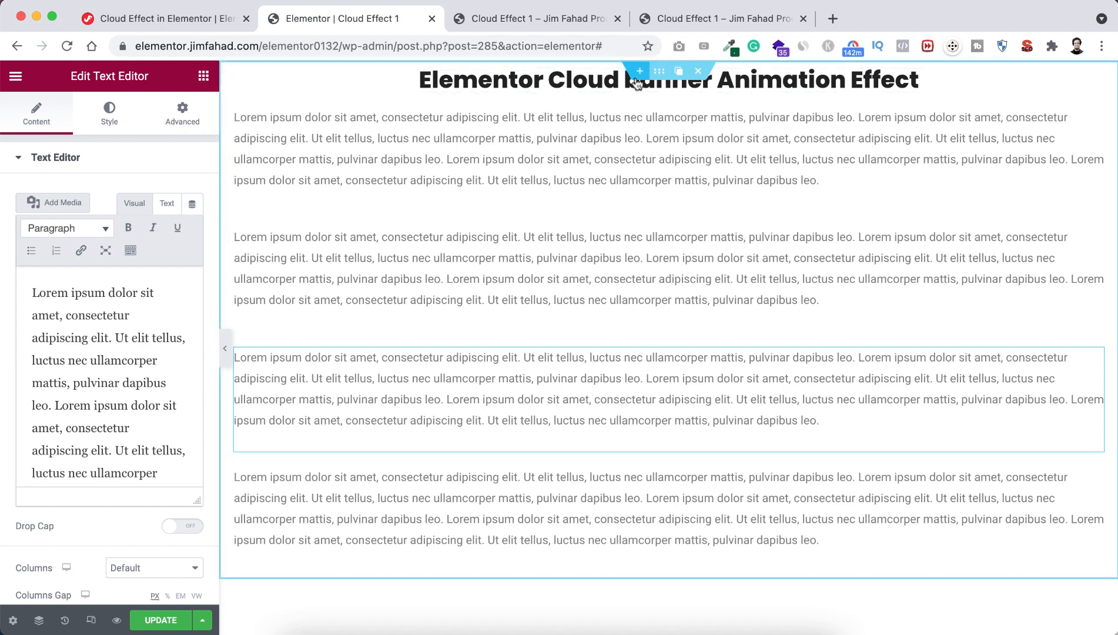
# Set the text section's unlinked padding to 5% top, 10% right, 0 bottom and 10% left
pyautogui.click(659, 71)
pyautogui.click(182, 112)
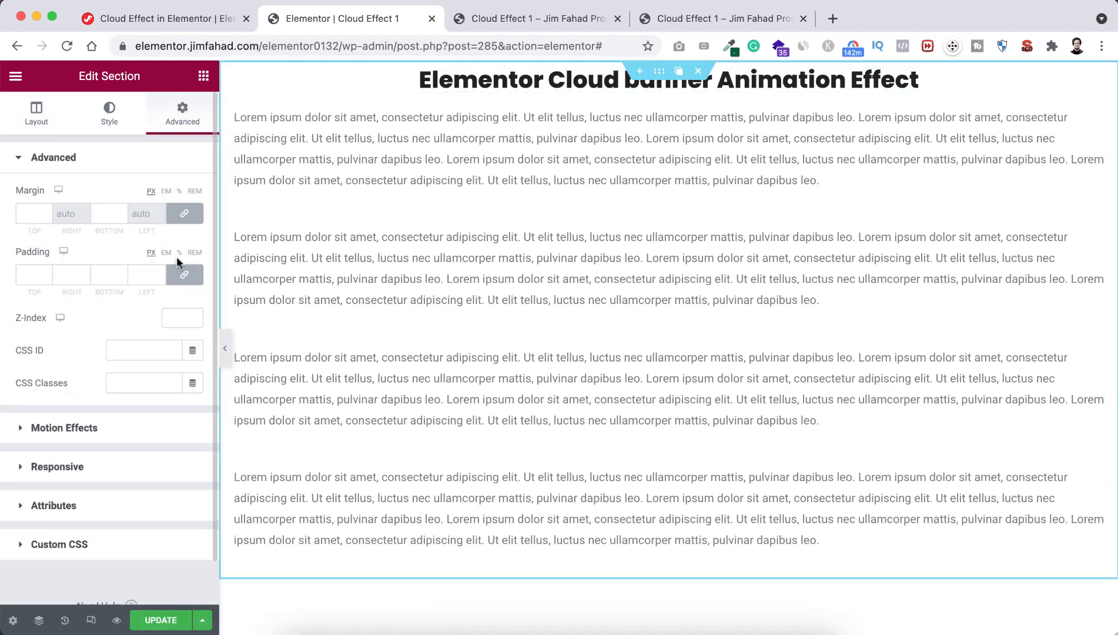
pyautogui.click(184, 275)
pyautogui.write('5')
pyautogui.click(65, 274)
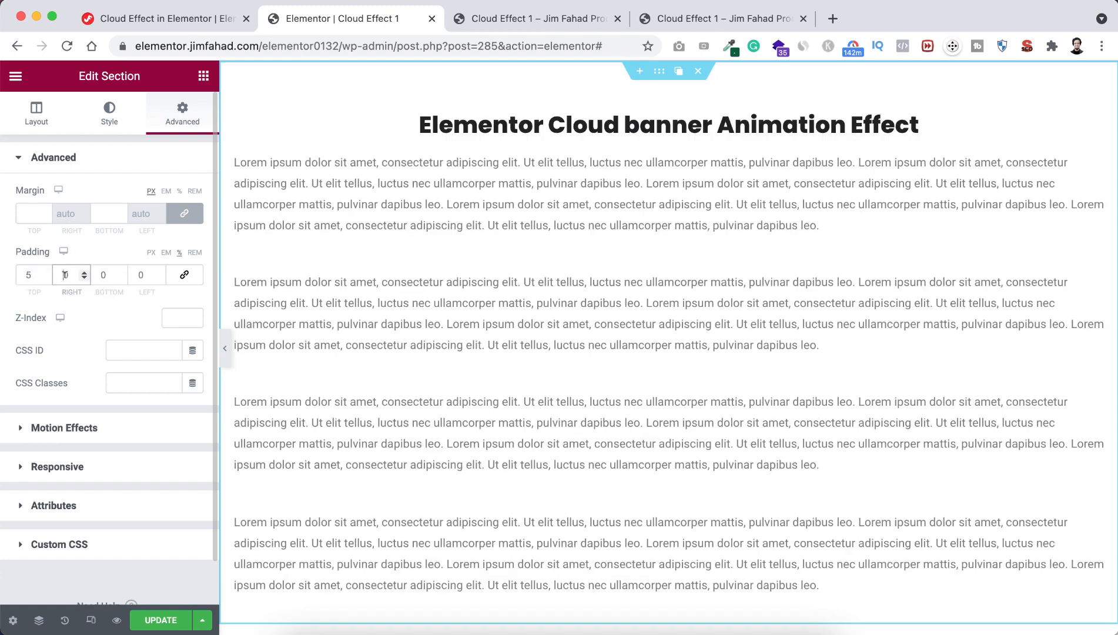
pyautogui.write('10')
pyautogui.click(134, 269)
pyautogui.write('10')
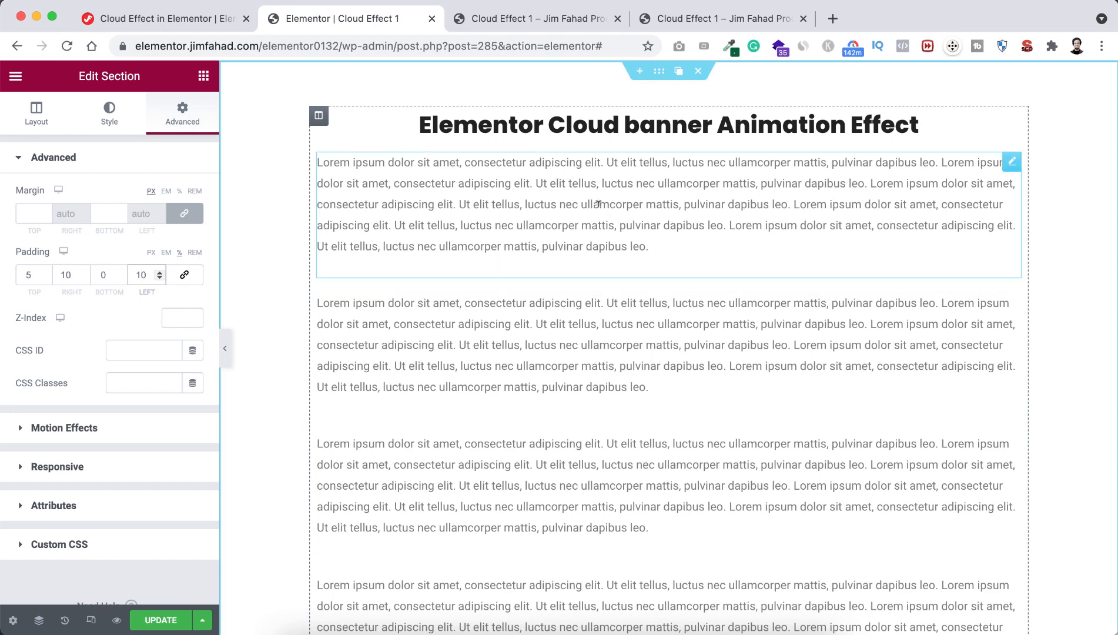
# Insert an empty single-column section above the heading and text section
pyautogui.scroll(-6, 597, 203)
pyautogui.scroll(6, 597, 203)
pyautogui.click(640, 71)
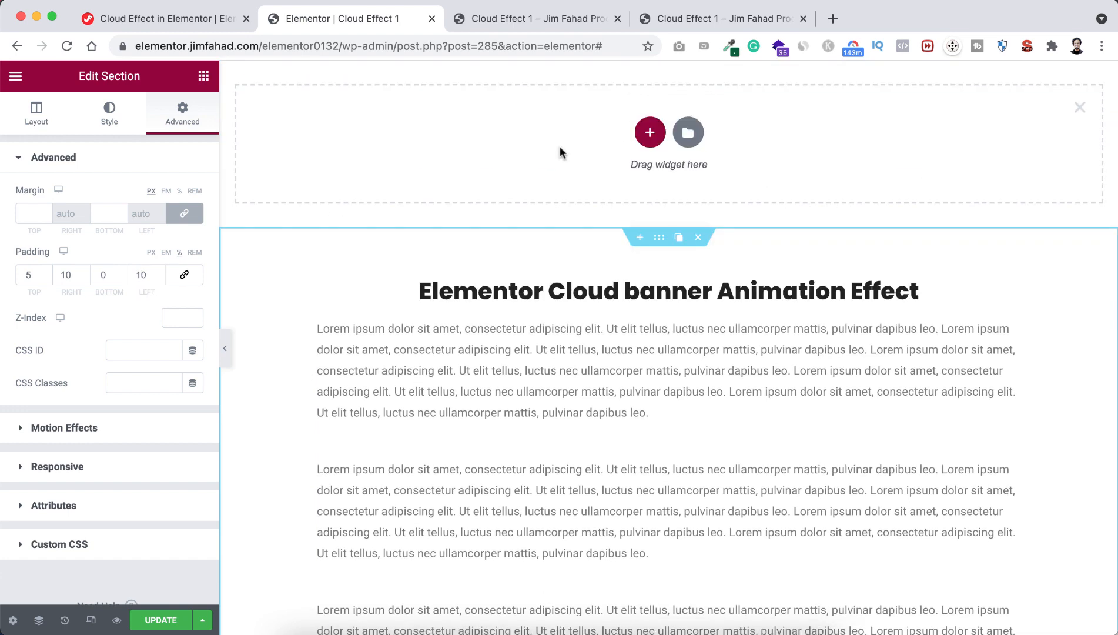
pyautogui.click(651, 133)
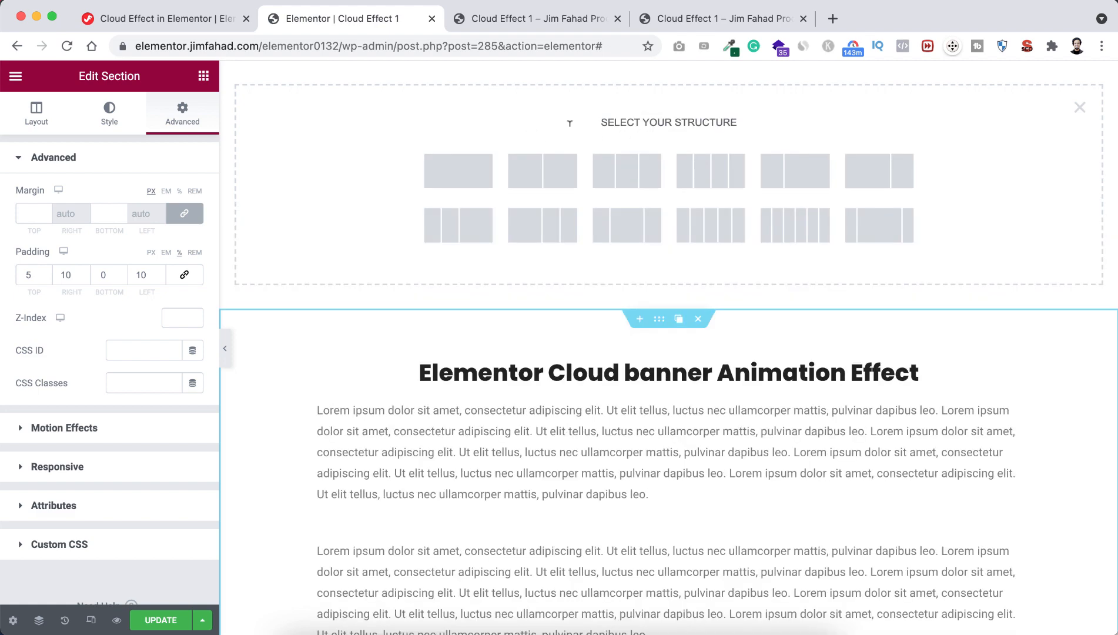
pyautogui.click(469, 177)
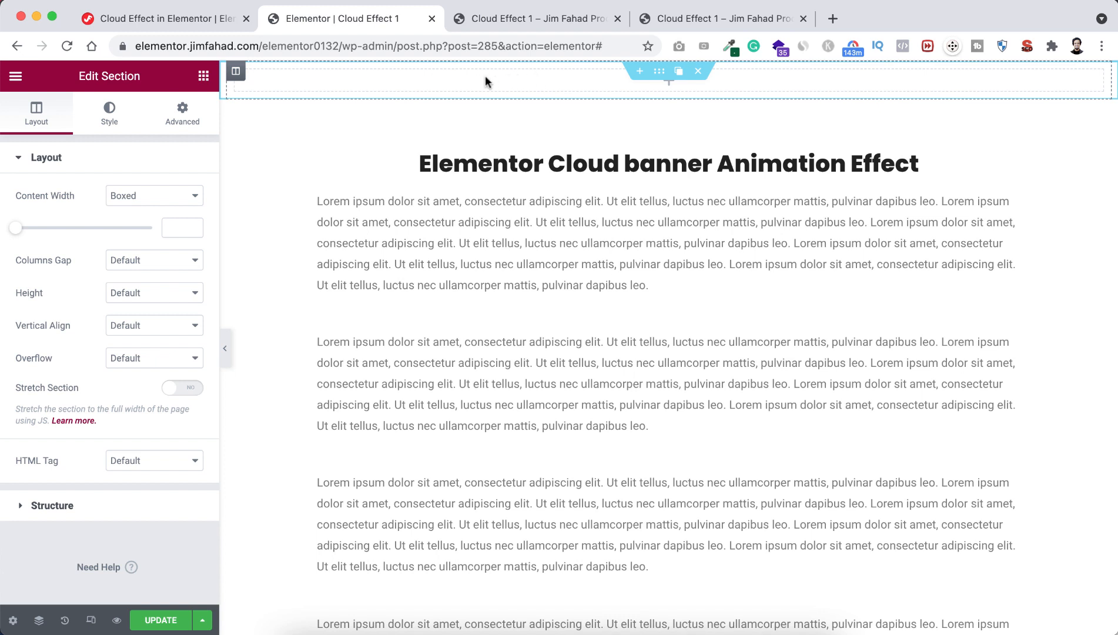
# Set the new section's content width to Full Width and enable stretching the section across the page
pyautogui.click(138, 195)
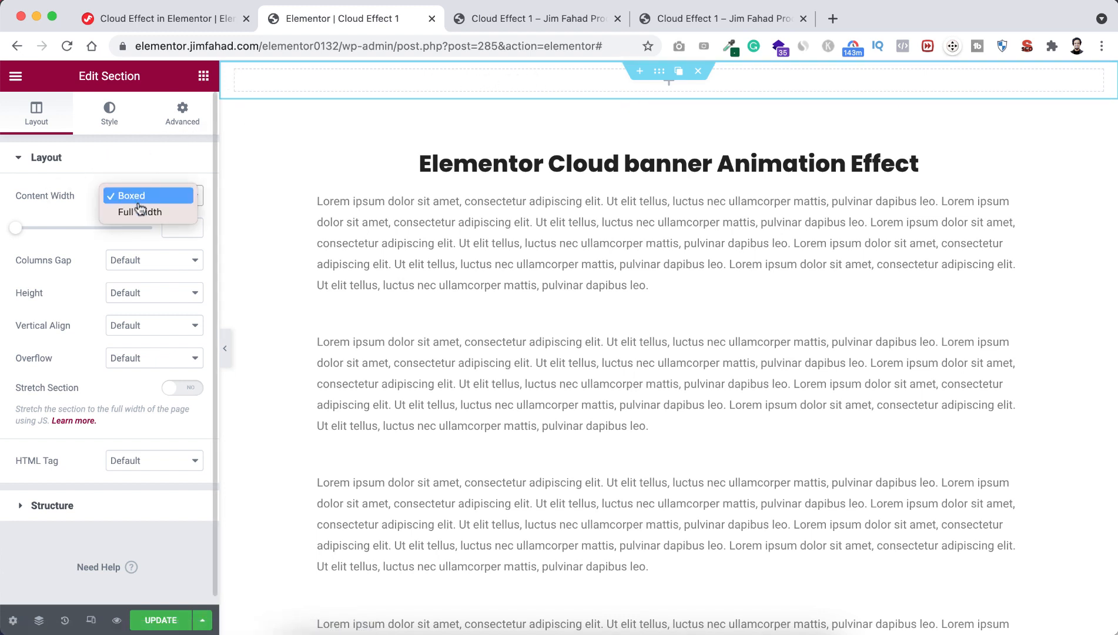
pyautogui.click(140, 211)
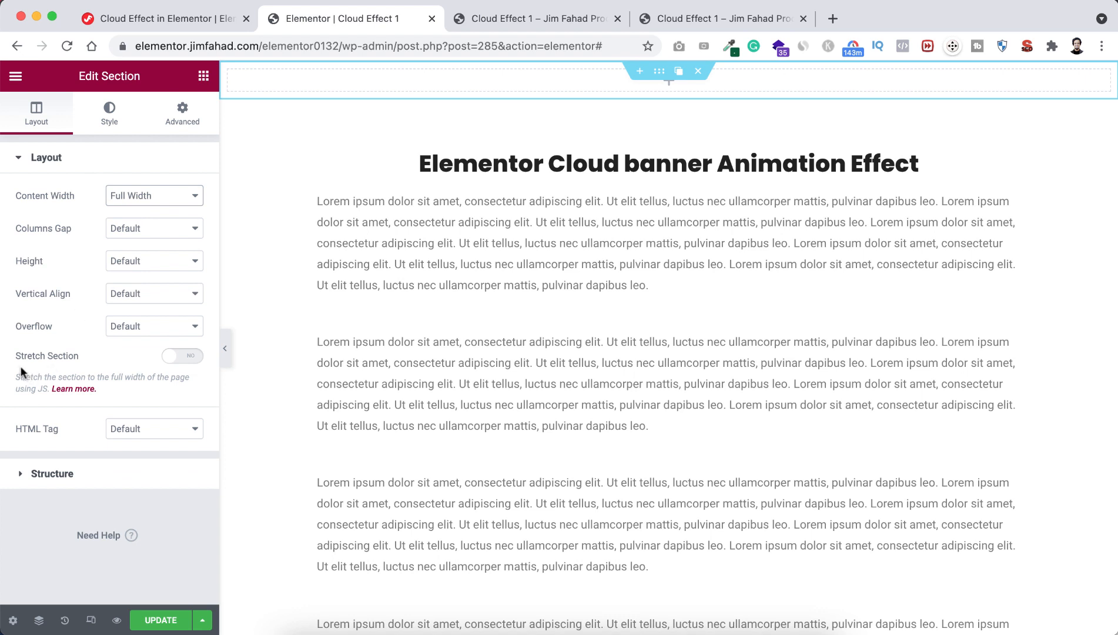
pyautogui.click(186, 356)
# Give the banner section a minimum height of 75 VH and set its column position to Bottom
pyautogui.click(131, 269)
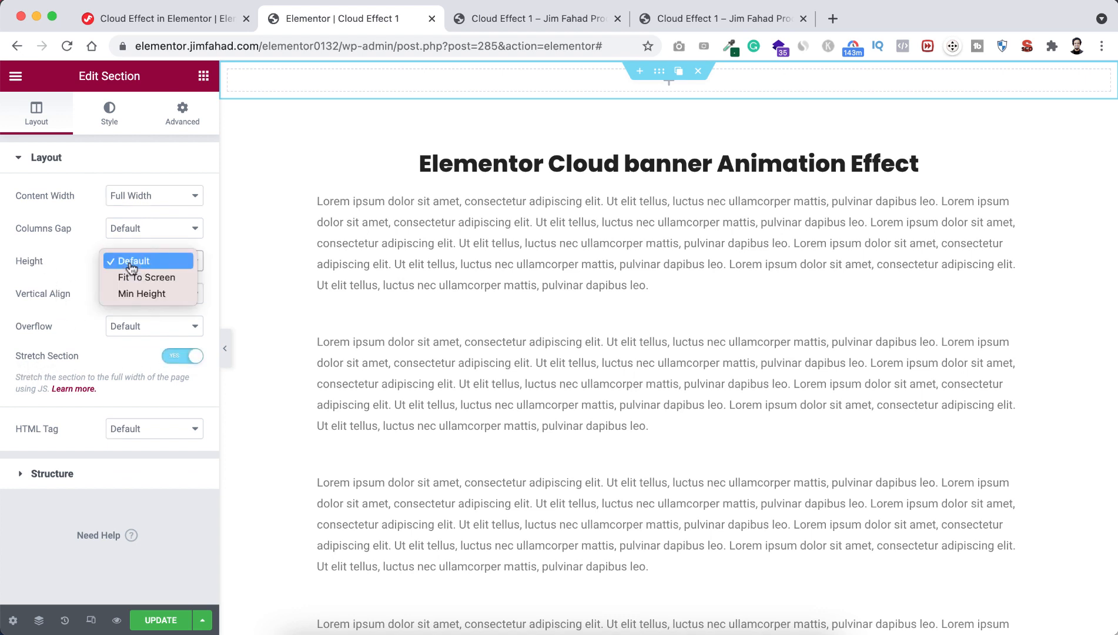
pyautogui.click(156, 297)
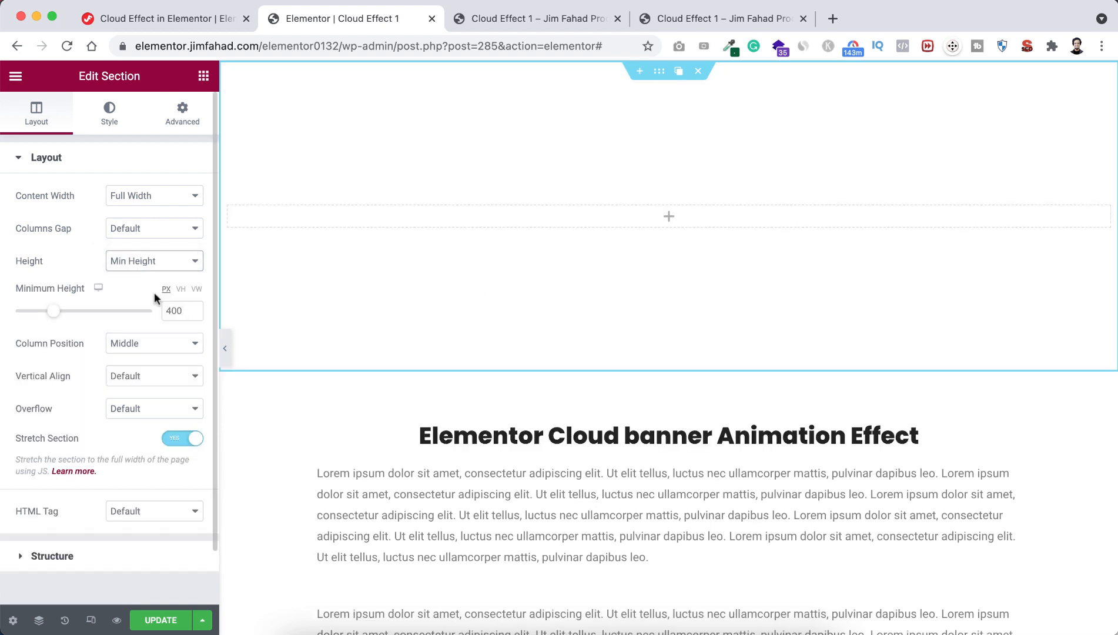
pyautogui.click(184, 292)
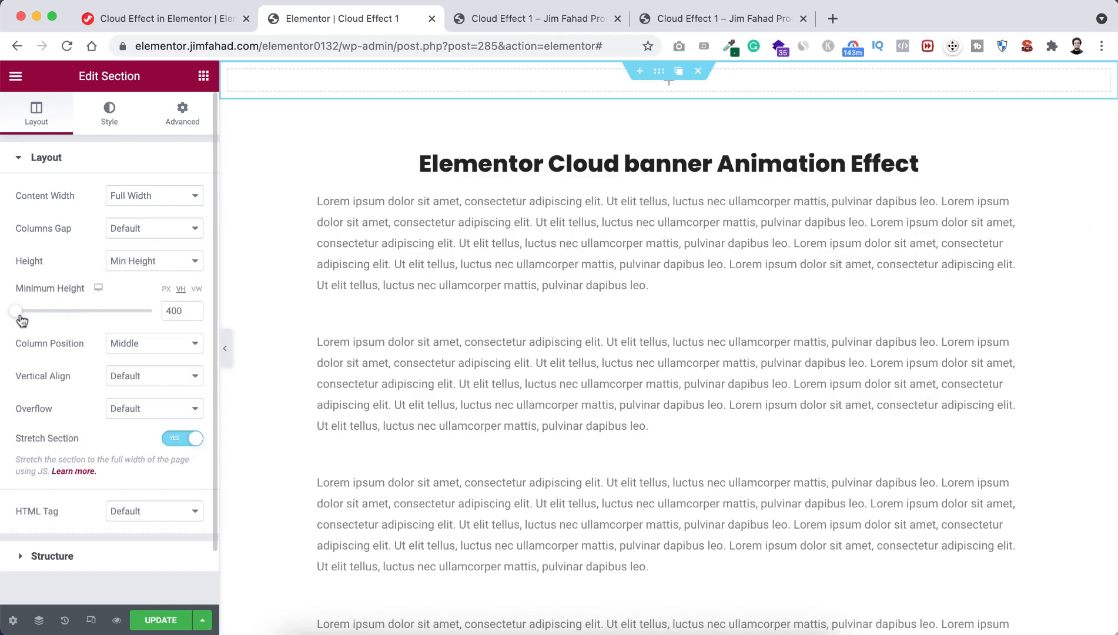
pyautogui.moveTo(18, 314); pyautogui.dragTo(120, 307)
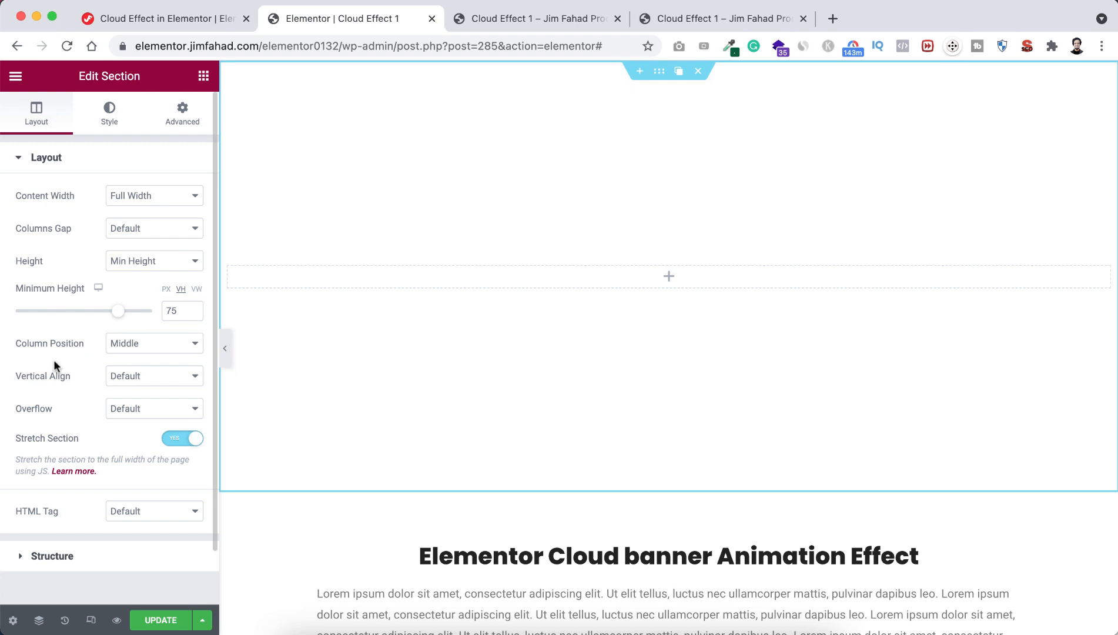
pyautogui.click(154, 346)
pyautogui.click(150, 359)
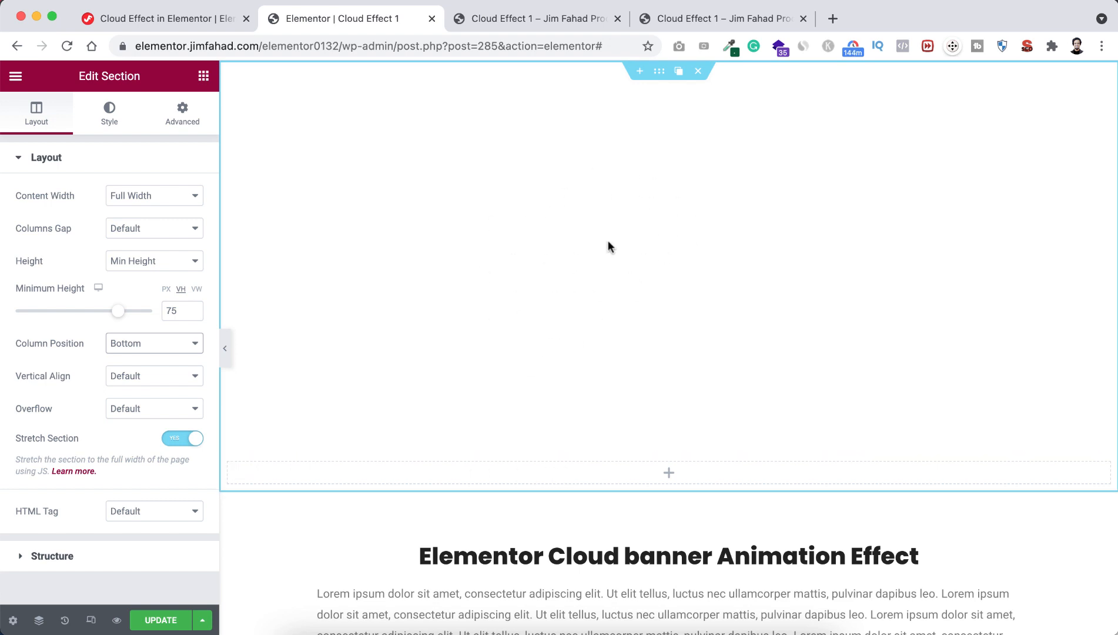
# Give the banner section a classic background using the bg.jpg image from the media library
pyautogui.click(110, 116)
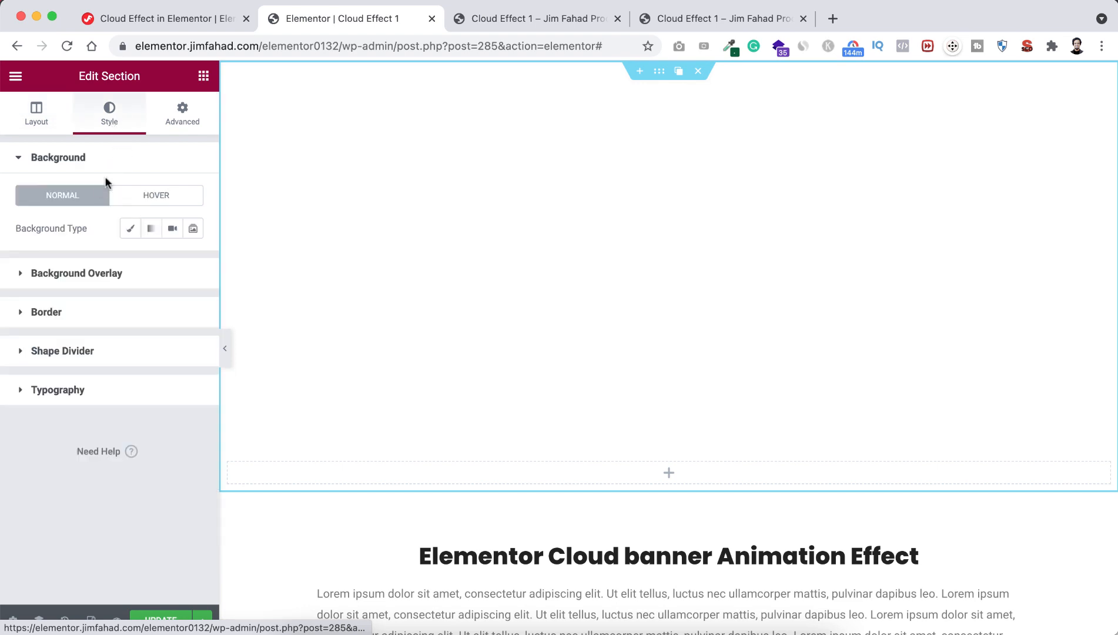
pyautogui.click(130, 229)
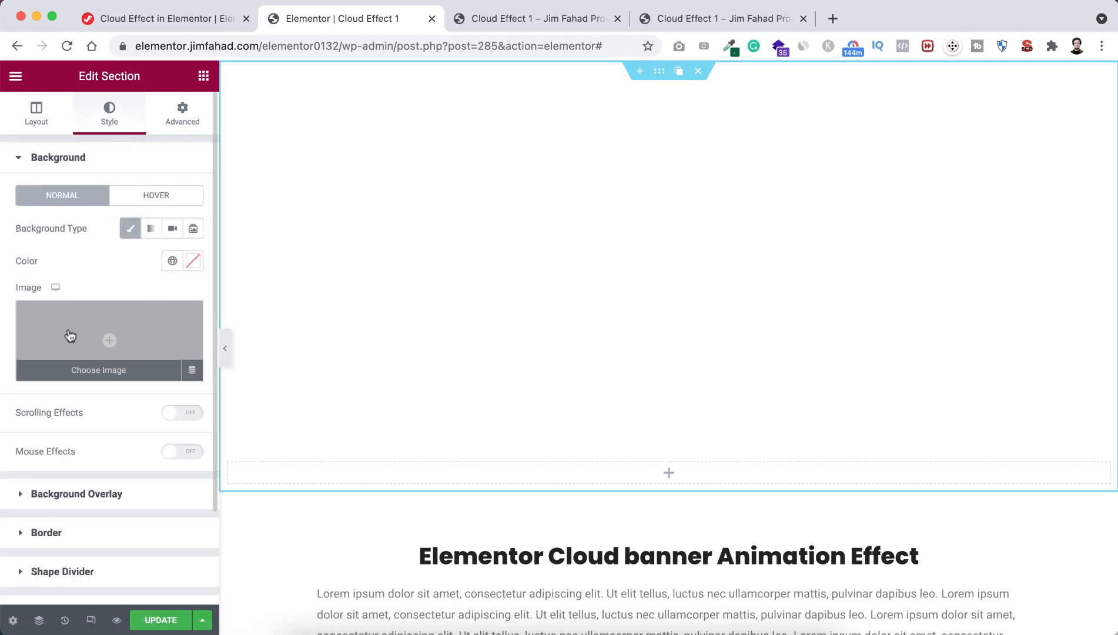
pyautogui.click(97, 336)
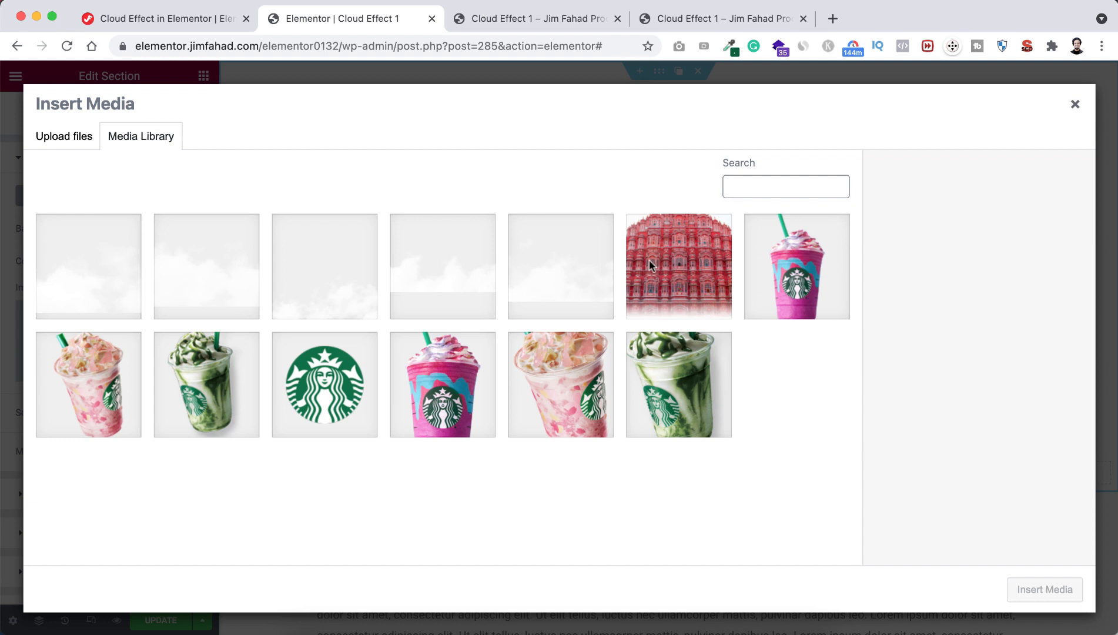
pyautogui.click(689, 267)
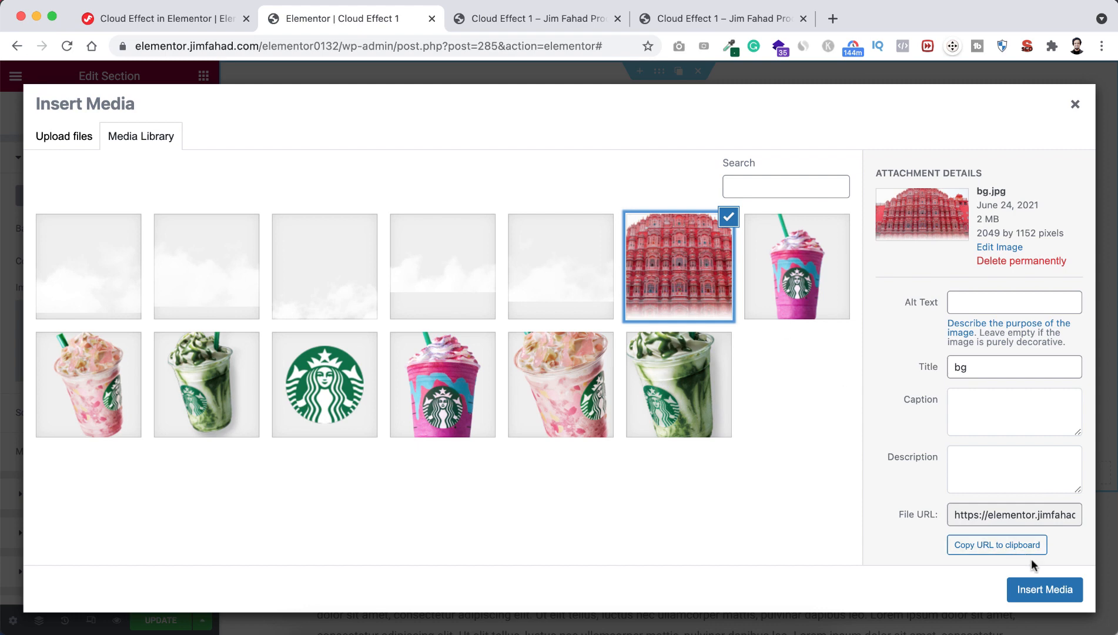
pyautogui.click(1045, 589)
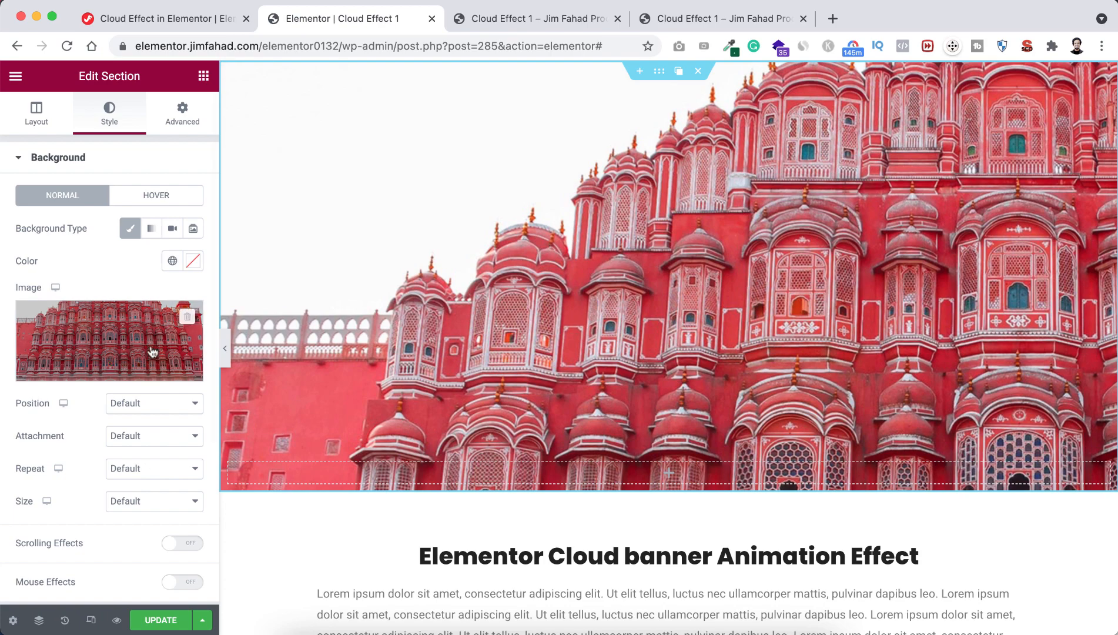
# Set the banner background image to Bottom Center position, Scroll attachment, No-repeat and Cover size
pyautogui.click(134, 403)
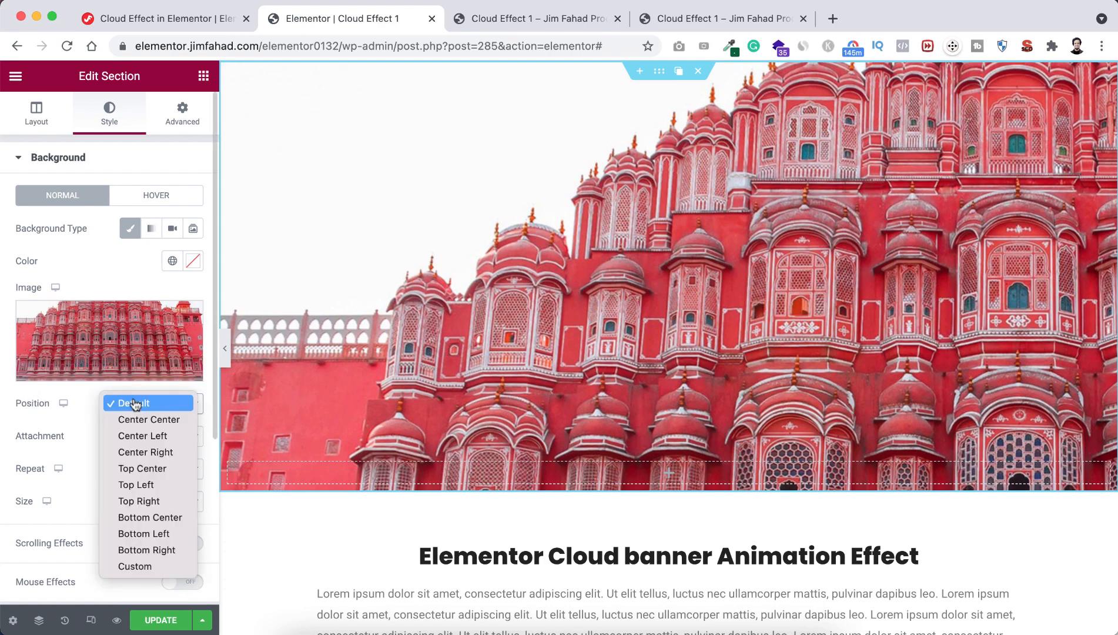
pyautogui.click(167, 518)
pyautogui.click(138, 446)
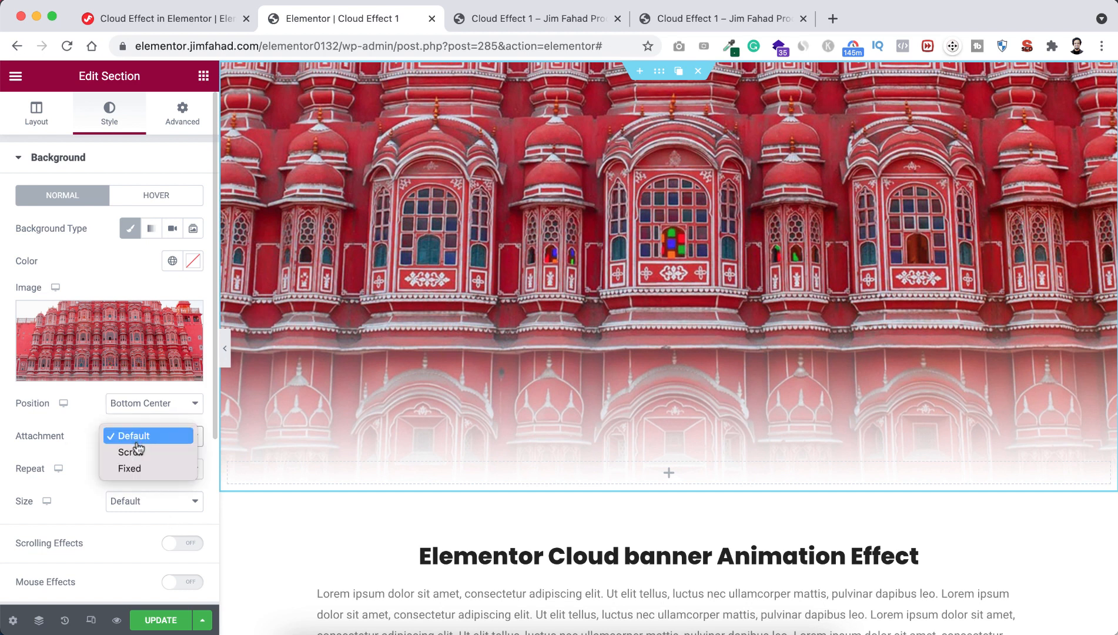
pyautogui.click(137, 452)
pyautogui.click(133, 468)
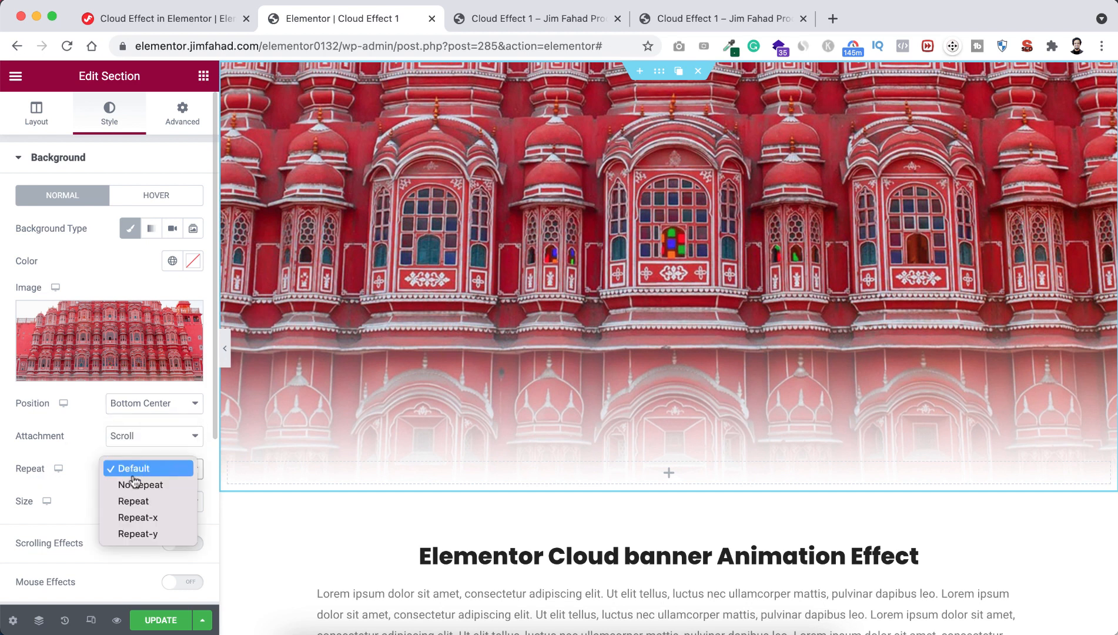
pyautogui.click(134, 484)
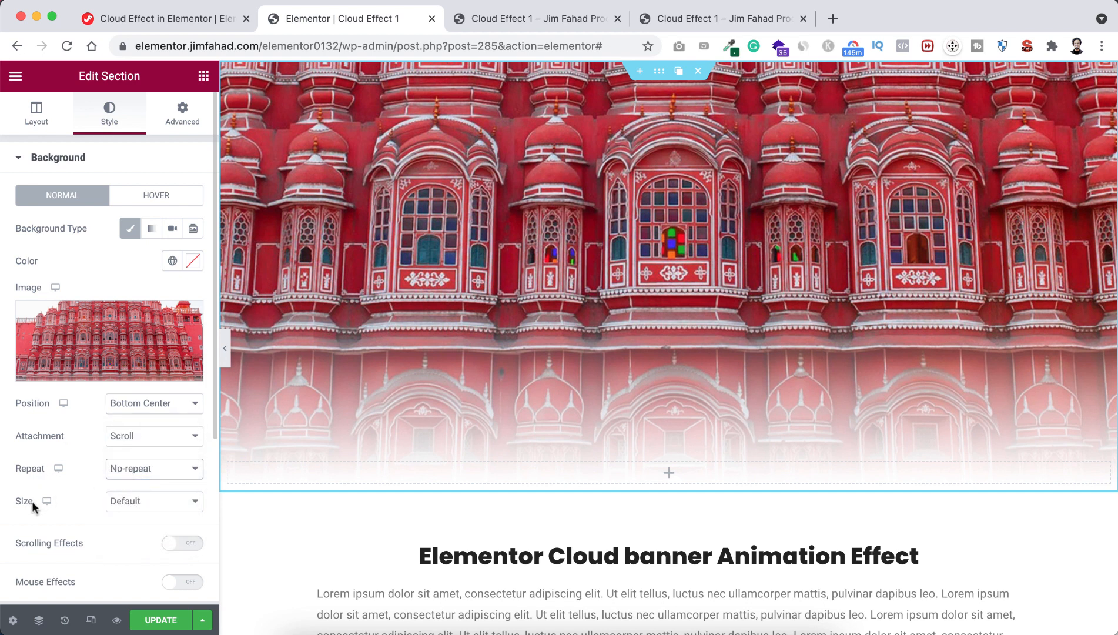
pyautogui.click(124, 501)
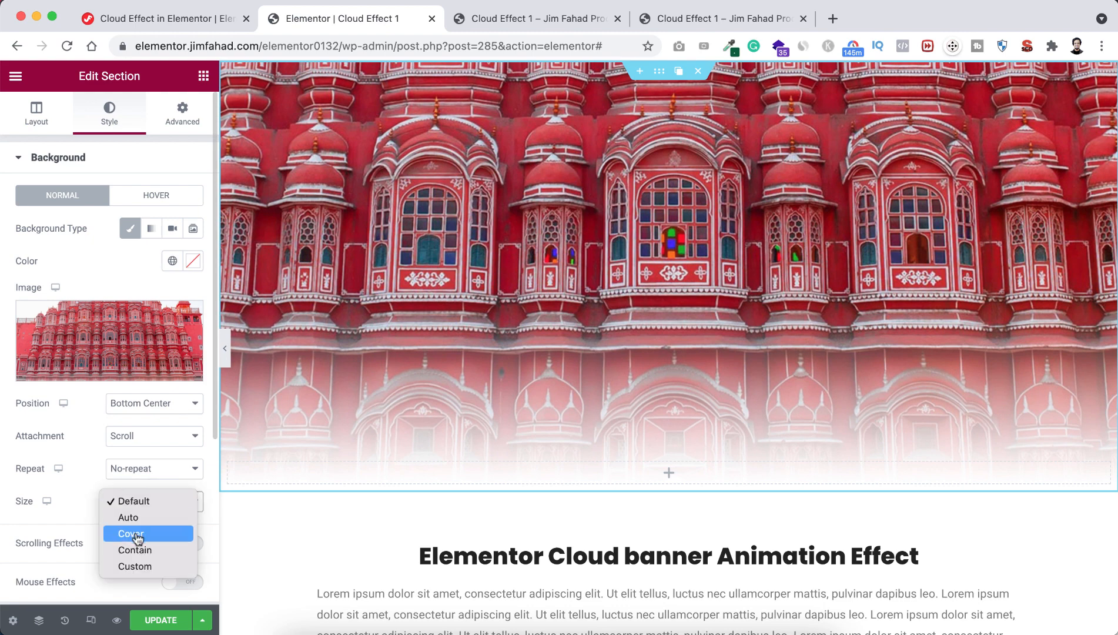
pyautogui.click(139, 535)
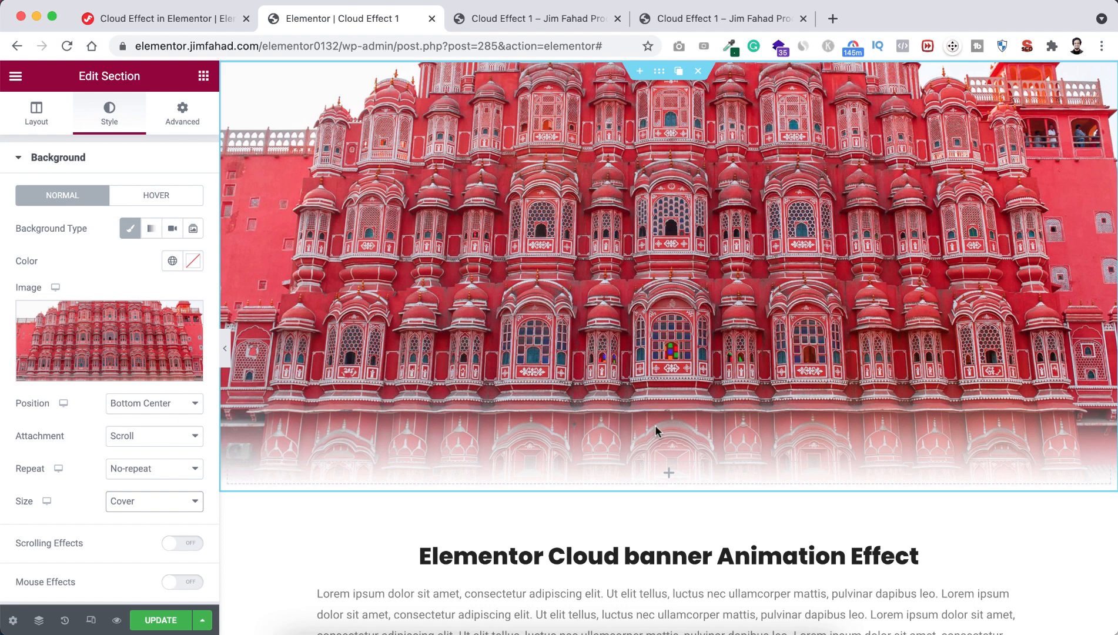
# Add an inner section inside the banner section and place an image widget in its first column
pyautogui.click(672, 475)
pyautogui.moveTo(47, 226); pyautogui.dragTo(660, 478)
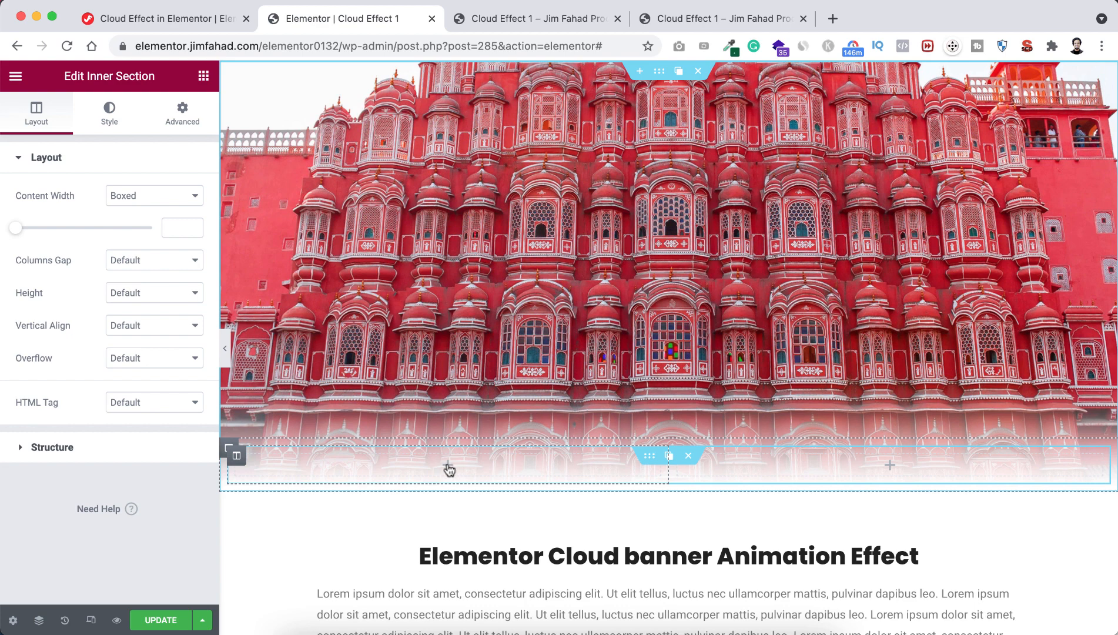
pyautogui.click(449, 467)
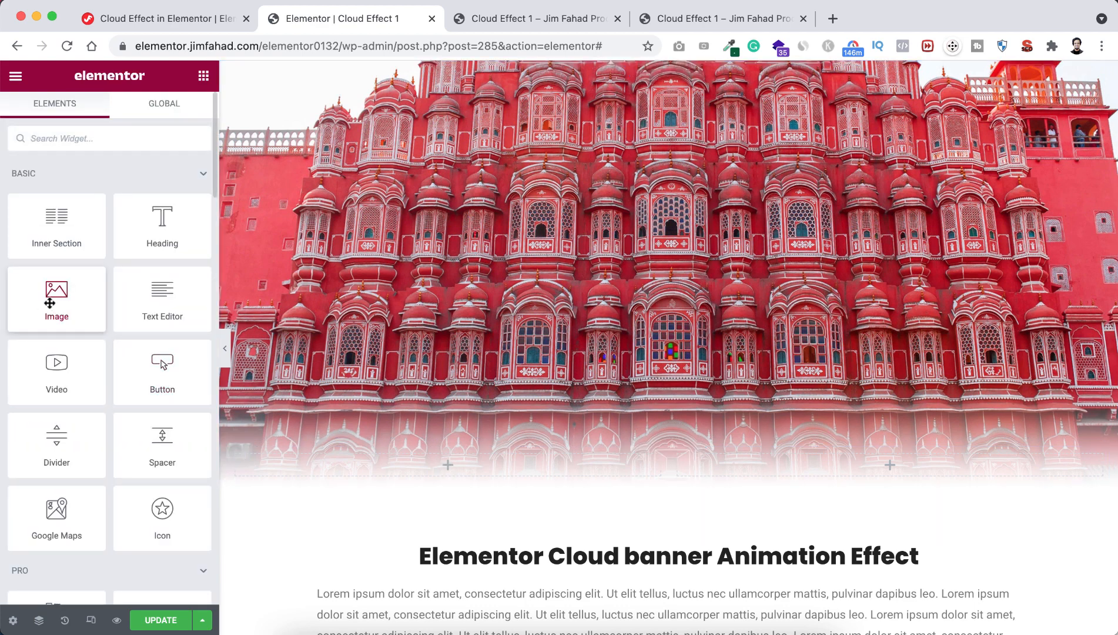
pyautogui.moveTo(50, 302); pyautogui.dragTo(447, 459)
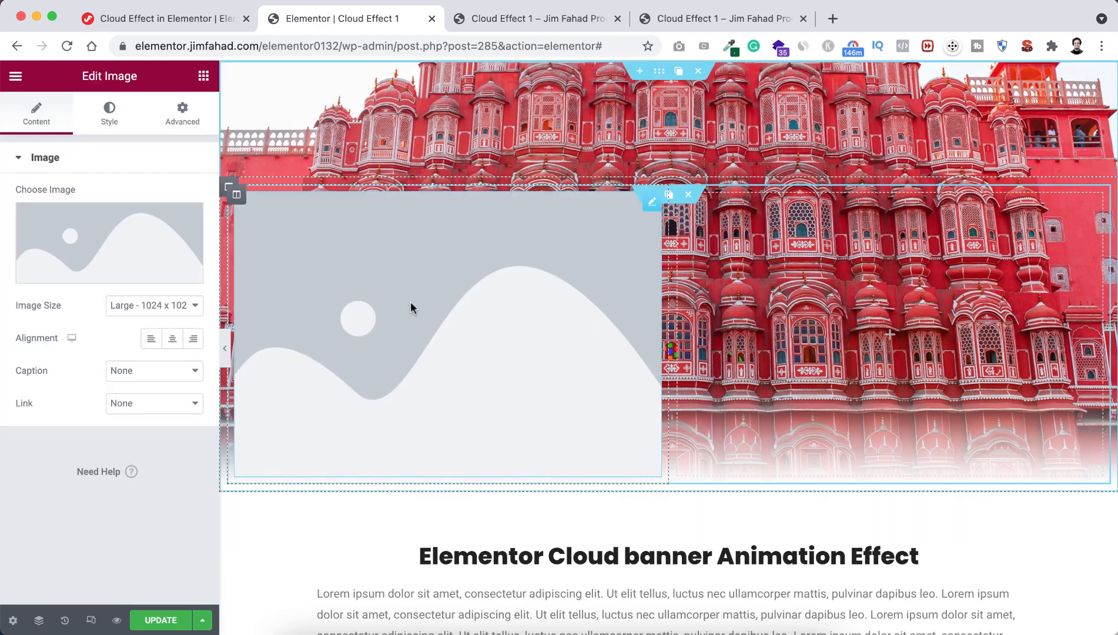
# Duplicate the inner section's image column until there are five, and delete the remaining empty column
pyautogui.moveTo(238, 199)
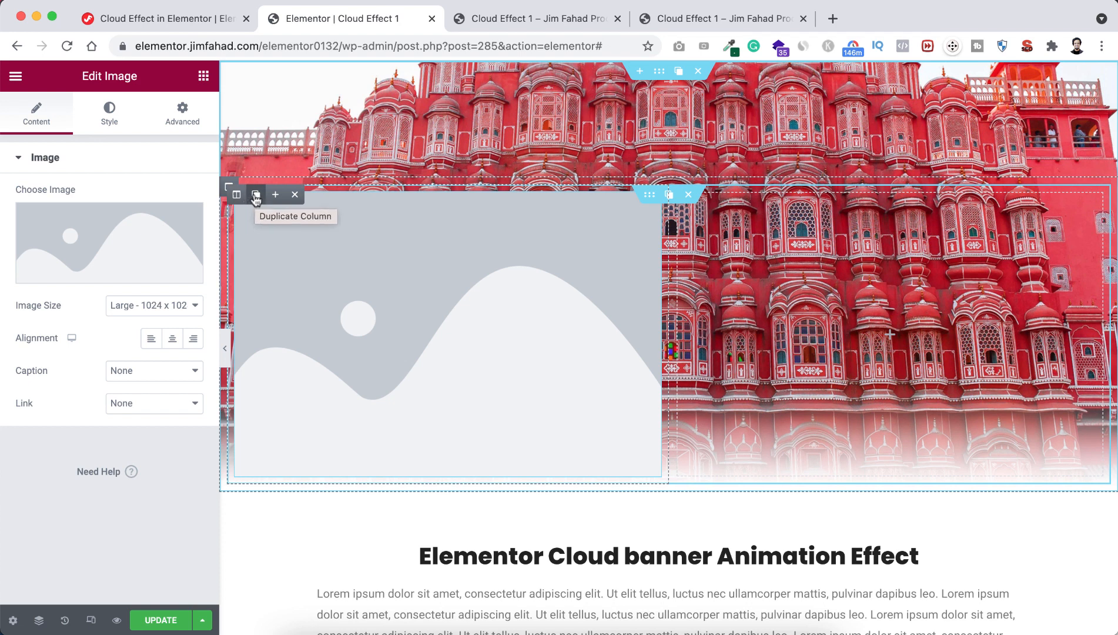
pyautogui.click(256, 197)
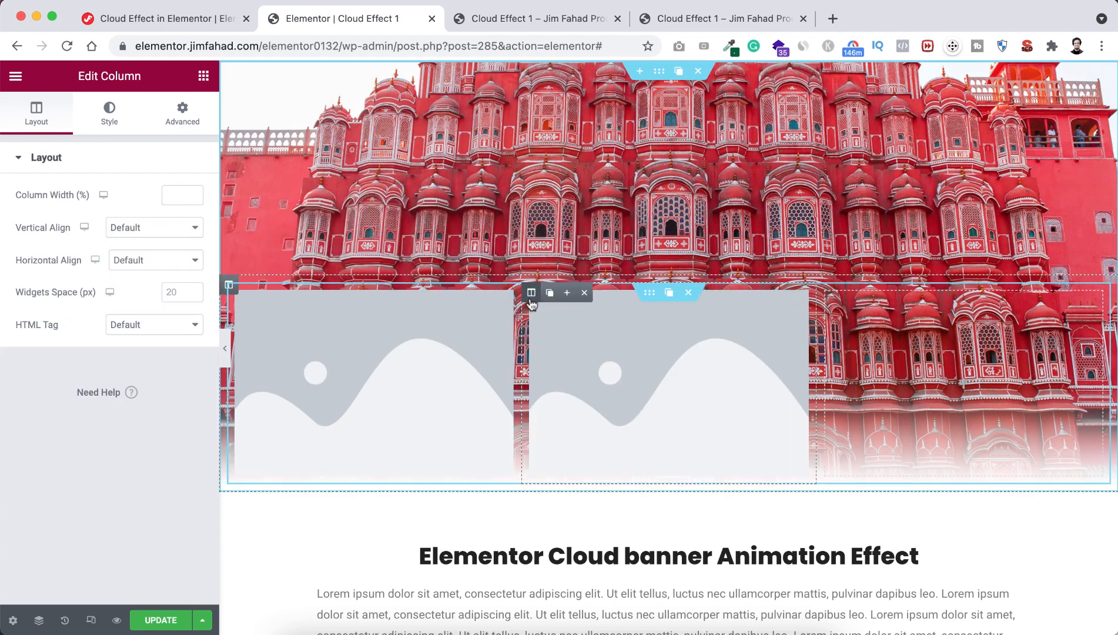
pyautogui.click(552, 293)
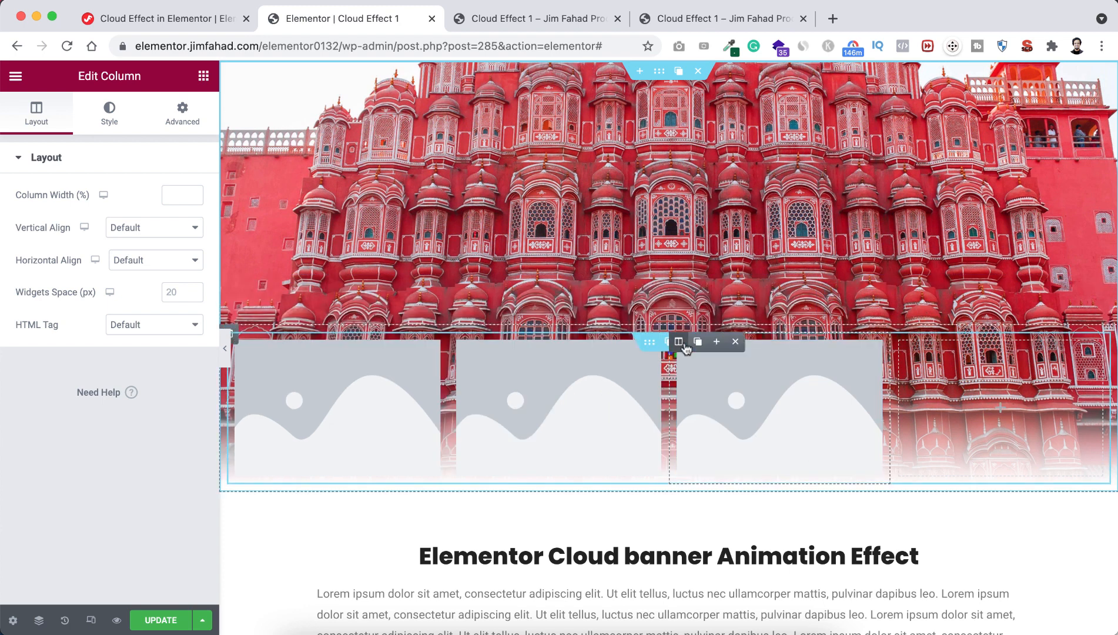
pyautogui.click(704, 345)
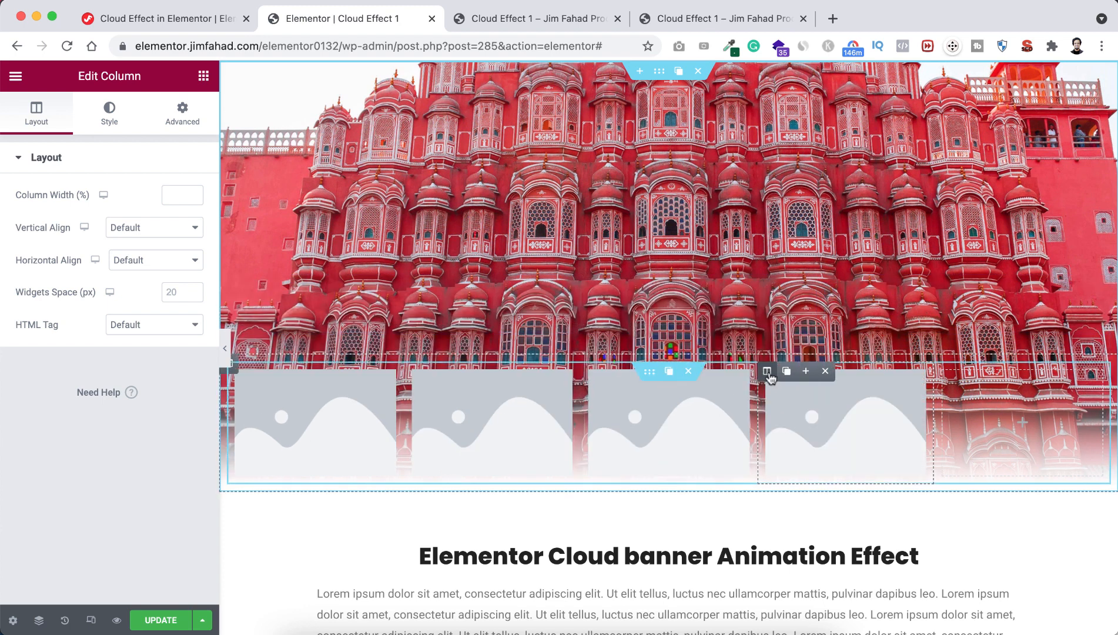
pyautogui.click(787, 373)
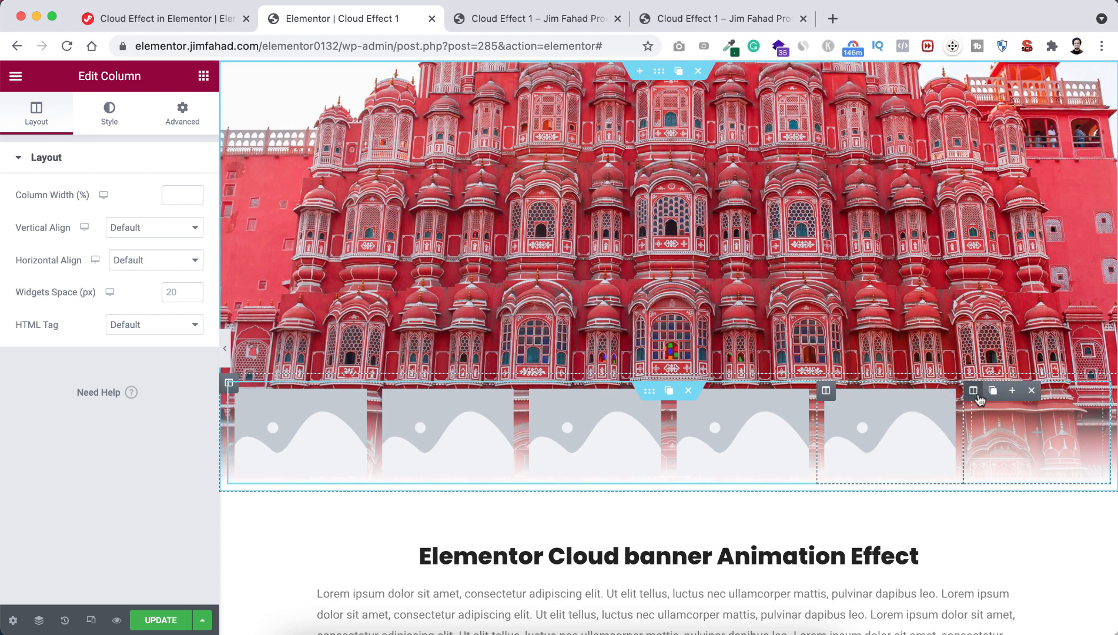
pyautogui.click(1031, 391)
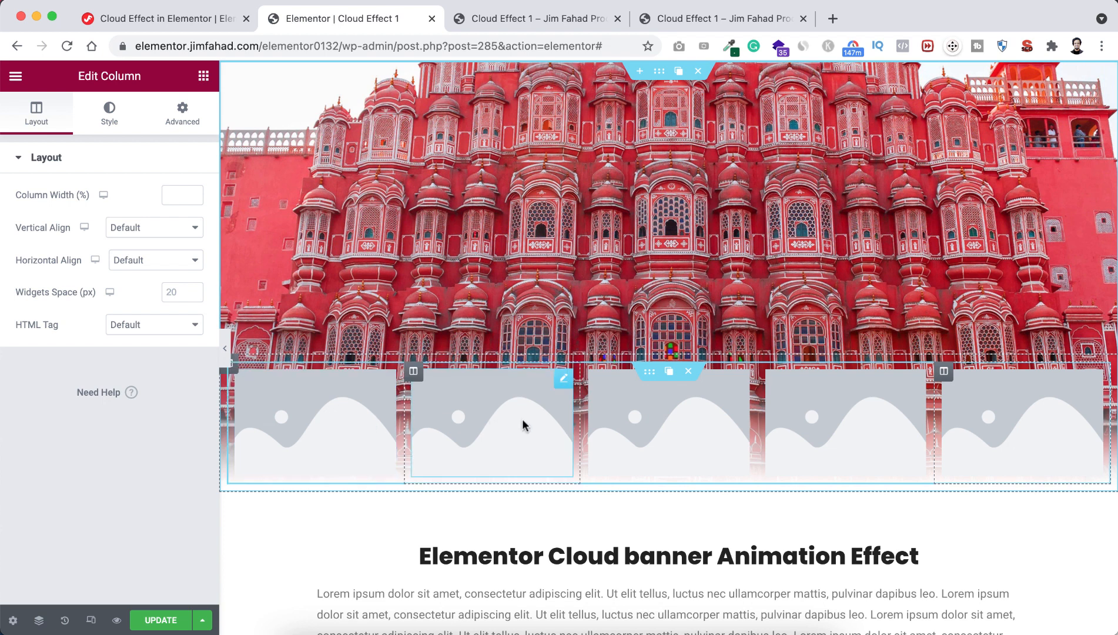
# Check the cloud files in the media library and set the first column's image to cloud1.png
pyautogui.click(317, 427)
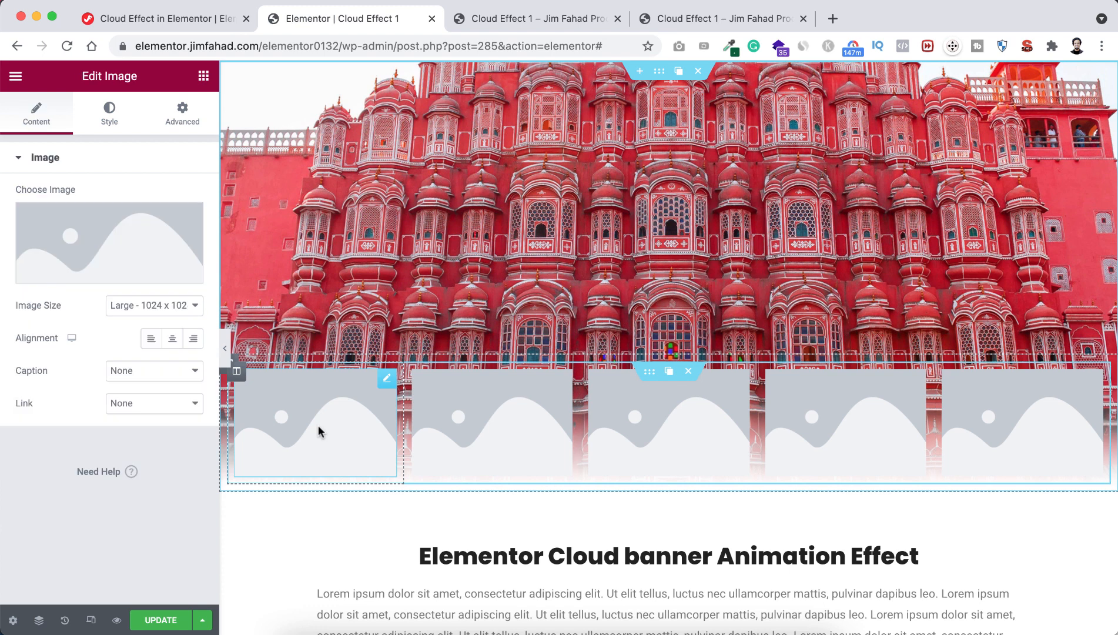
pyautogui.click(94, 236)
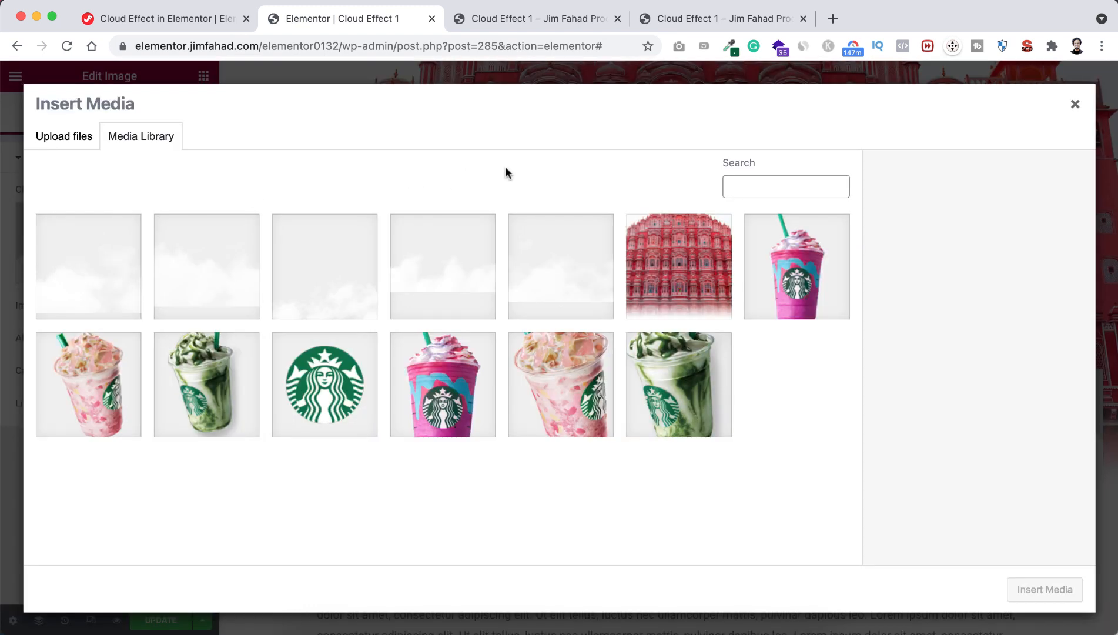
pyautogui.click(542, 260)
pyautogui.click(439, 277)
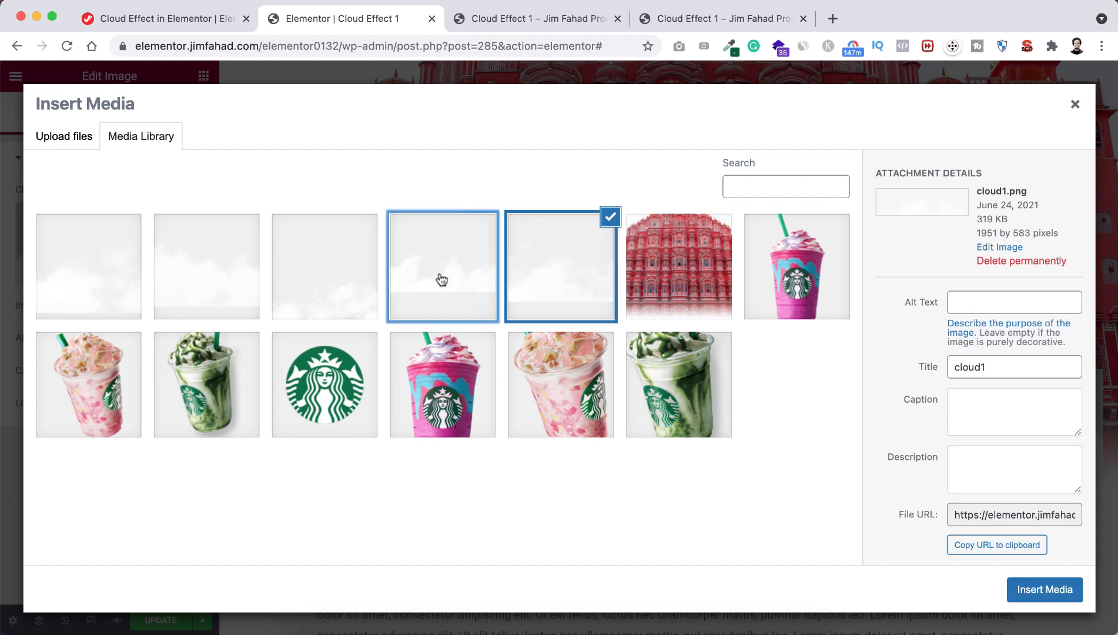
pyautogui.click(336, 284)
pyautogui.click(209, 286)
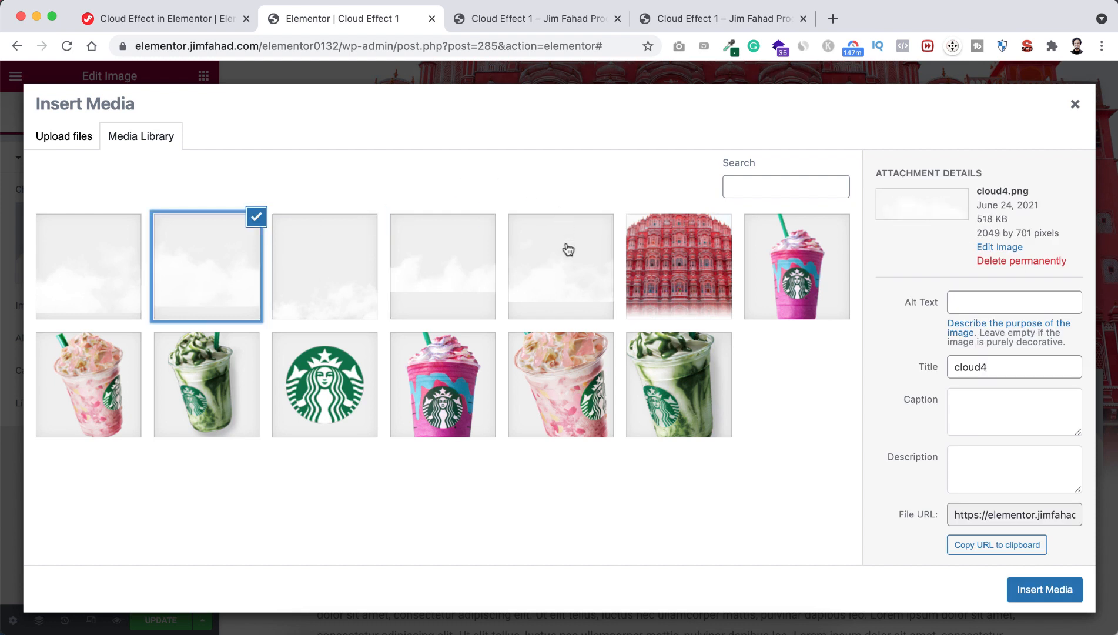
pyautogui.click(568, 275)
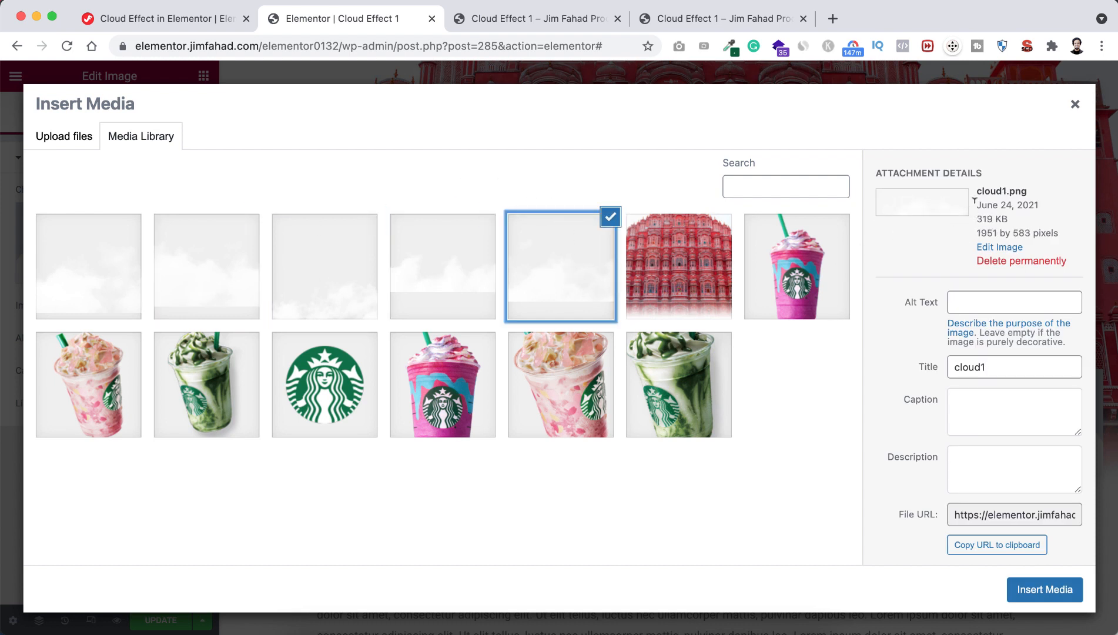
pyautogui.click(470, 281)
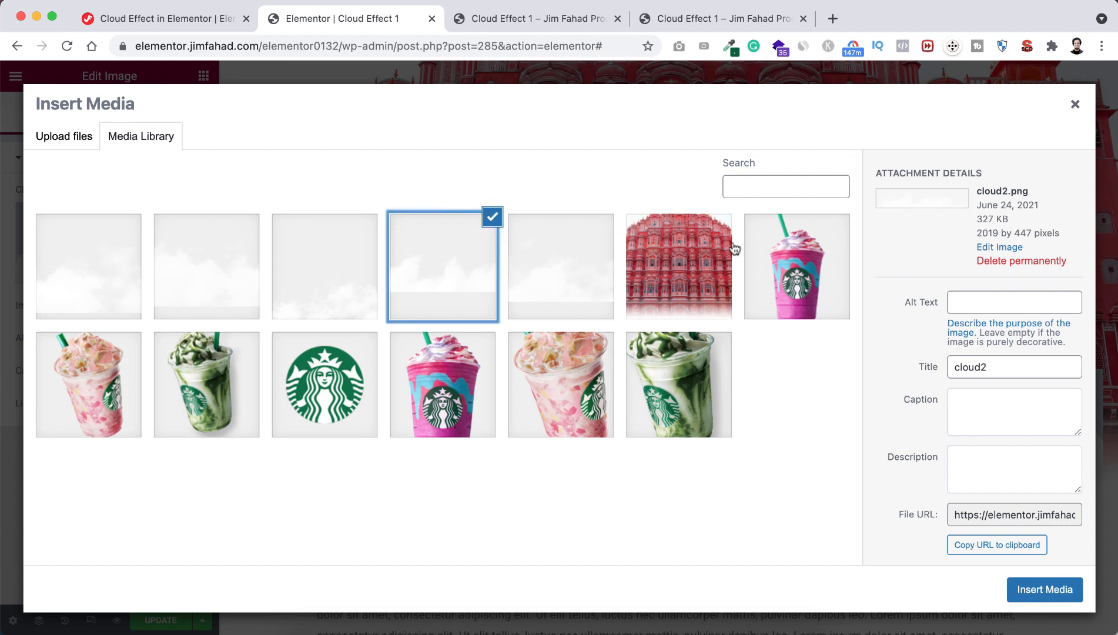
pyautogui.click(322, 275)
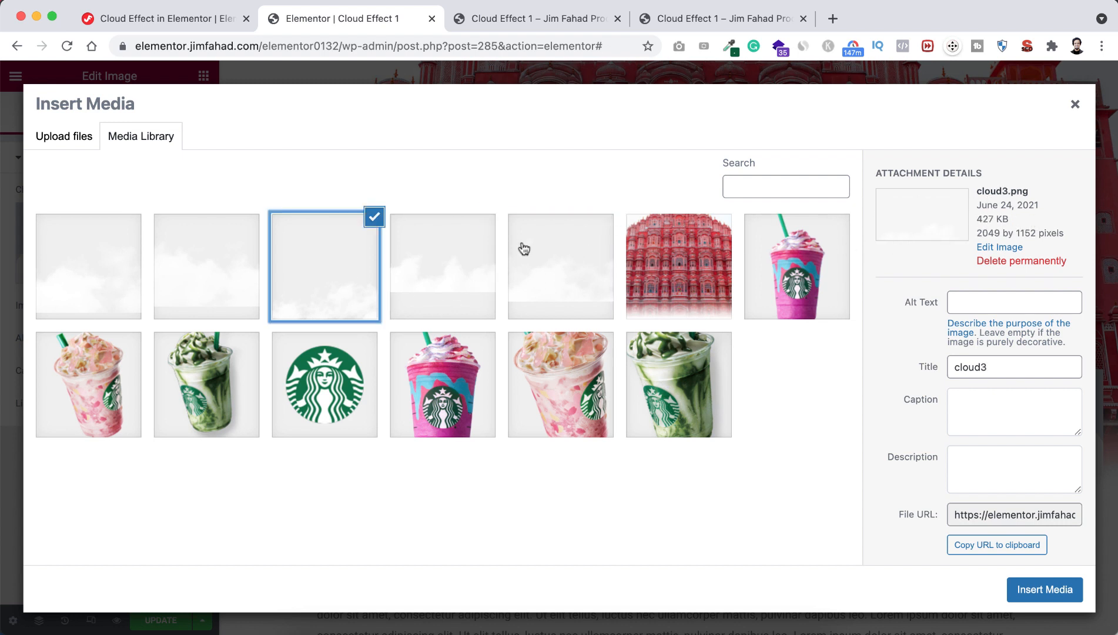
pyautogui.click(566, 279)
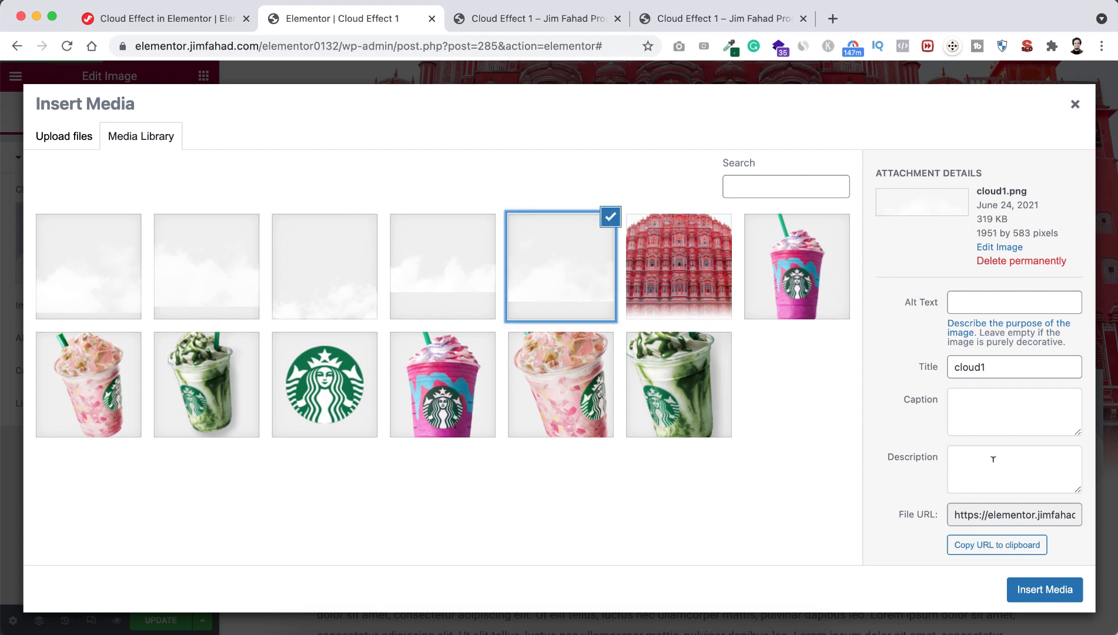
pyautogui.click(1044, 589)
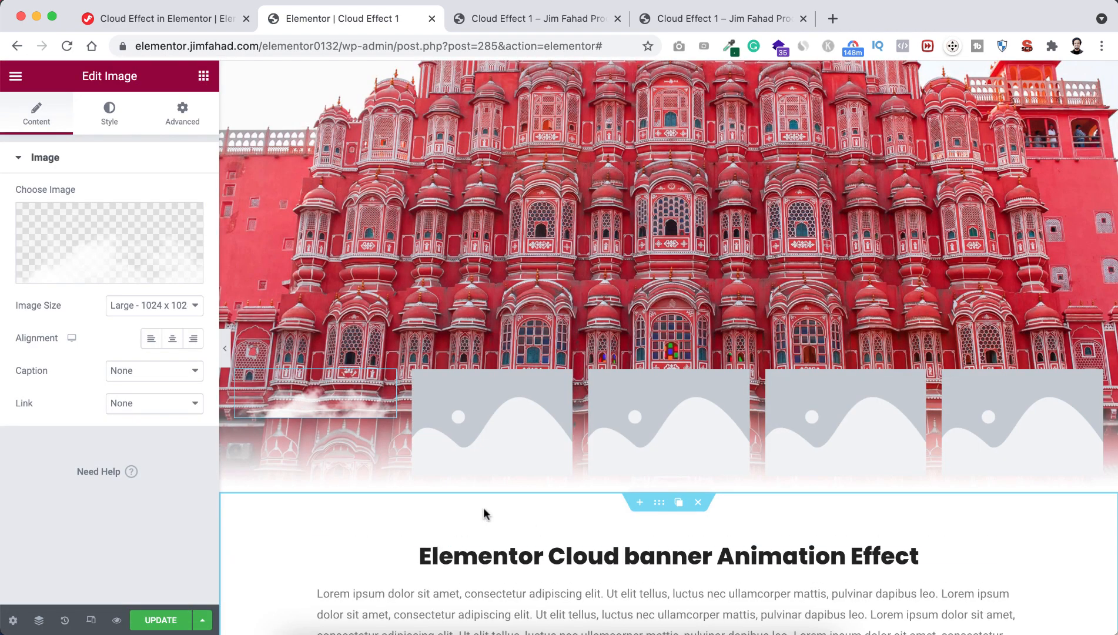
# Set the second column's image to cloud2.png and the third column's image to cloud3.png from the media library
pyautogui.click(487, 415)
pyautogui.click(130, 245)
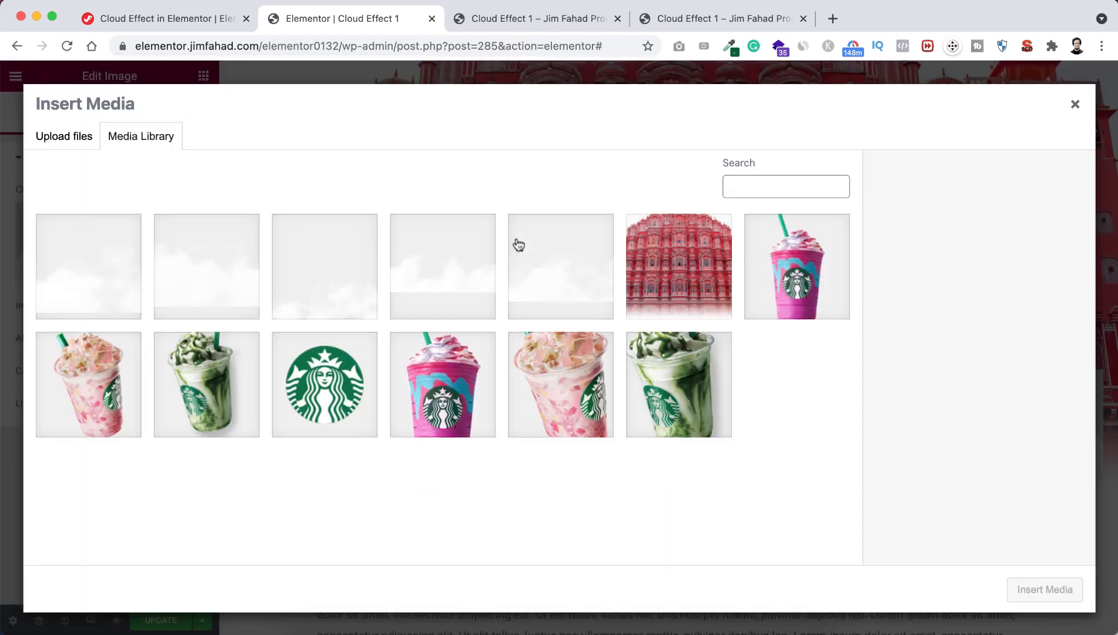
pyautogui.click(473, 260)
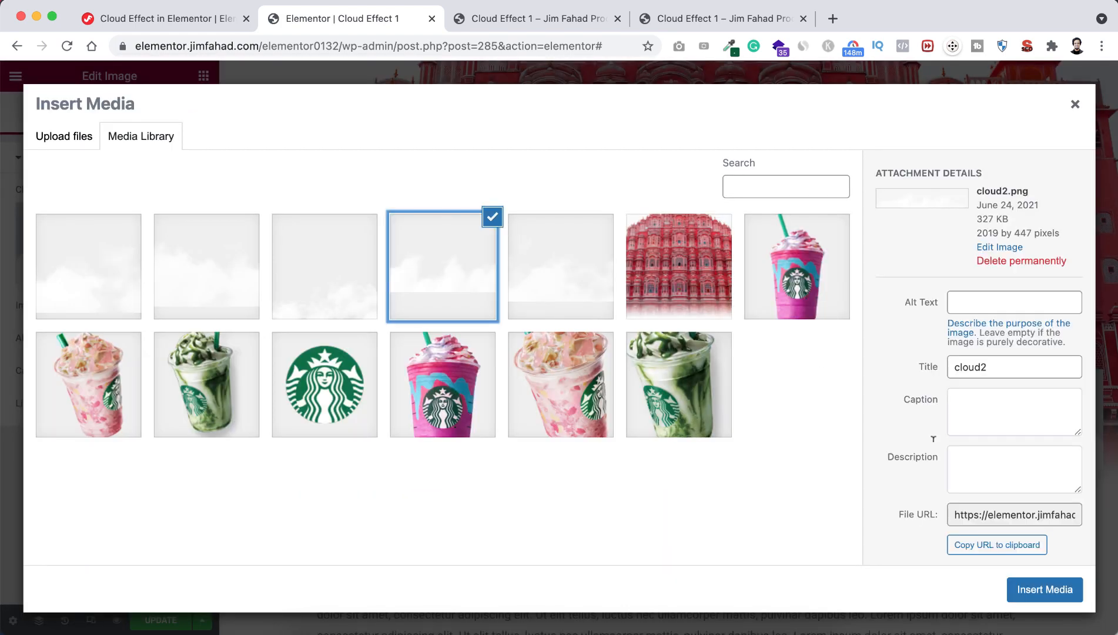
pyautogui.click(1031, 588)
pyautogui.click(687, 421)
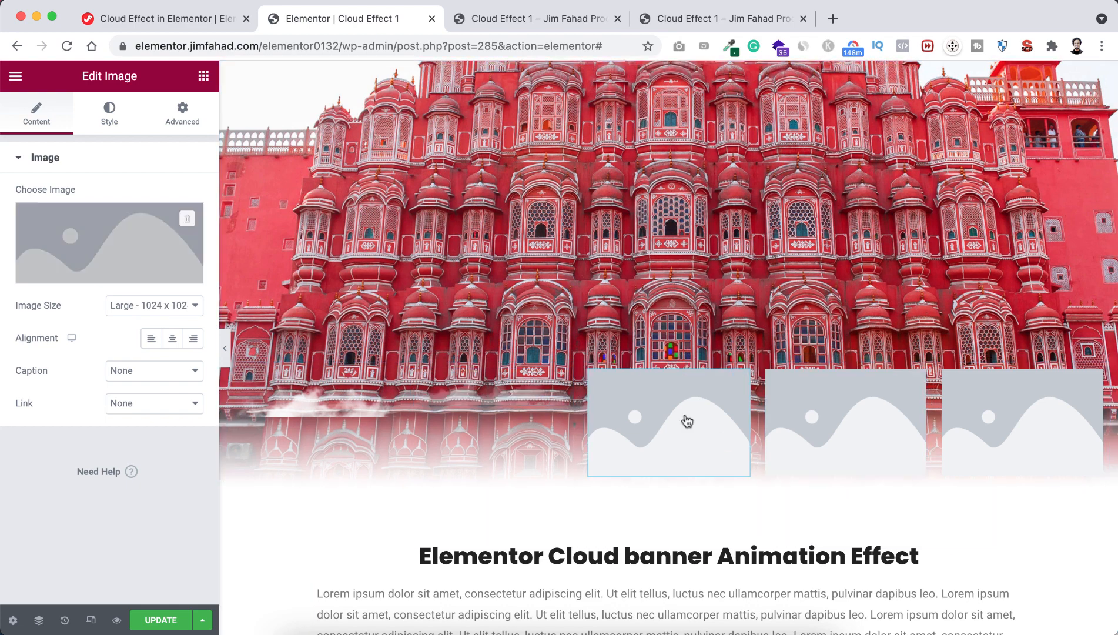
pyautogui.click(110, 237)
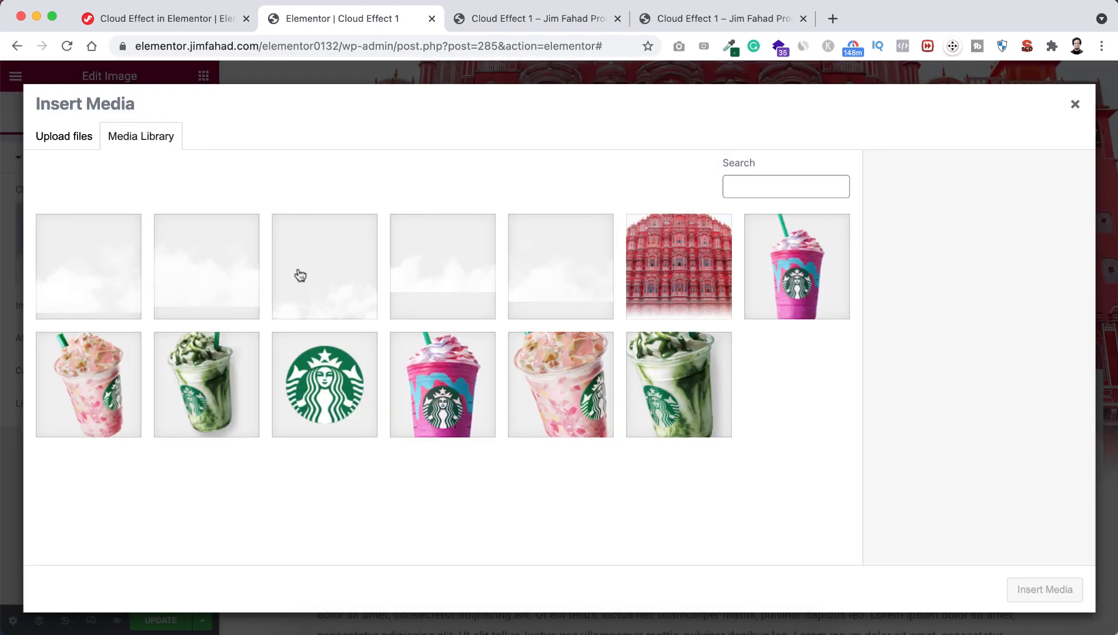
pyautogui.click(333, 268)
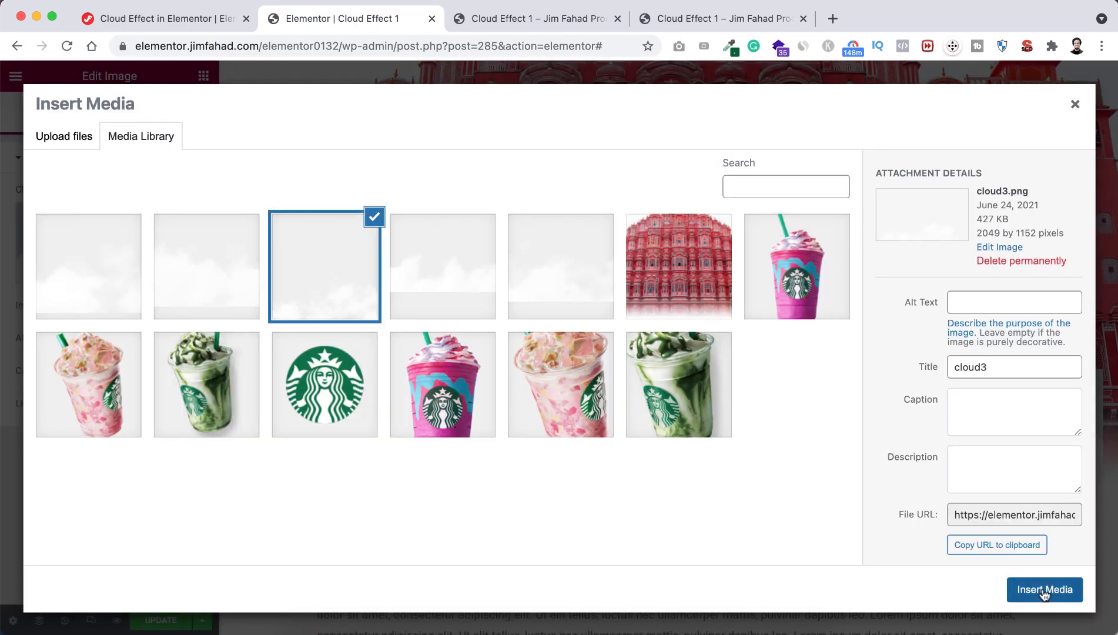
pyautogui.click(1045, 589)
# Set the fourth column's image to cloud4.png and the fifth column's image to cloud5.png from the media library
pyautogui.click(851, 426)
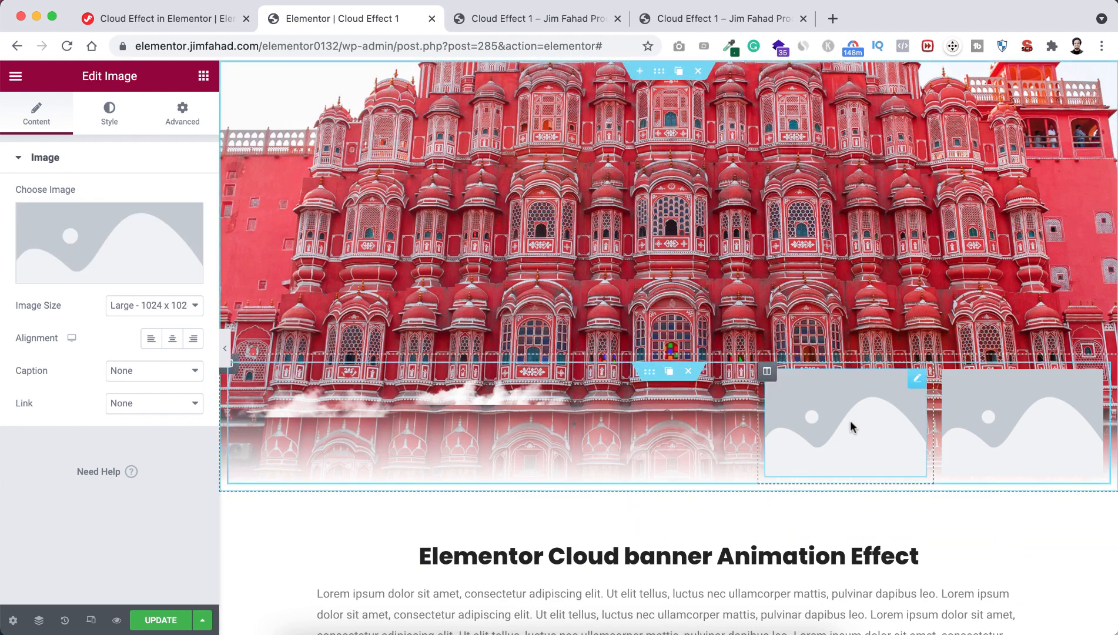
pyautogui.click(153, 243)
pyautogui.click(187, 263)
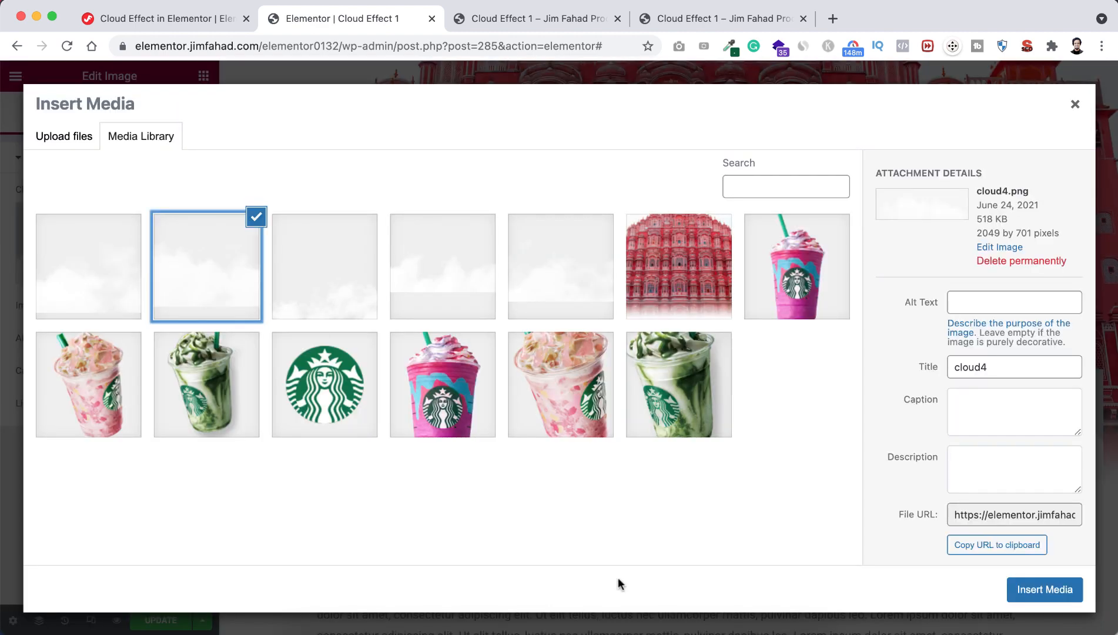
pyautogui.click(1036, 590)
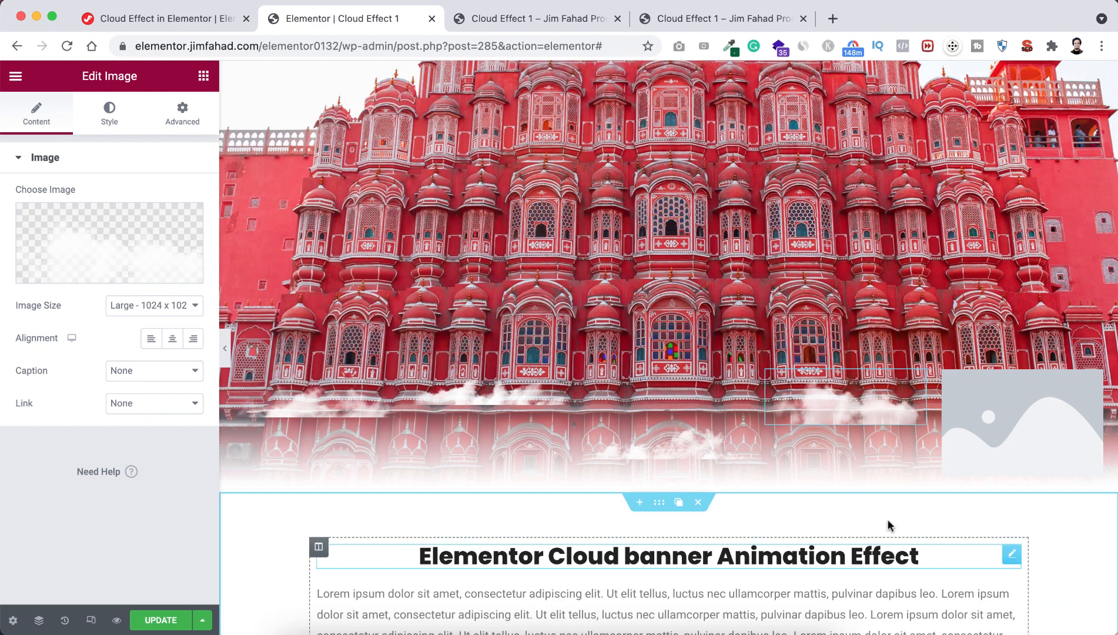
pyautogui.click(987, 419)
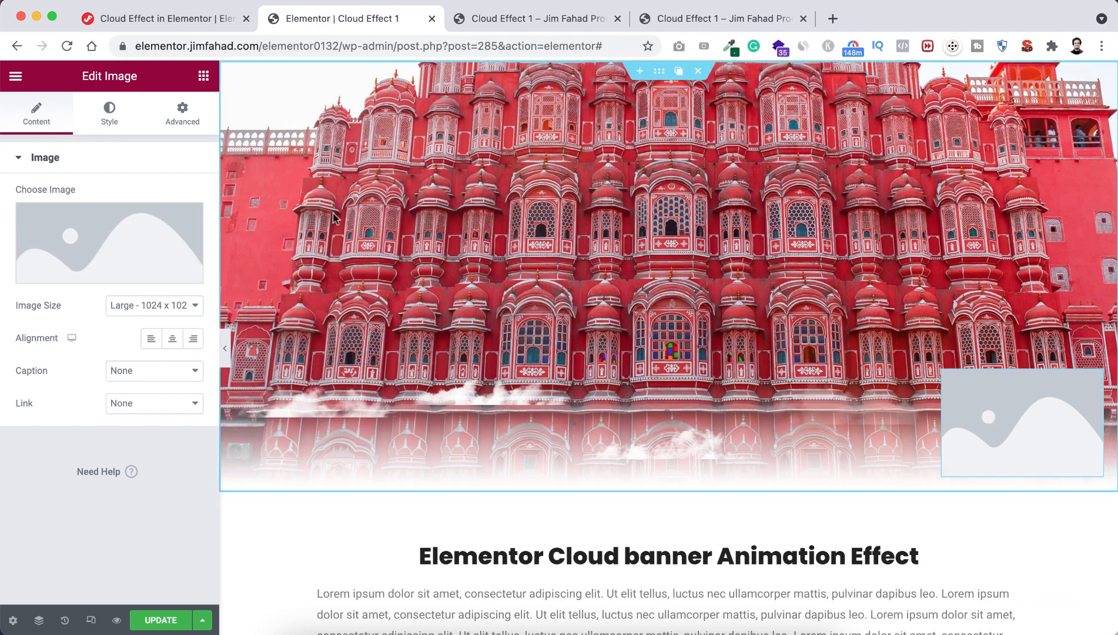
pyautogui.click(64, 271)
pyautogui.click(100, 251)
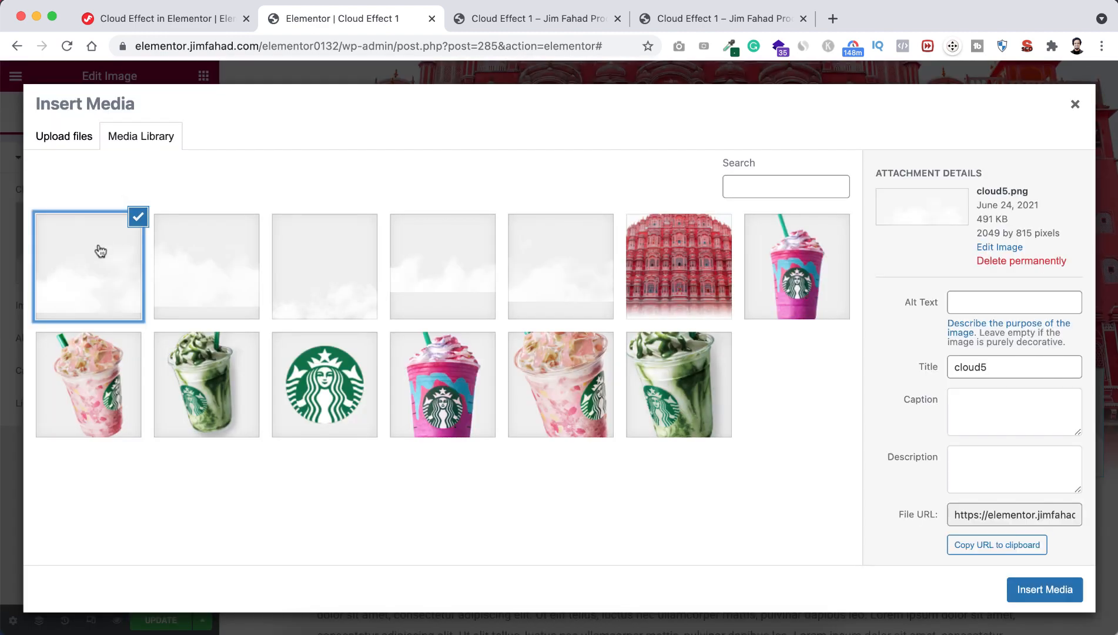
pyautogui.click(1045, 589)
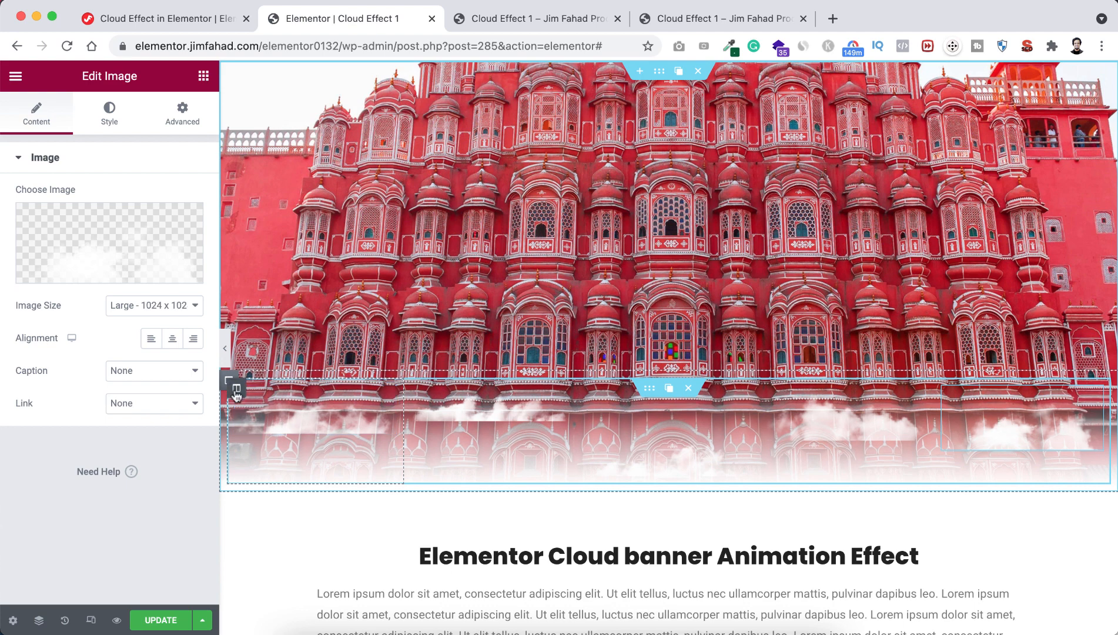
# Give the first cloud column the CSS class "clouds" and copy the class name for reuse
pyautogui.moveTo(236, 392)
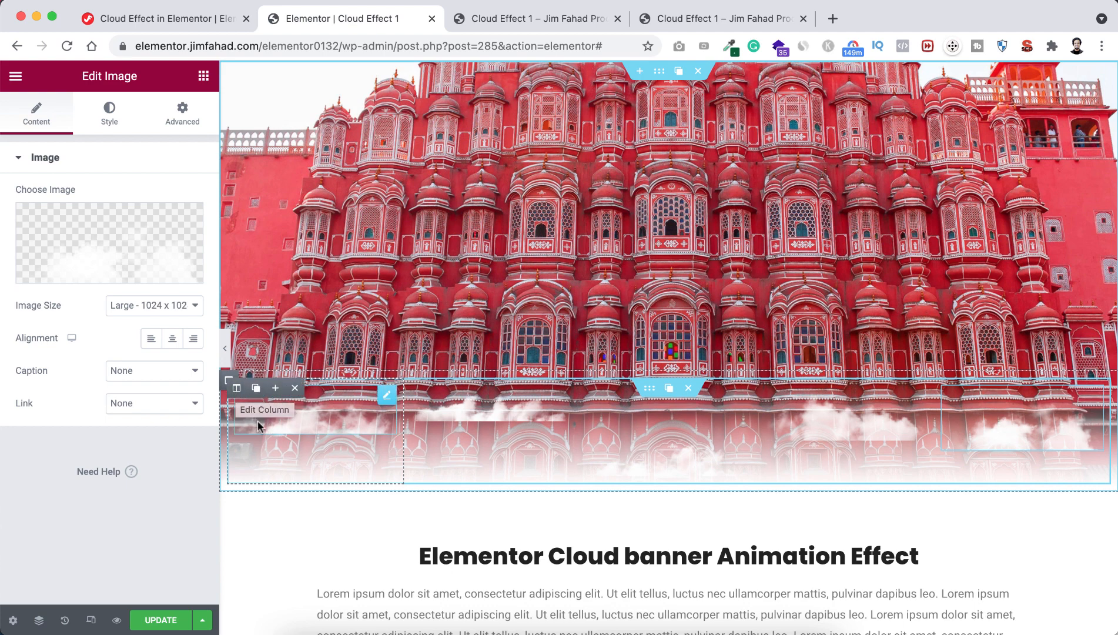
pyautogui.click(237, 389)
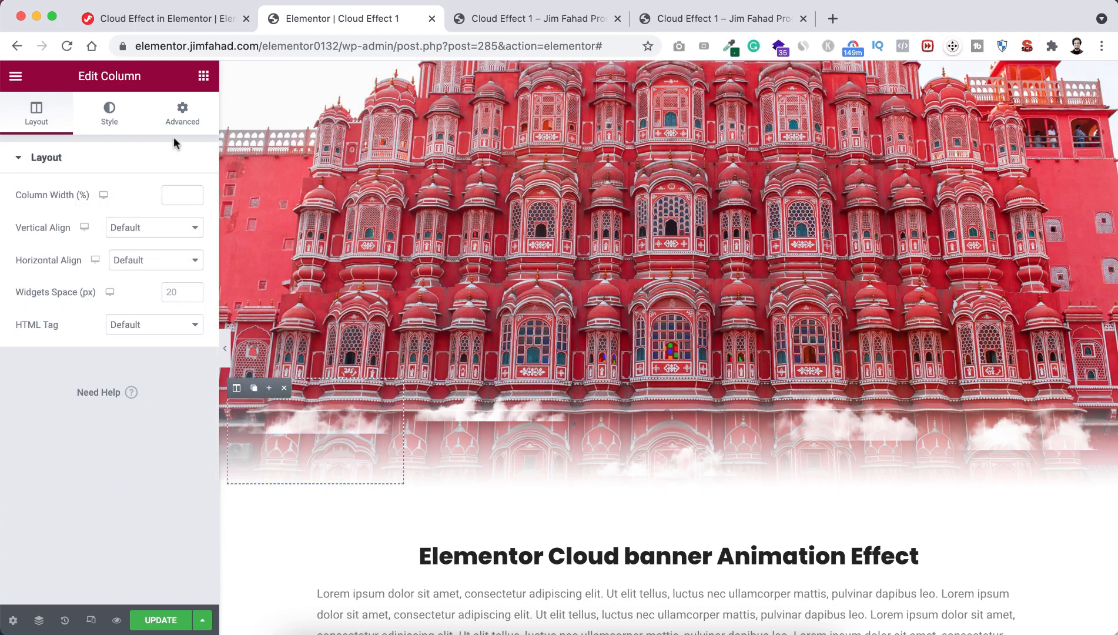
pyautogui.click(183, 113)
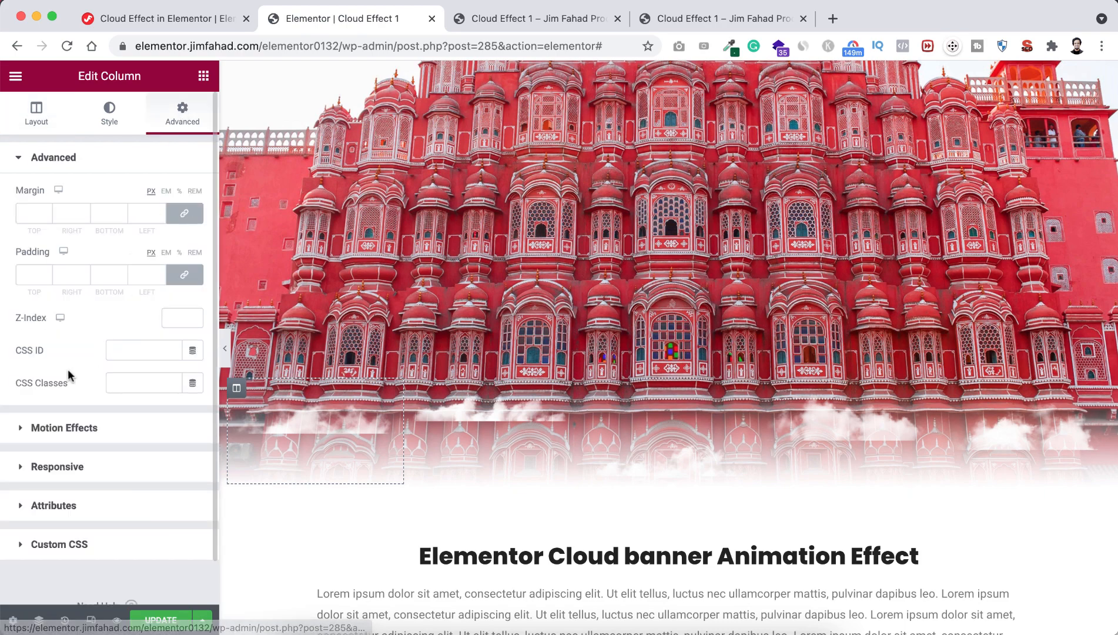
pyautogui.click(119, 380)
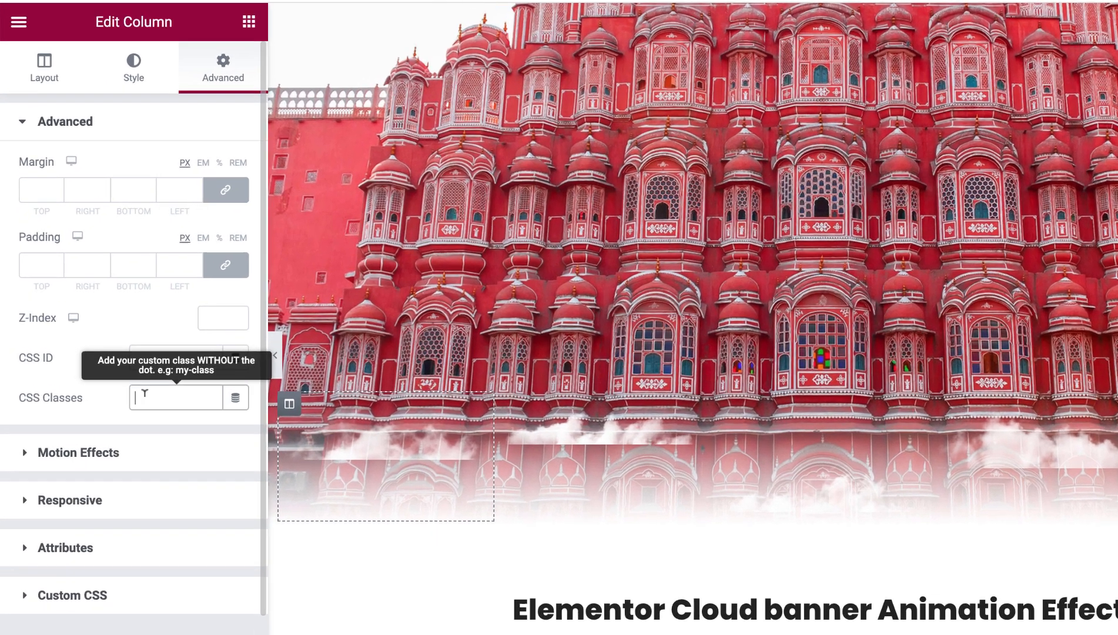
pyautogui.write('clouds')
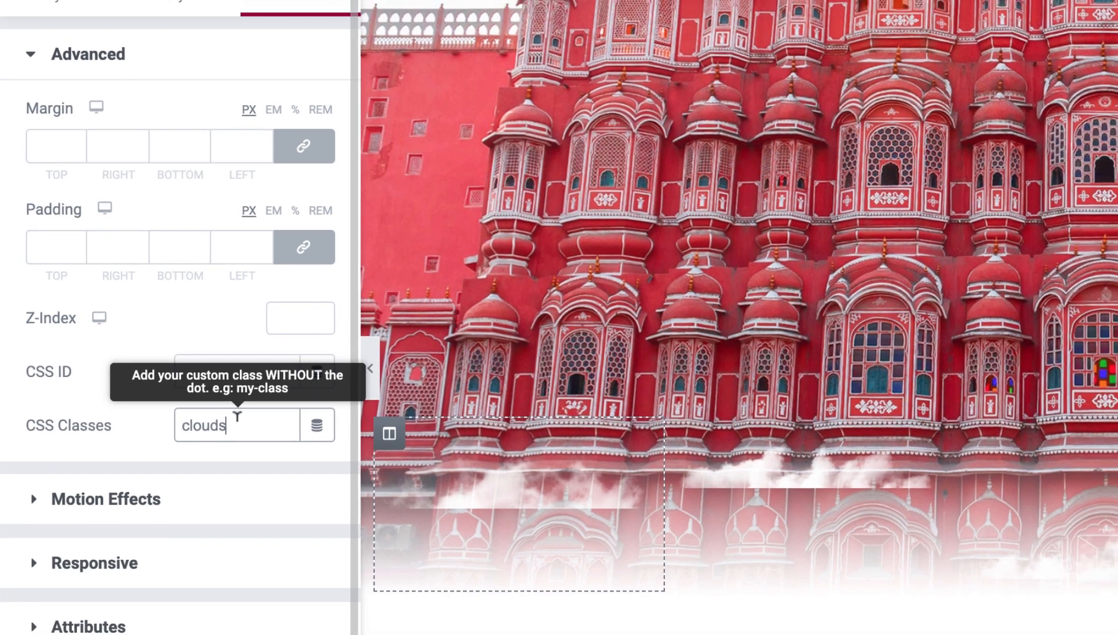
pyautogui.moveTo(244, 427); pyautogui.dragTo(170, 427)
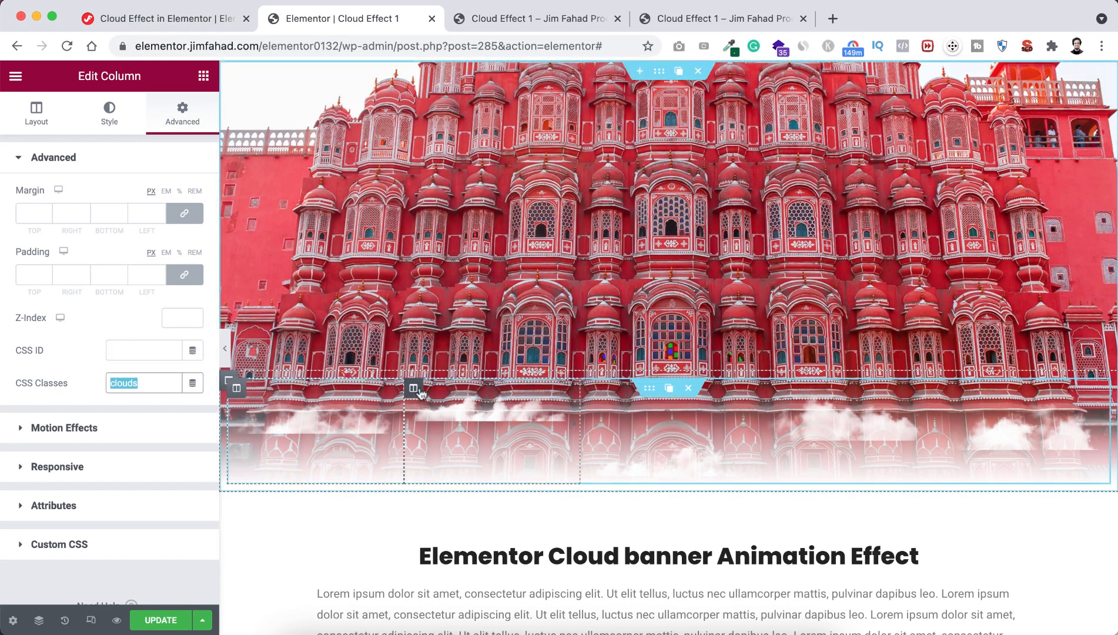
# Assign the CSS class "clouds" to the second and third cloud columns
pyautogui.click(413, 389)
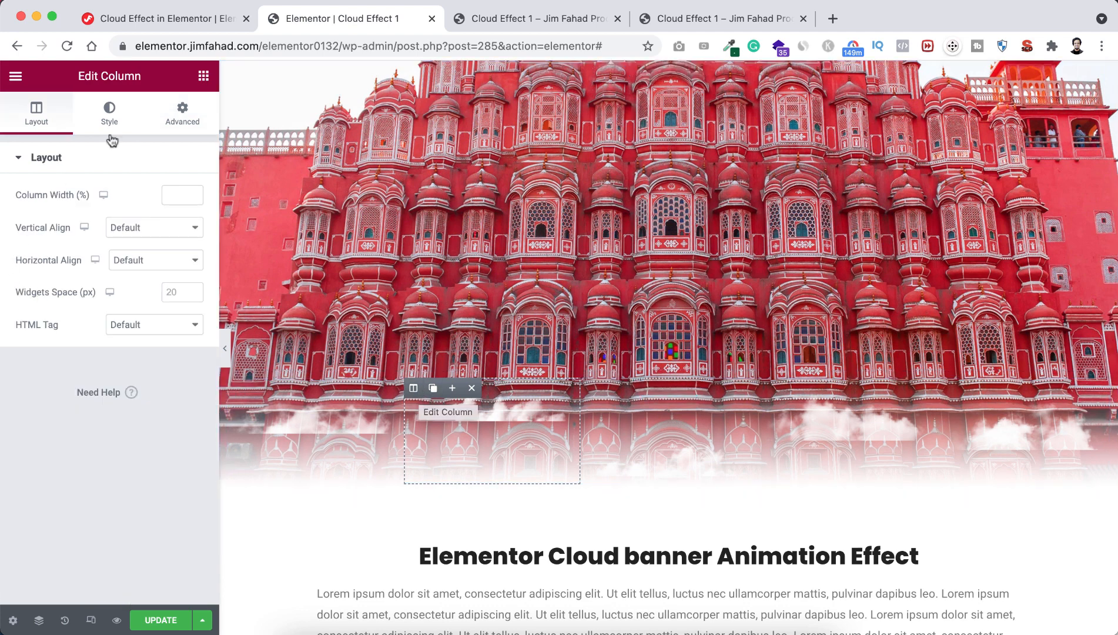
pyautogui.click(182, 113)
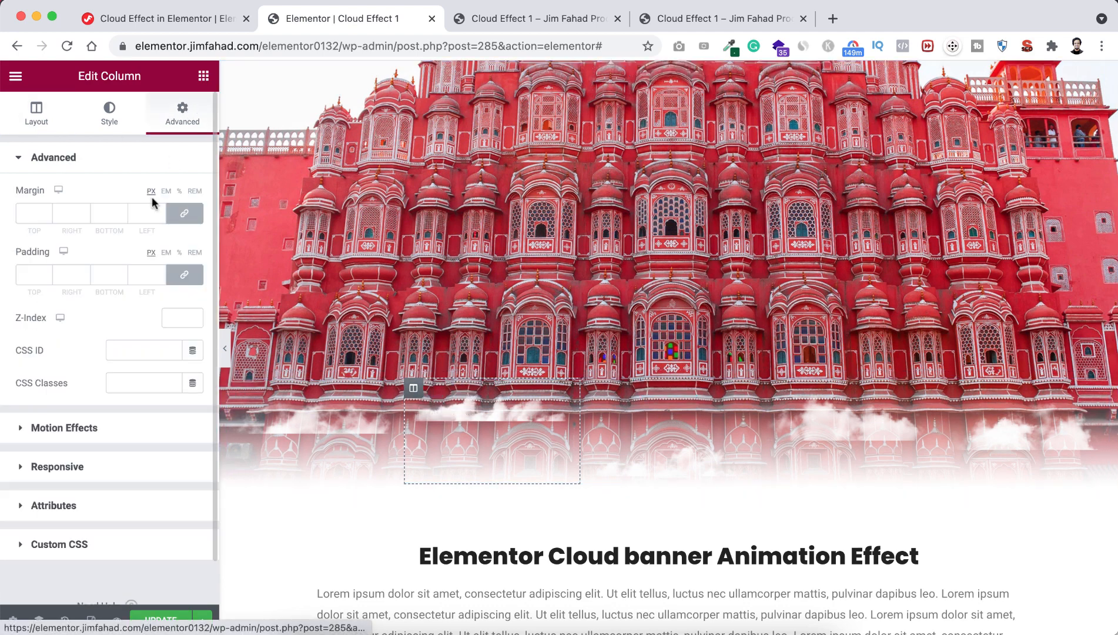
pyautogui.click(116, 385)
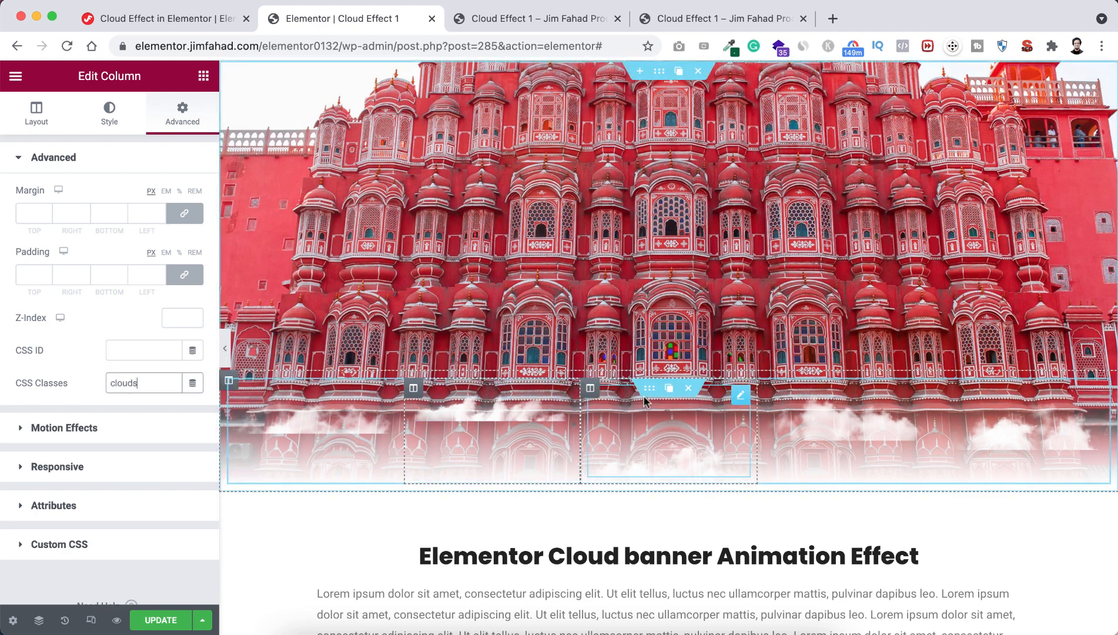
pyautogui.click(591, 390)
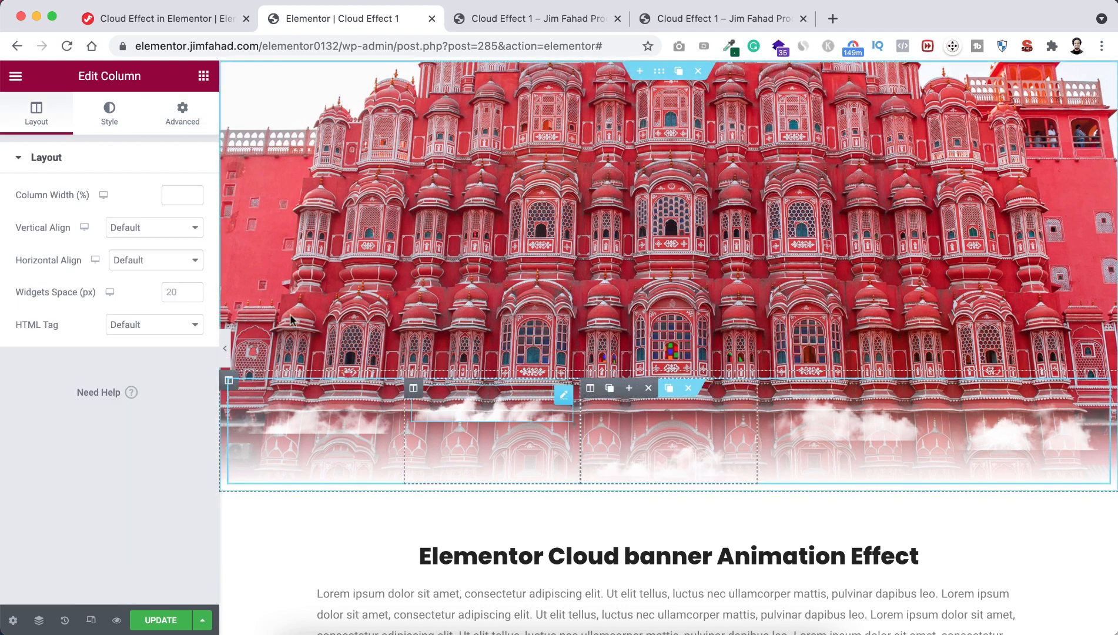
pyautogui.click(181, 120)
pyautogui.click(125, 384)
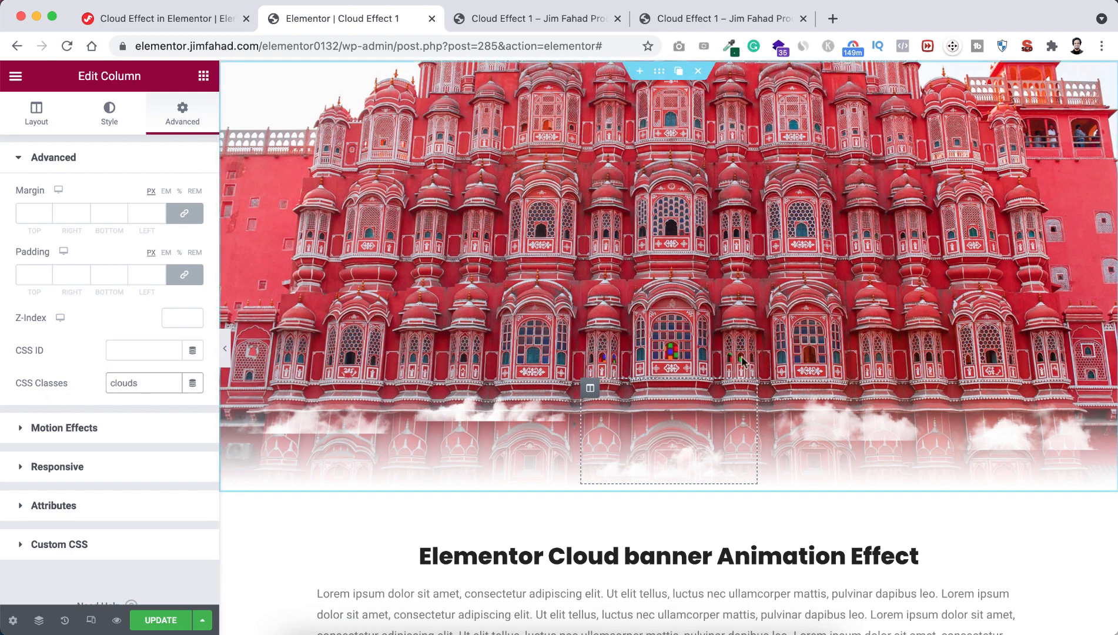
# Assign the CSS class "clouds" to the fourth and fifth cloud columns
pyautogui.click(767, 389)
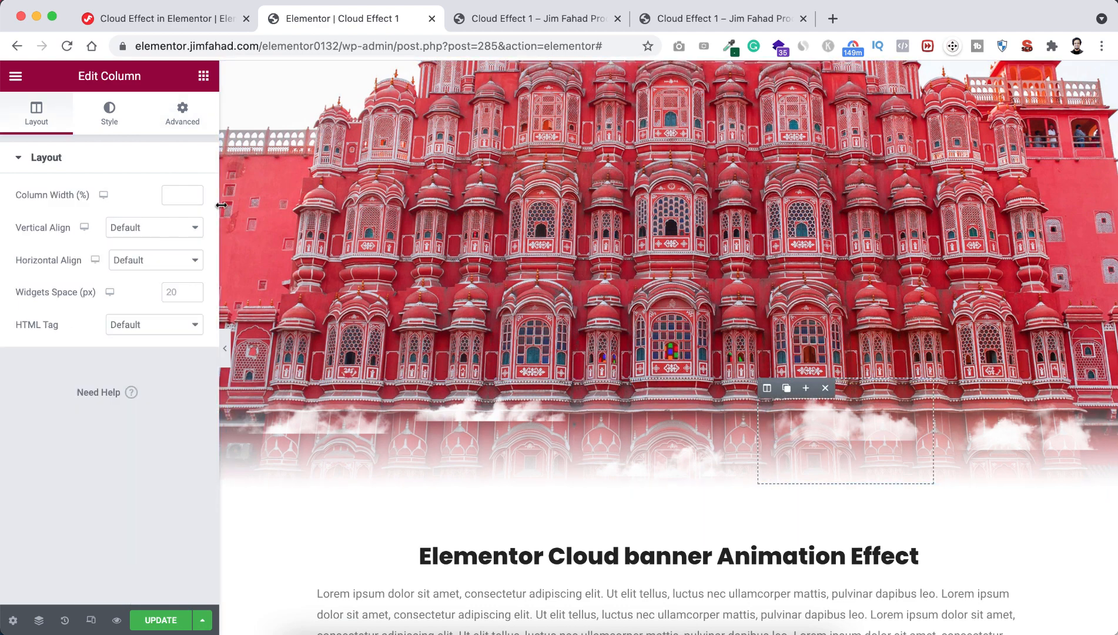
pyautogui.click(183, 114)
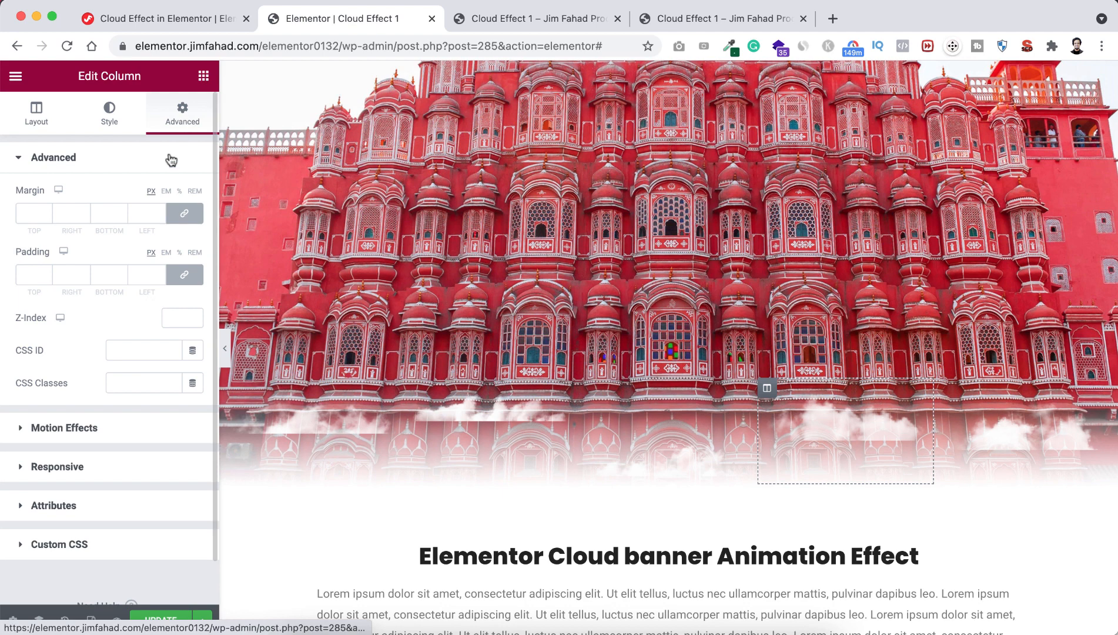
pyautogui.click(117, 383)
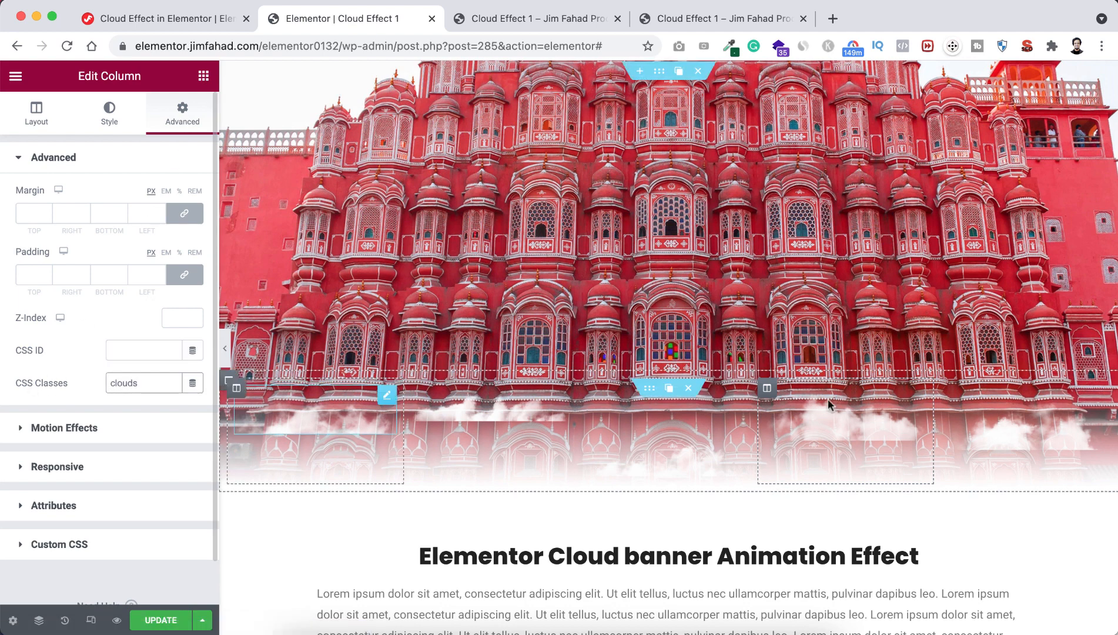
pyautogui.click(944, 388)
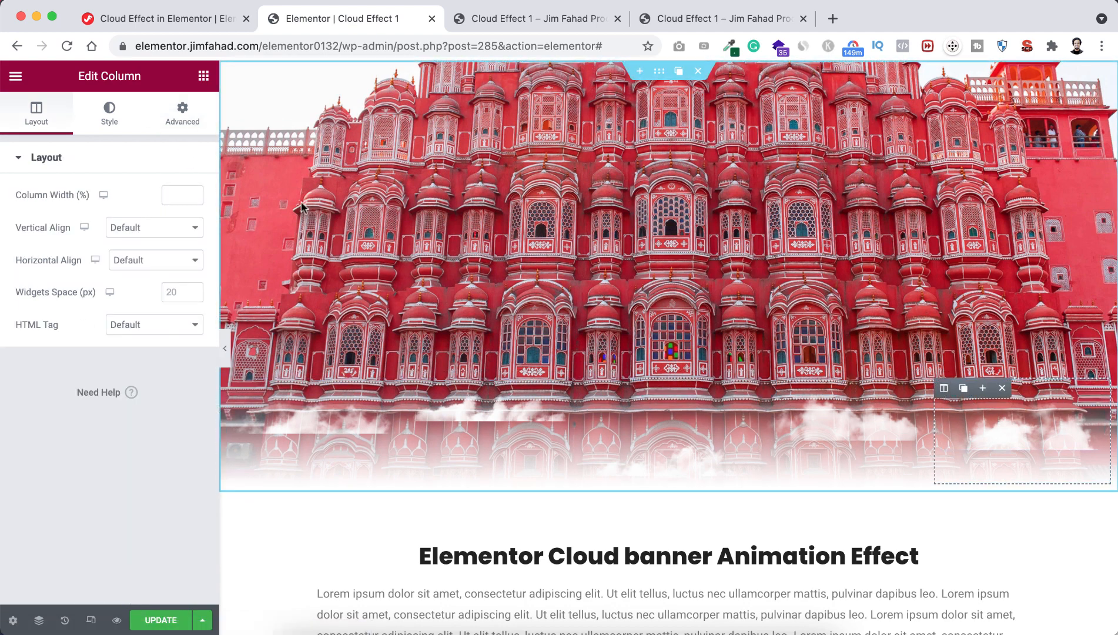
pyautogui.click(182, 115)
pyautogui.click(141, 382)
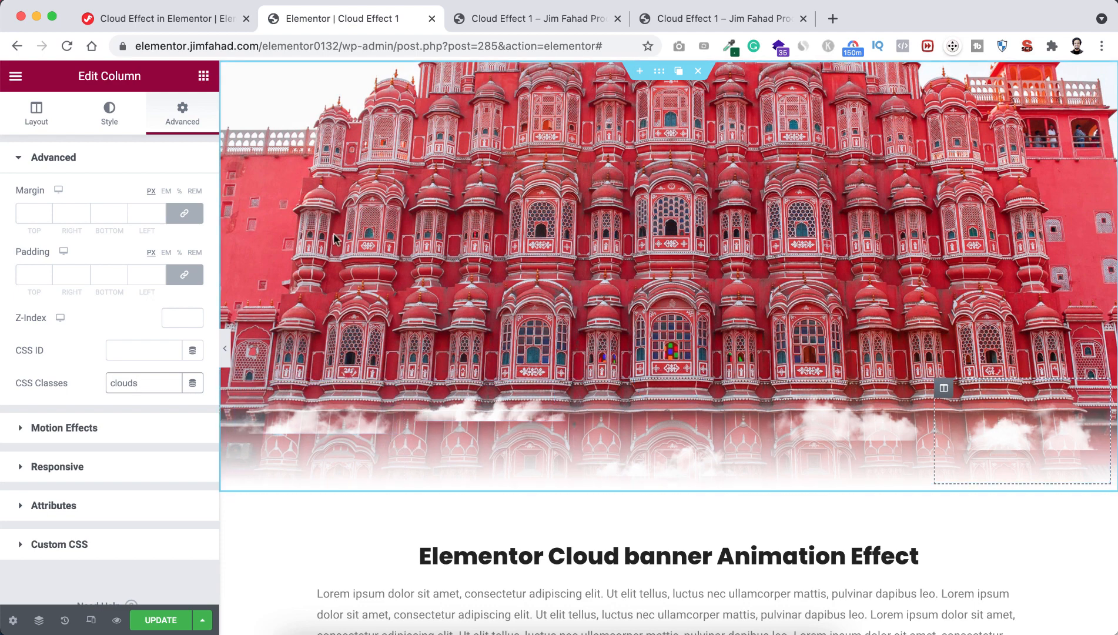
# Copy the .clouds rule under "Could Effect CSS" on the cloud effect tutorial page
pyautogui.click(155, 20)
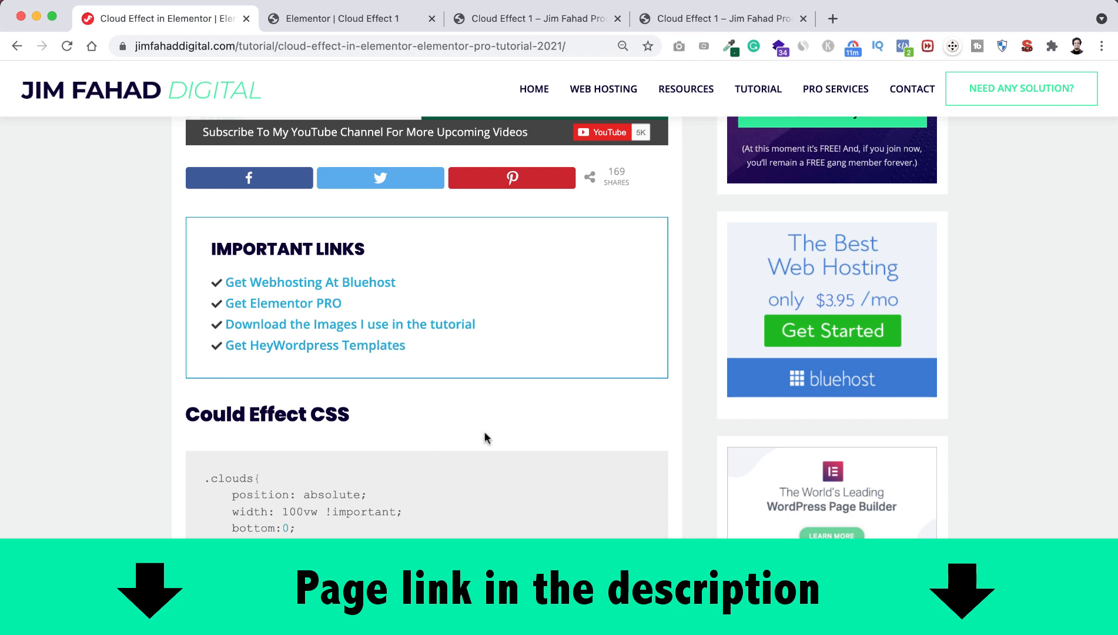
pyautogui.scroll(-3, 450, 480)
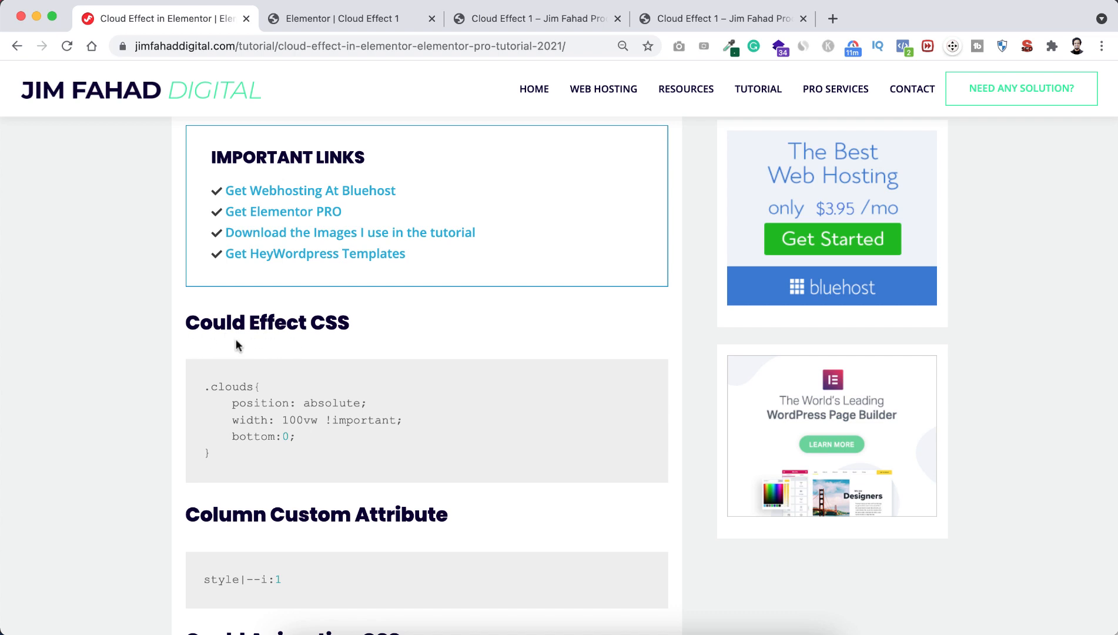
pyautogui.scroll(-1, 337, 391)
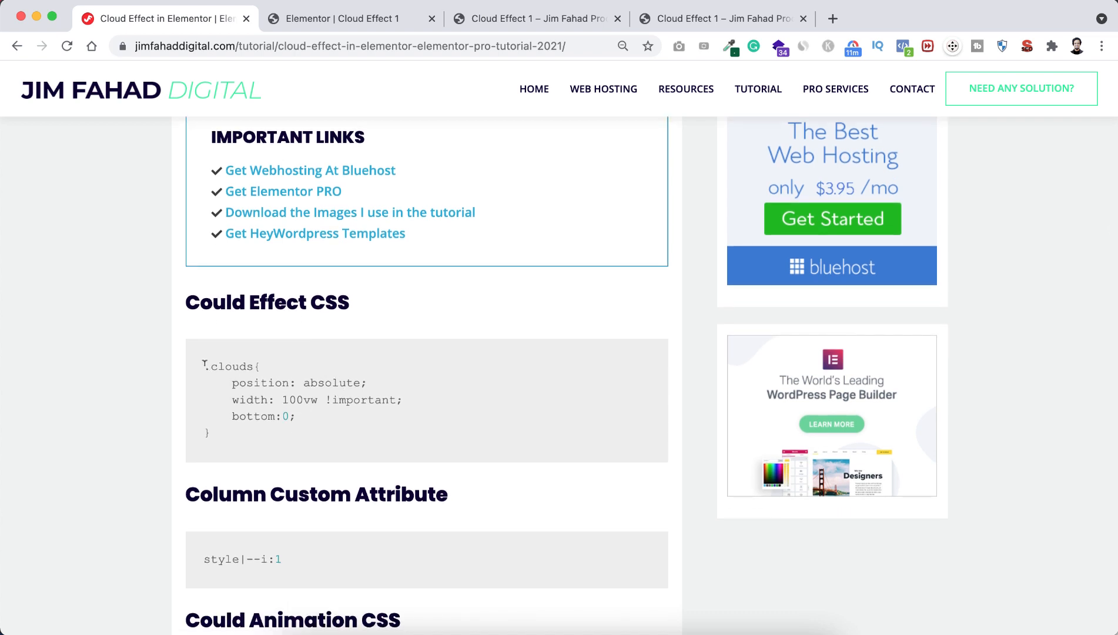
pyautogui.moveTo(210, 372); pyautogui.dragTo(219, 430)
pyautogui.press('super+c')
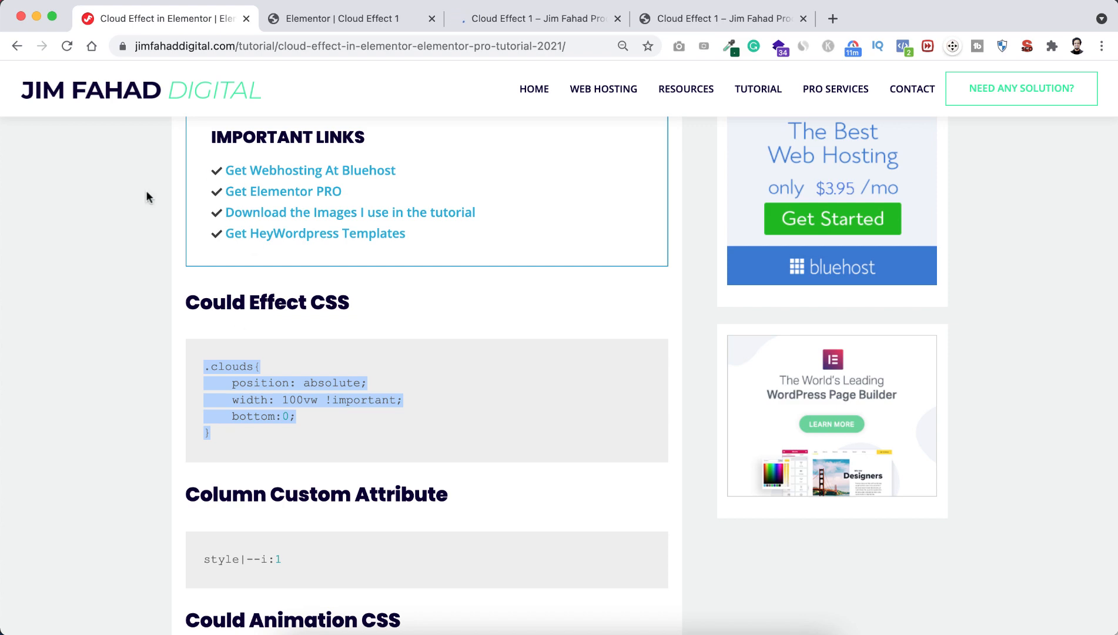
# Paste the copied .clouds rule into the custom CSS of the inner section that holds the cloud columns in Elementor
pyautogui.click(327, 20)
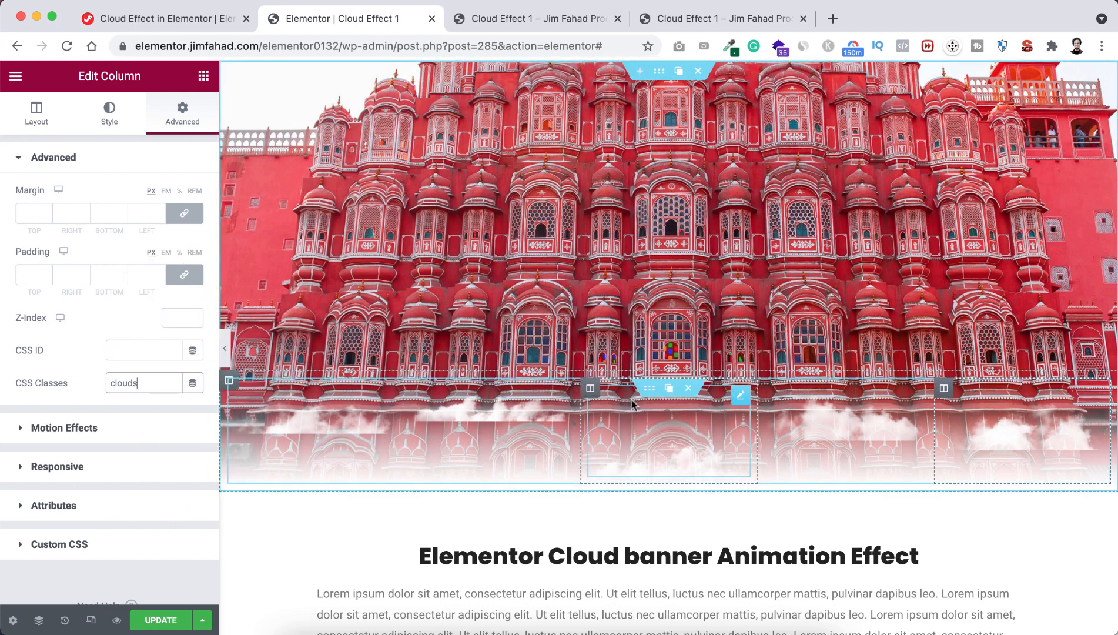
pyautogui.click(650, 389)
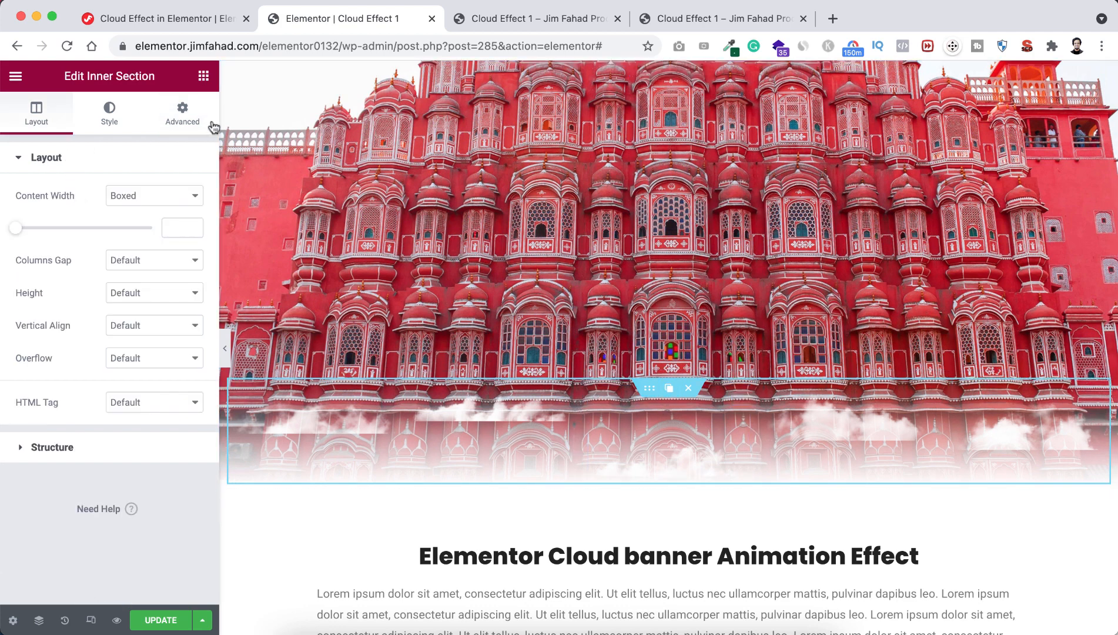
pyautogui.click(182, 113)
pyautogui.scroll(-2, 103, 444)
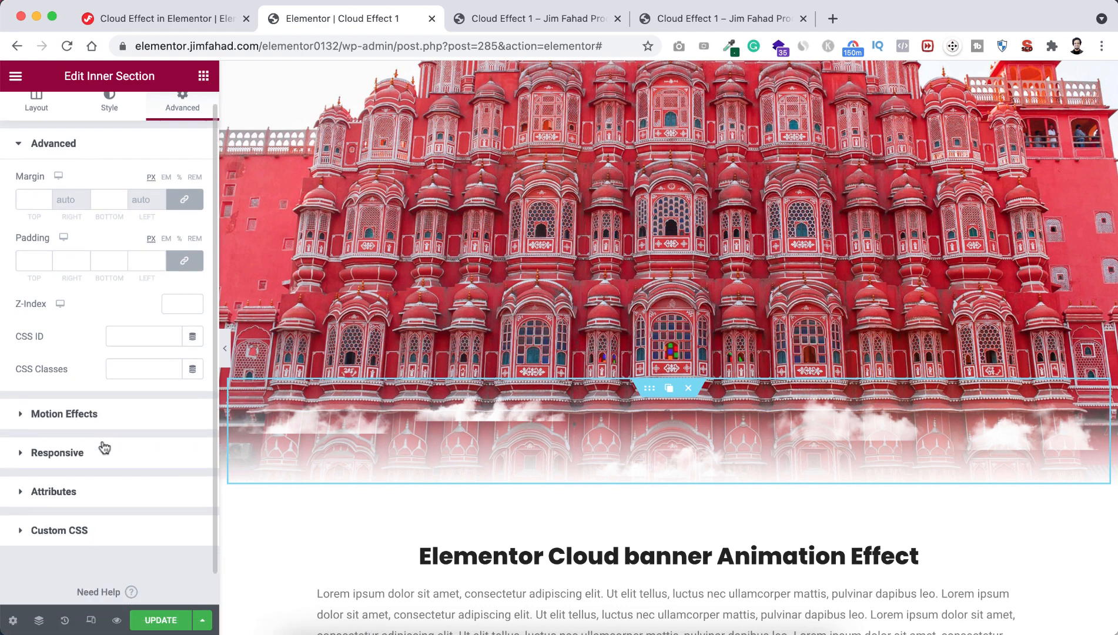
pyautogui.click(99, 501)
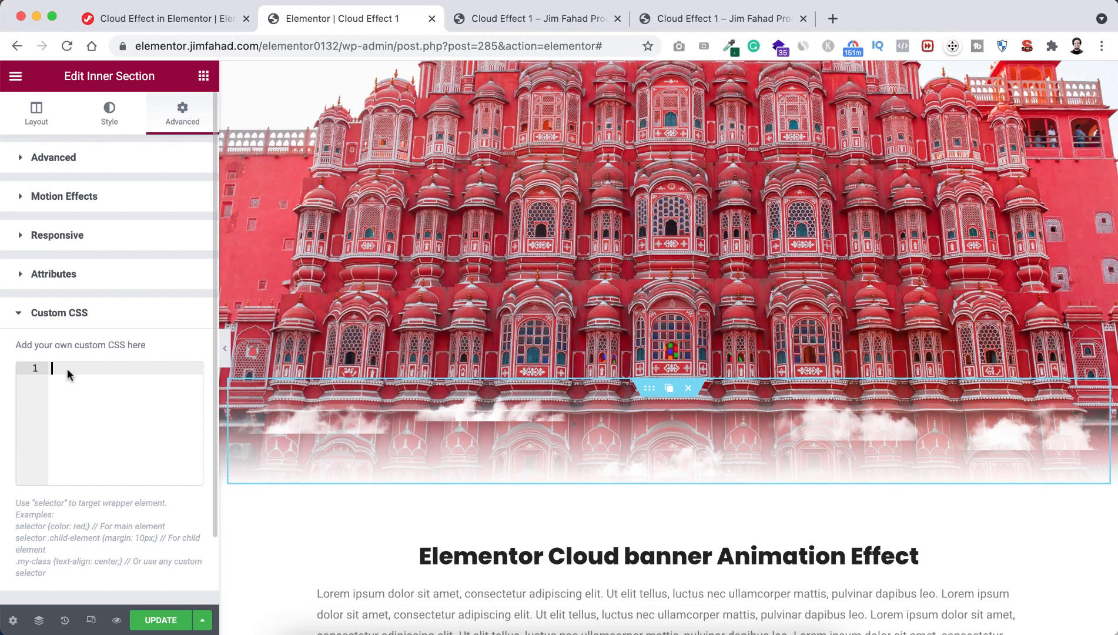
pyautogui.press('super+v')
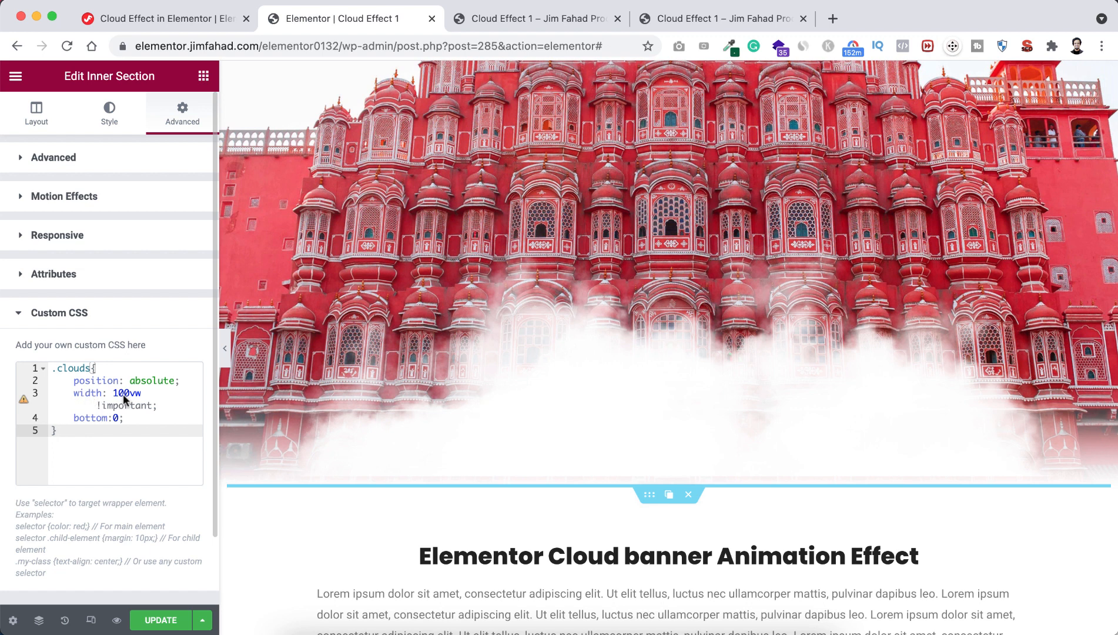
# Try a width of 50vw in the .clouds rule and restore it to 100vw
pyautogui.moveTo(113, 393); pyautogui.dragTo(125, 394)
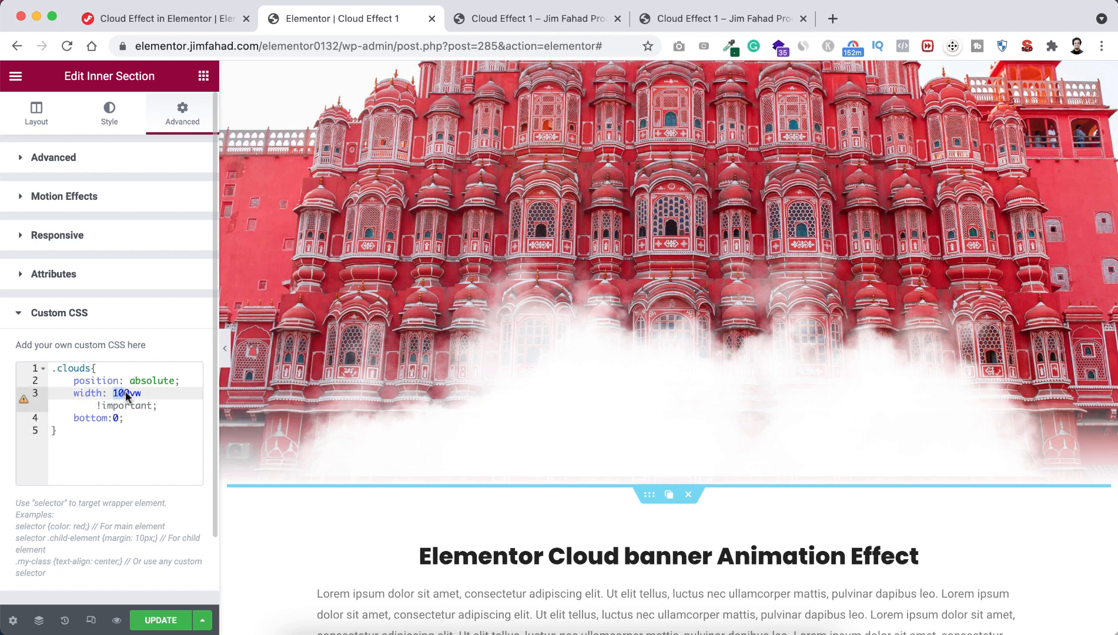
pyautogui.write('5')
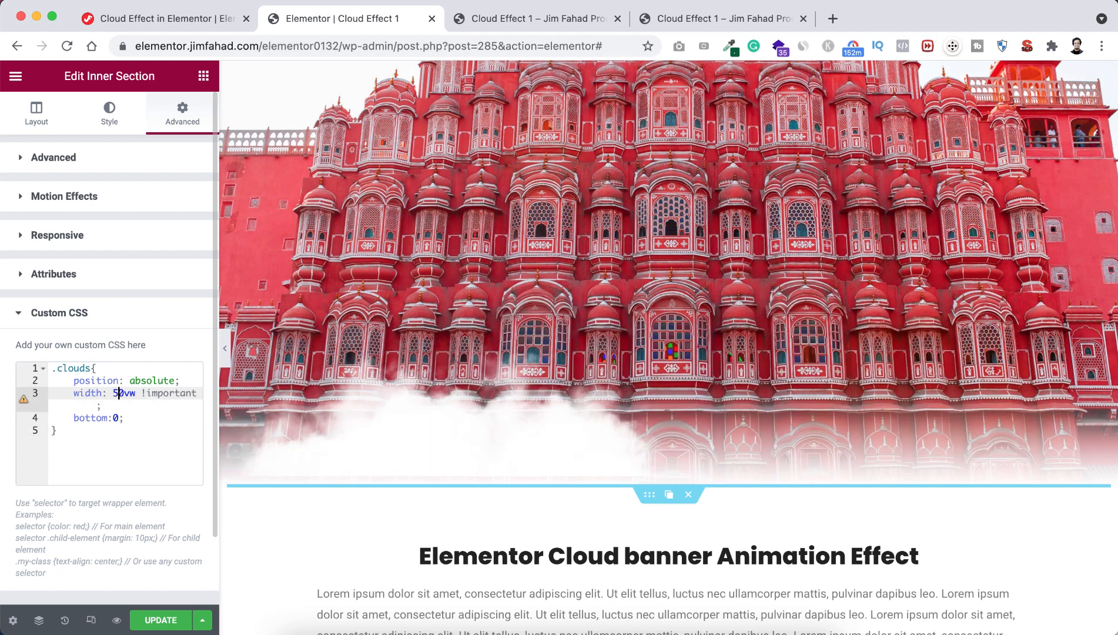
pyautogui.press('BackSpace')
pyautogui.write('10')
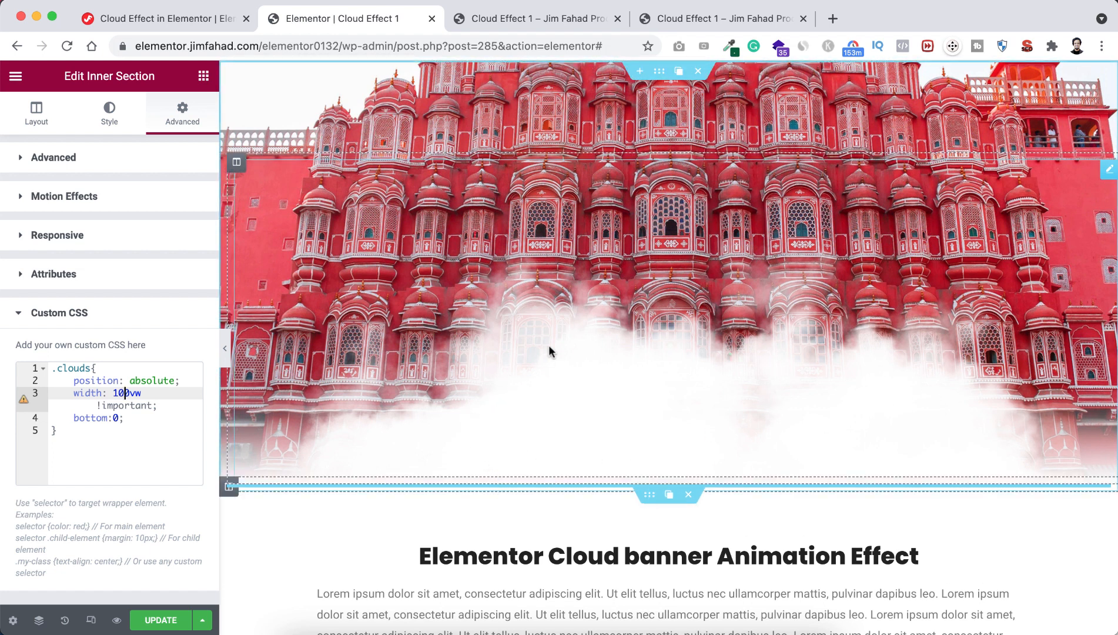
# Close both Cloud Effect 1 preview pages and copy the line "animation: animate 8s linear infinite;" under "Could Animation CSS" on the tutorial page
pyautogui.click(618, 19)
pyautogui.click(617, 19)
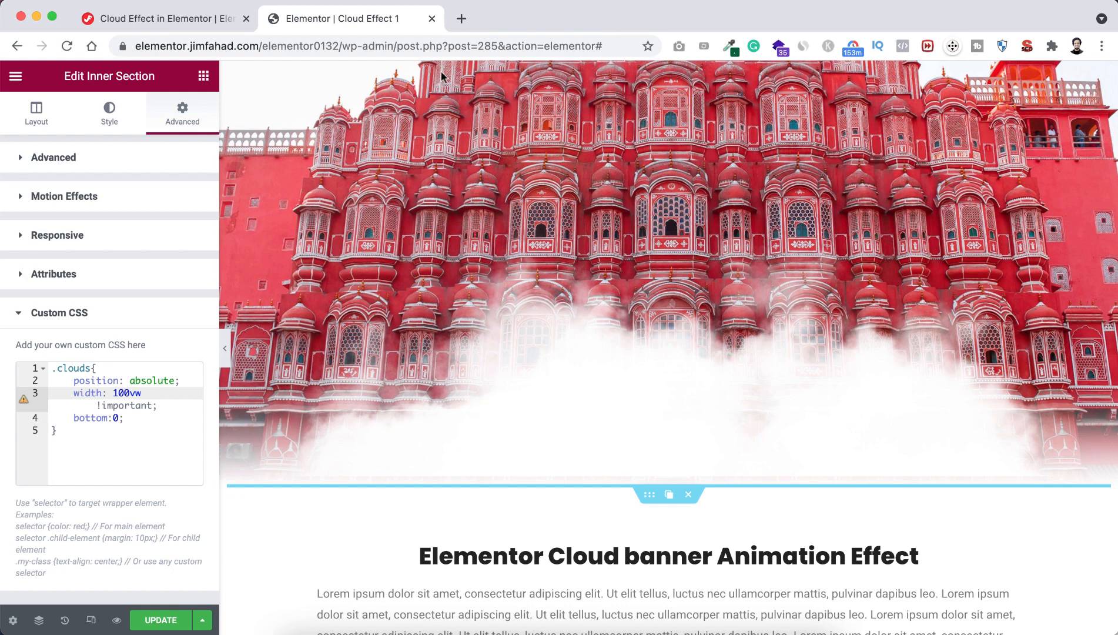
pyautogui.click(170, 22)
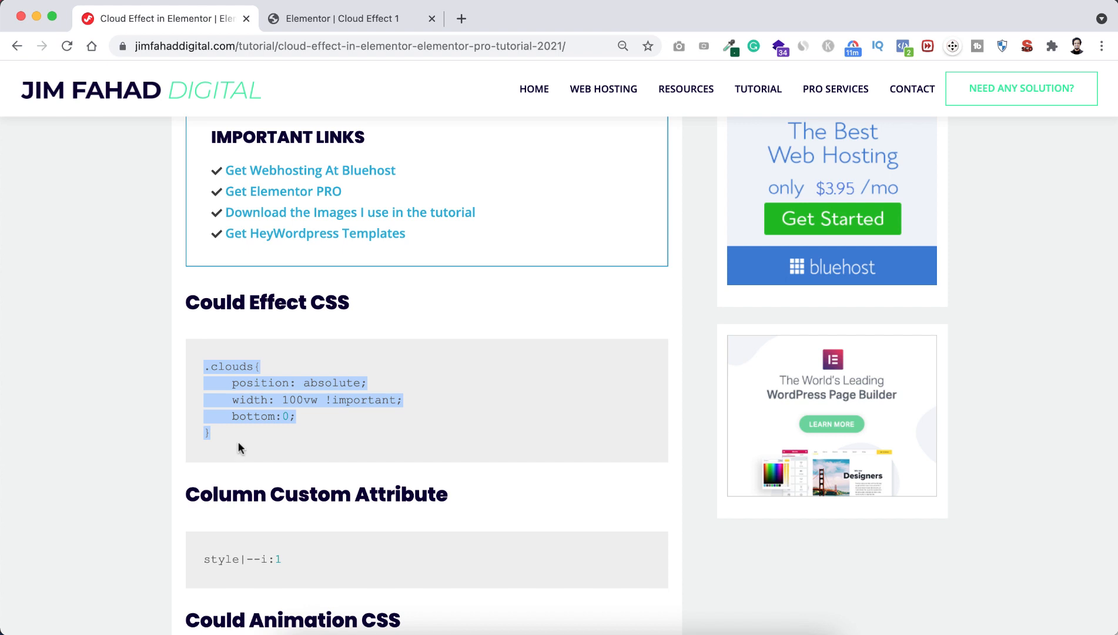
pyautogui.scroll(-5, 238, 448)
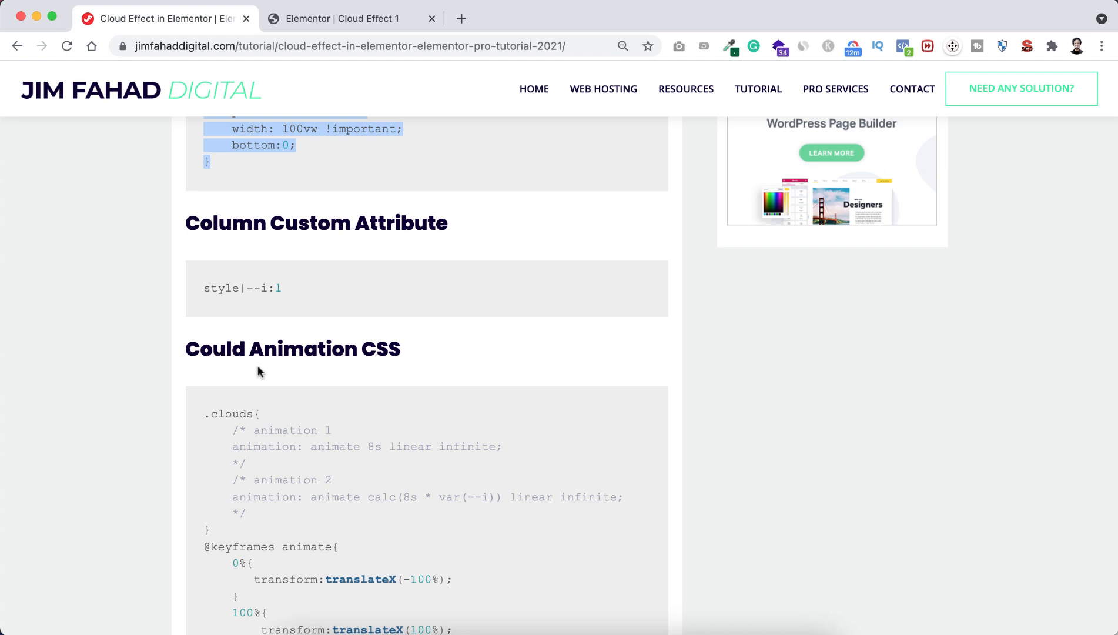
pyautogui.scroll(-2, 259, 371)
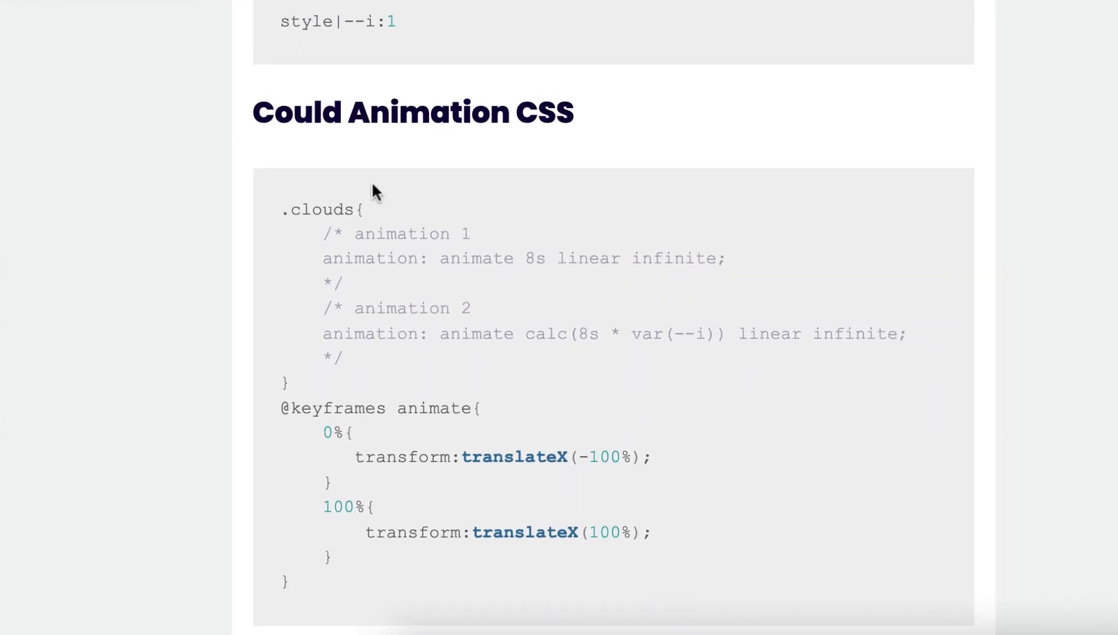
pyautogui.scroll(-1, 424, 282)
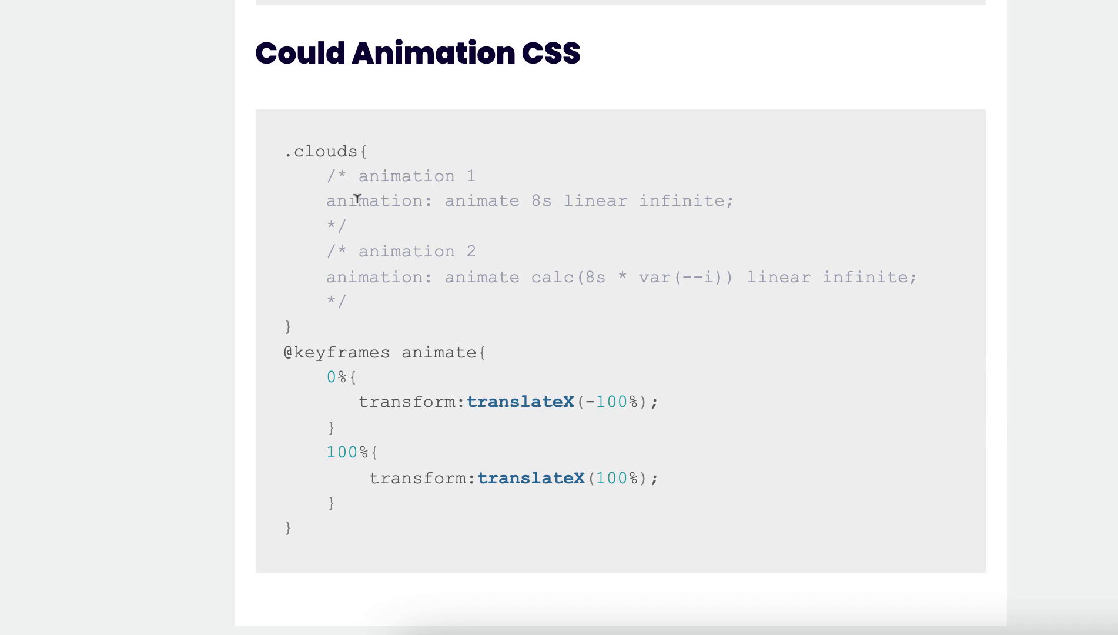
pyautogui.moveTo(326, 196); pyautogui.dragTo(740, 197)
pyautogui.hotkey('ctrl', 'c')
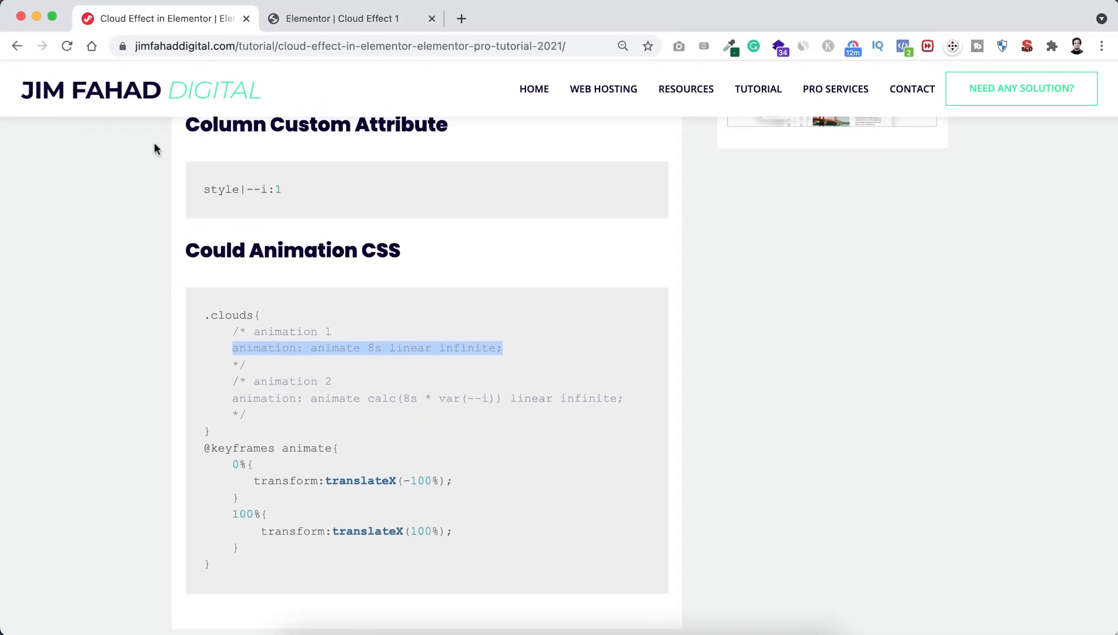
# Add the copied 8s linear infinite animation line below bottom:0 in the inner section's .clouds rule
pyautogui.click(316, 18)
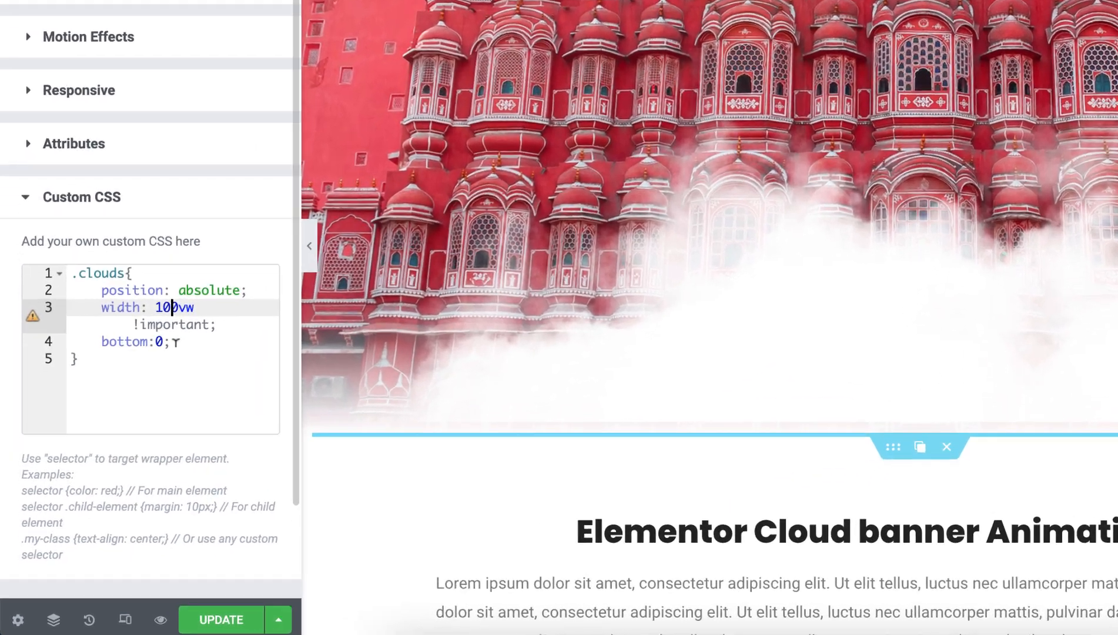
pyautogui.click(127, 418)
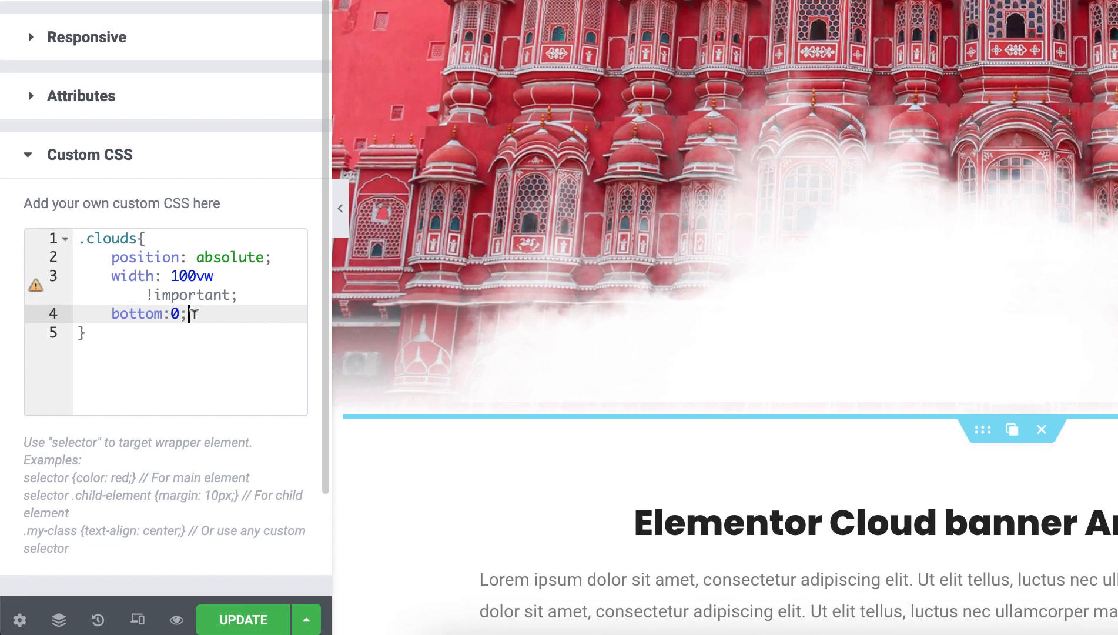
pyautogui.press('Return')
pyautogui.hotkey('ctrl', 'v')
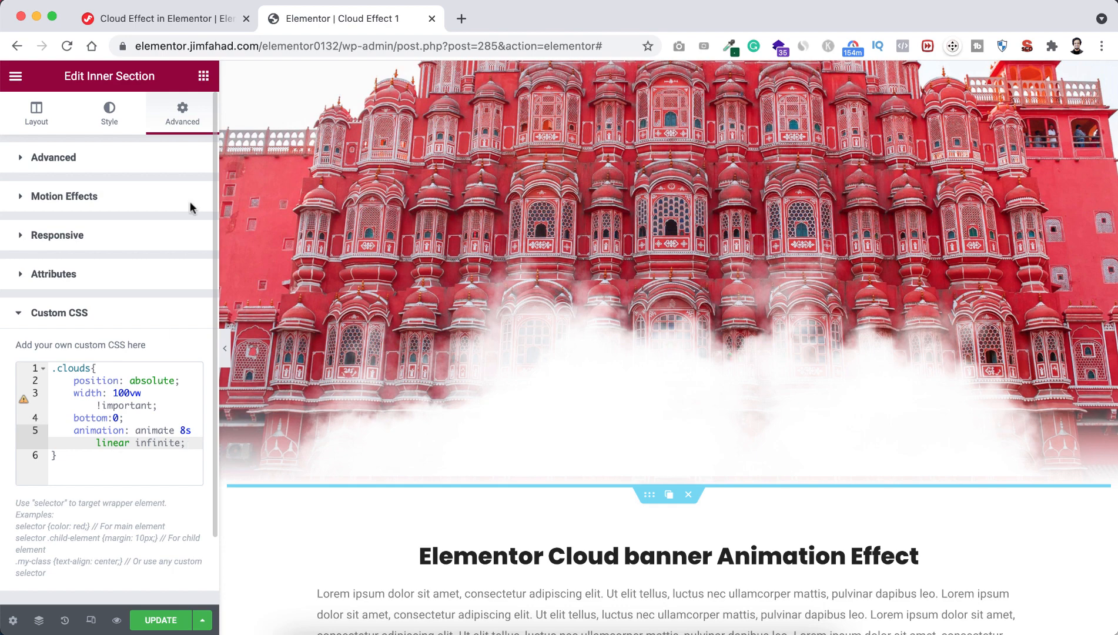
pyautogui.click(186, 19)
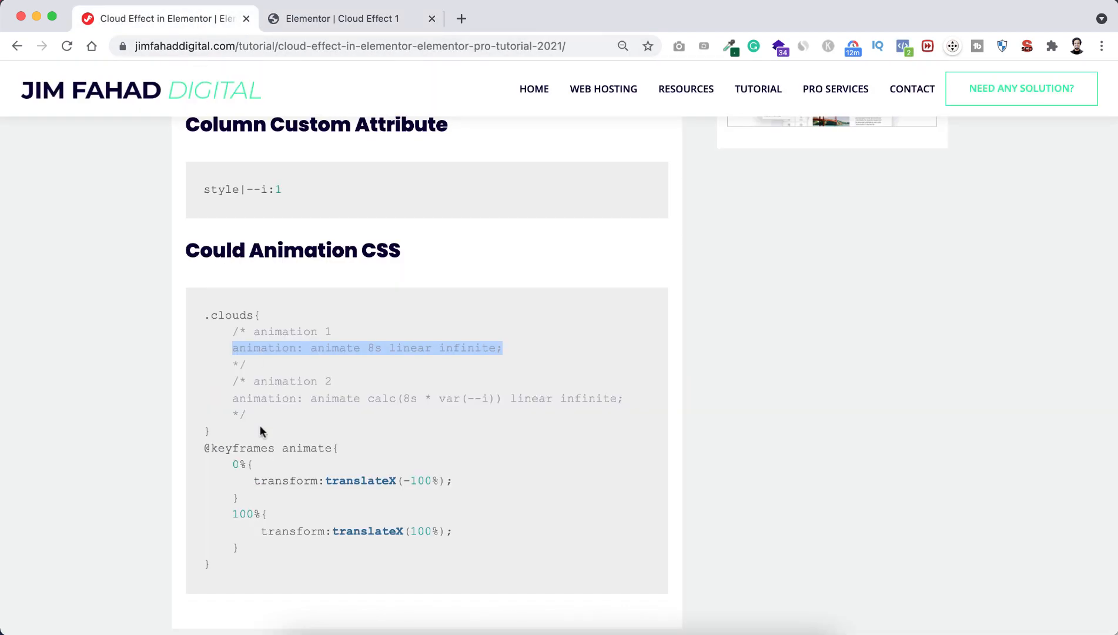
pyautogui.scroll(-3, 260, 431)
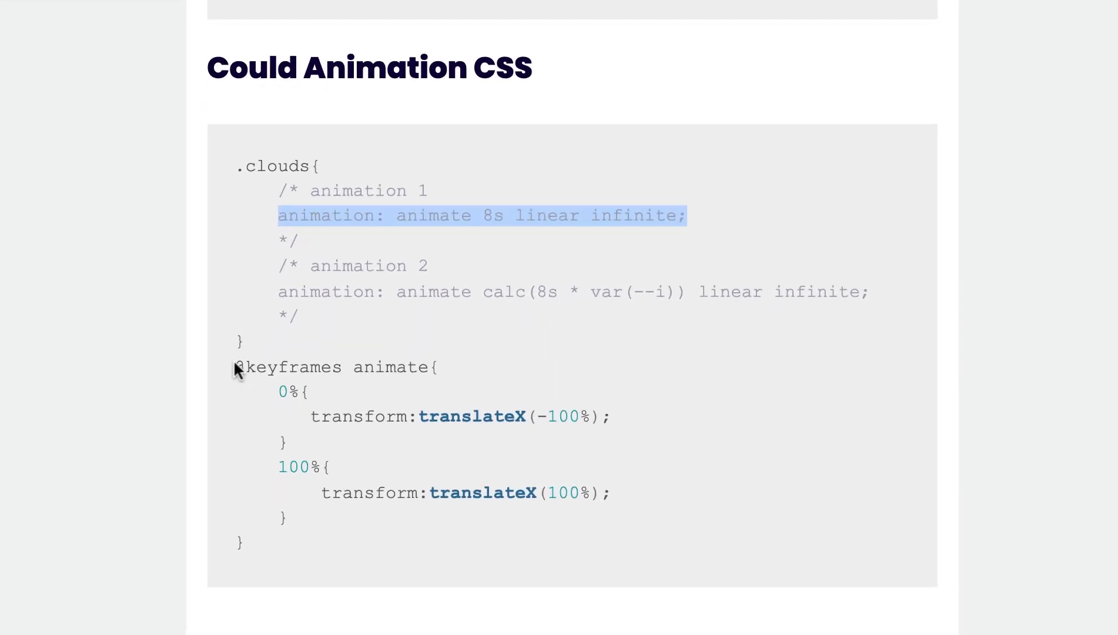
pyautogui.moveTo(236, 363); pyautogui.dragTo(262, 529)
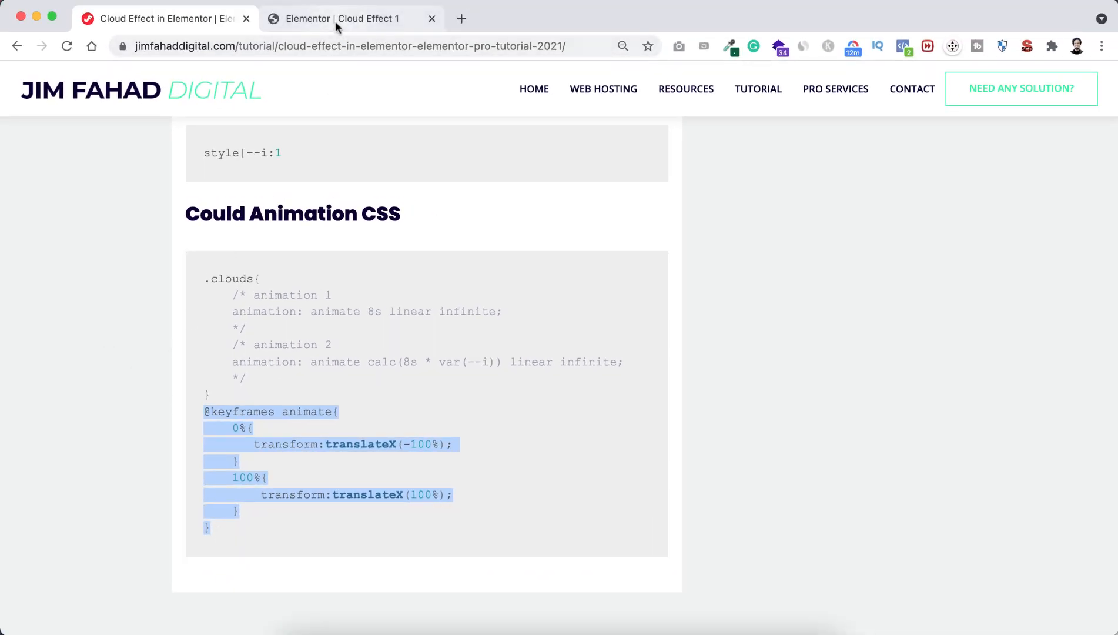
pyautogui.click(336, 20)
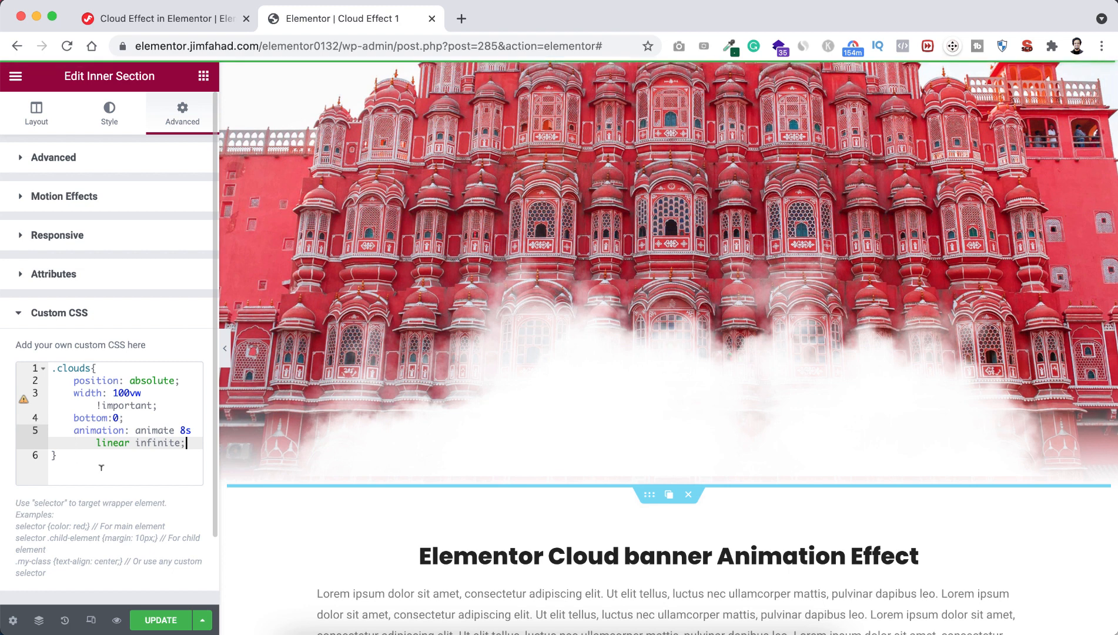
pyautogui.click(61, 451)
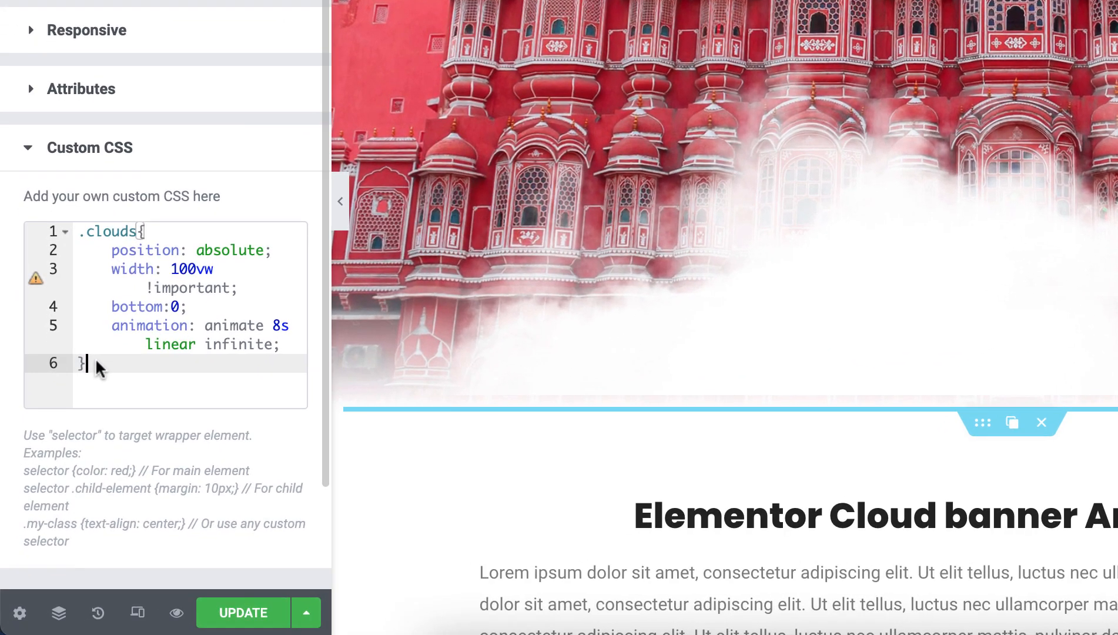
pyautogui.press('Return')
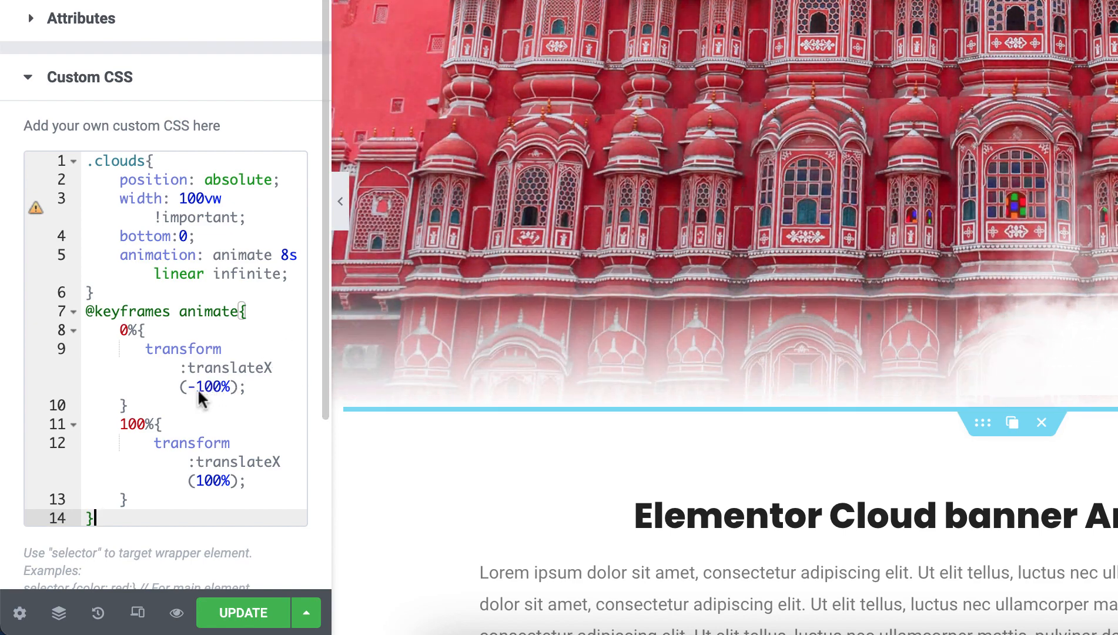
# Try translateX(-50%) in the 0% keyframe and restore it to -100%
pyautogui.click(202, 387)
pyautogui.moveTo(202, 385); pyautogui.dragTo(215, 383)
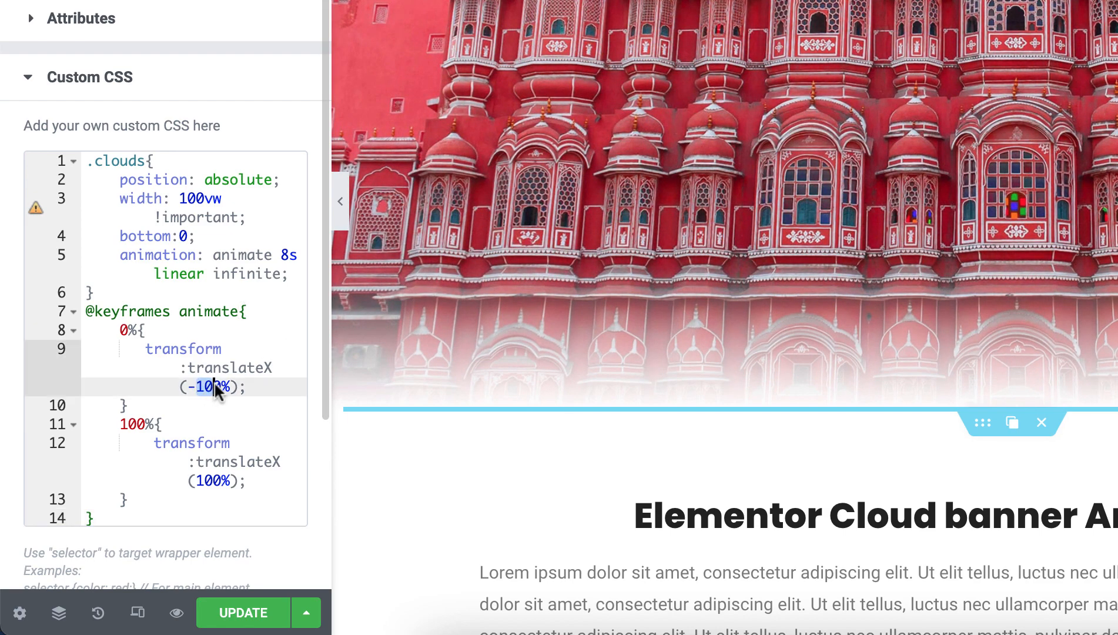
pyautogui.write('50')
pyautogui.press('BackSpace')
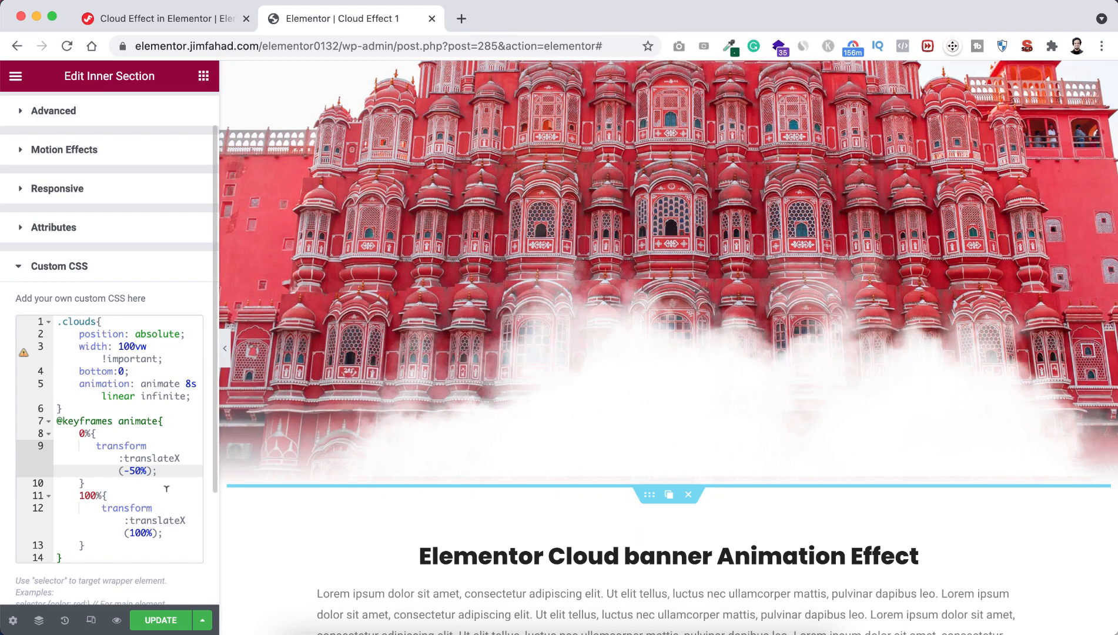
pyautogui.doubleClick(136, 470)
pyautogui.write('10')
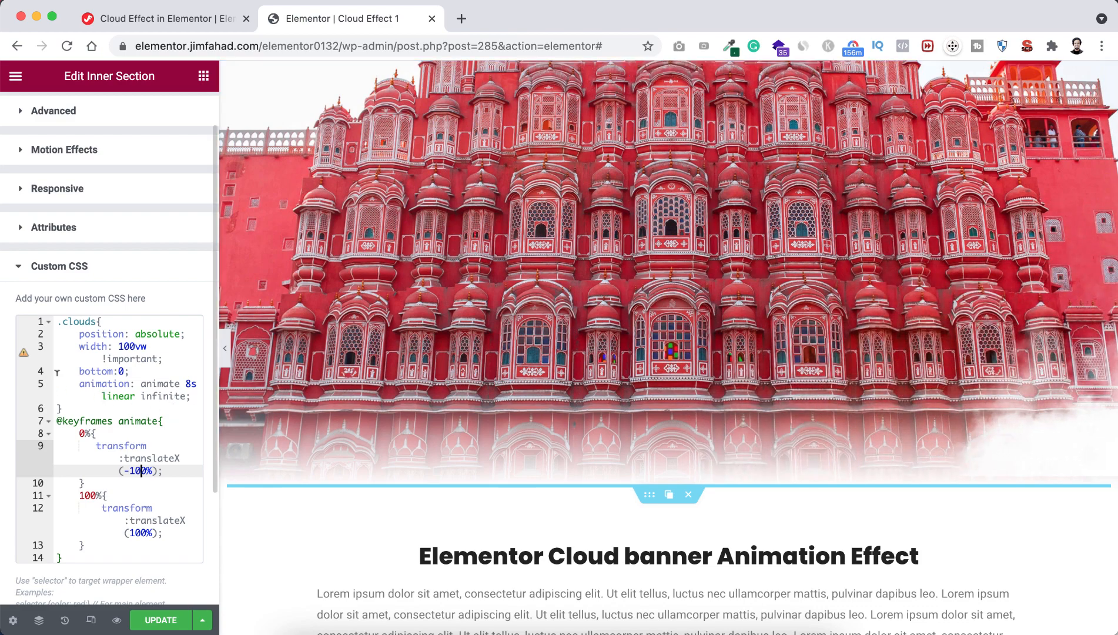
# Delete the animation line from the .clouds rule, undo the deletion to compare the effect, and delete the line again
pyautogui.moveTo(193, 393); pyautogui.dragTo(52, 384)
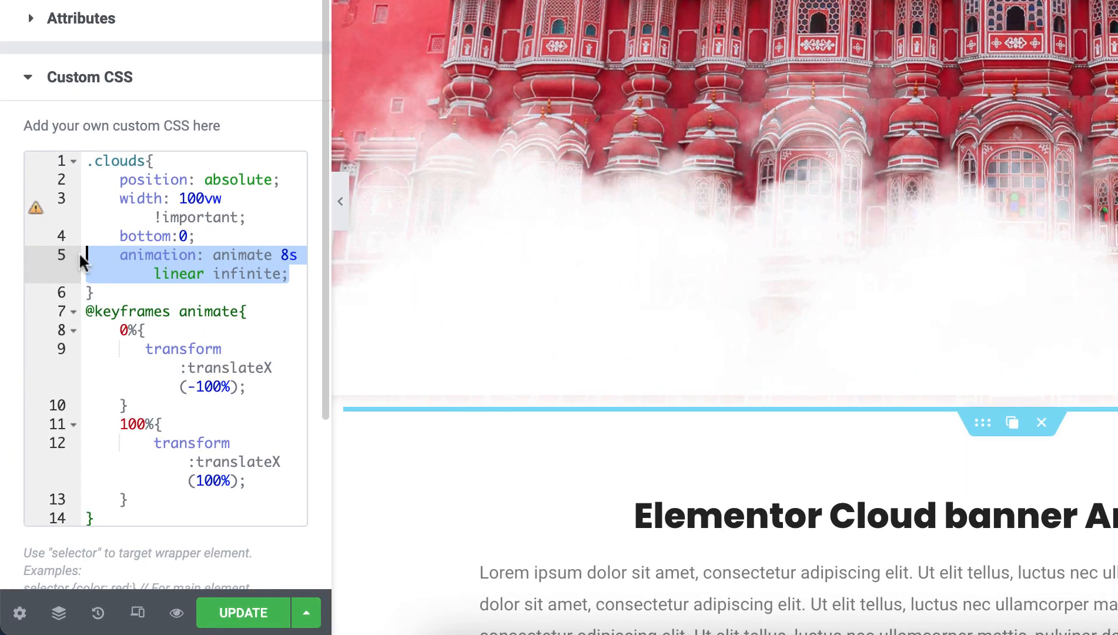
pyautogui.press('BackSpace')
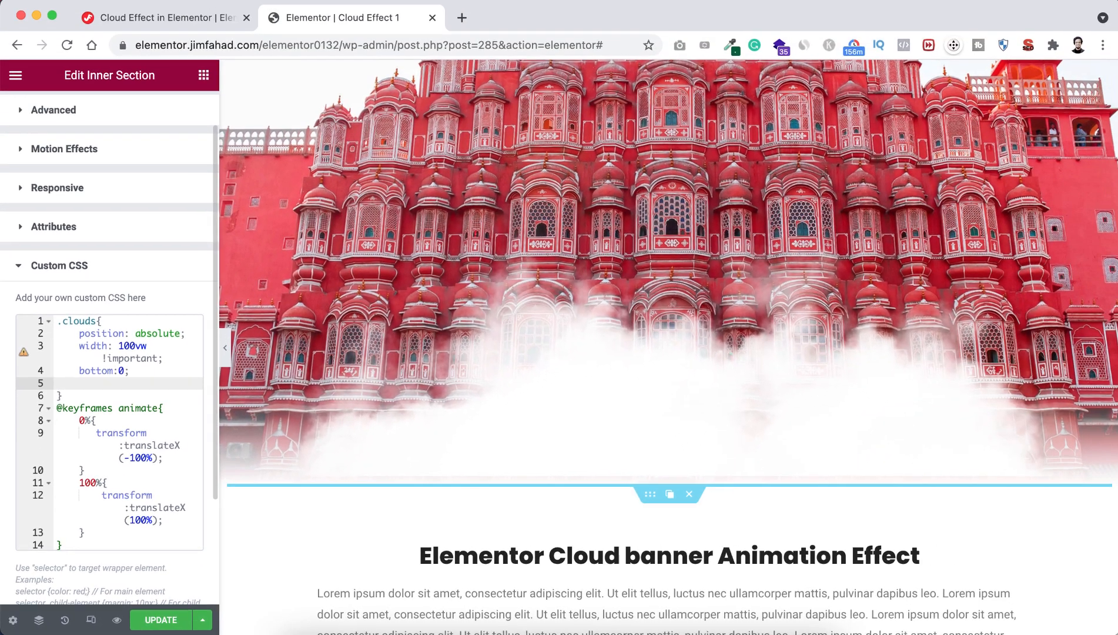
pyautogui.press('super+z')
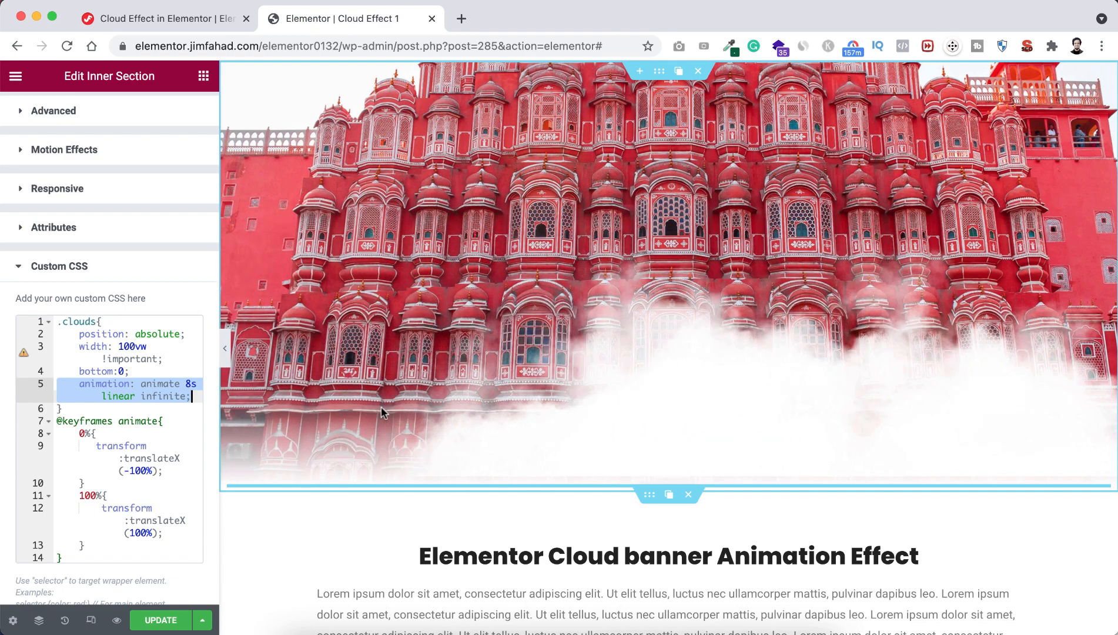
pyautogui.press('BackSpace')
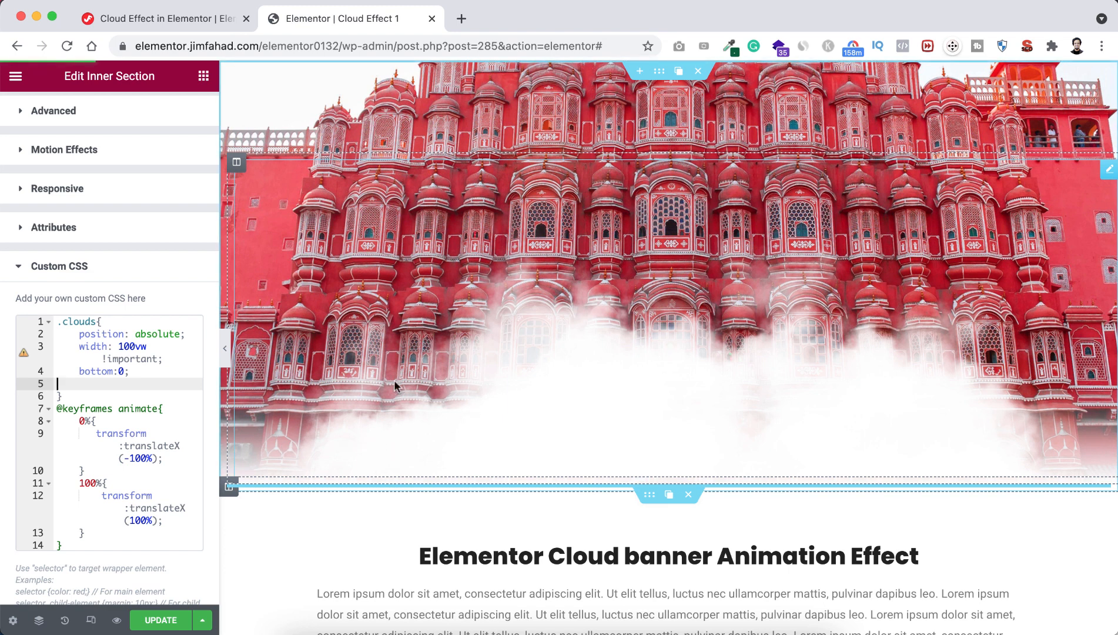
# Open the Navigator and select the inner section to list its cloud columns
pyautogui.click(40, 621)
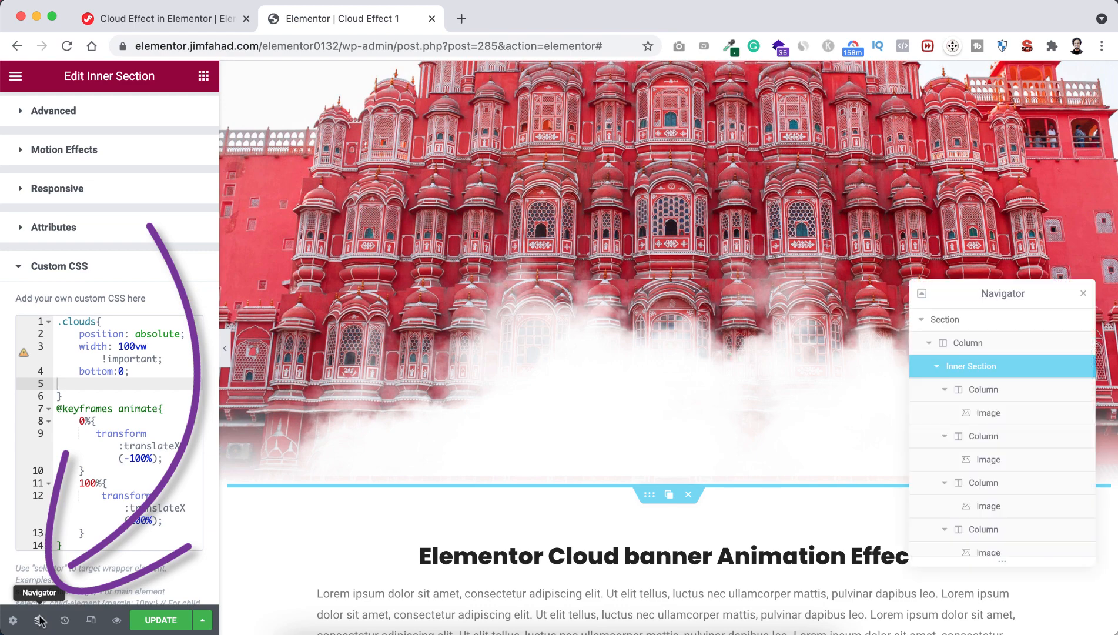
pyautogui.click(981, 320)
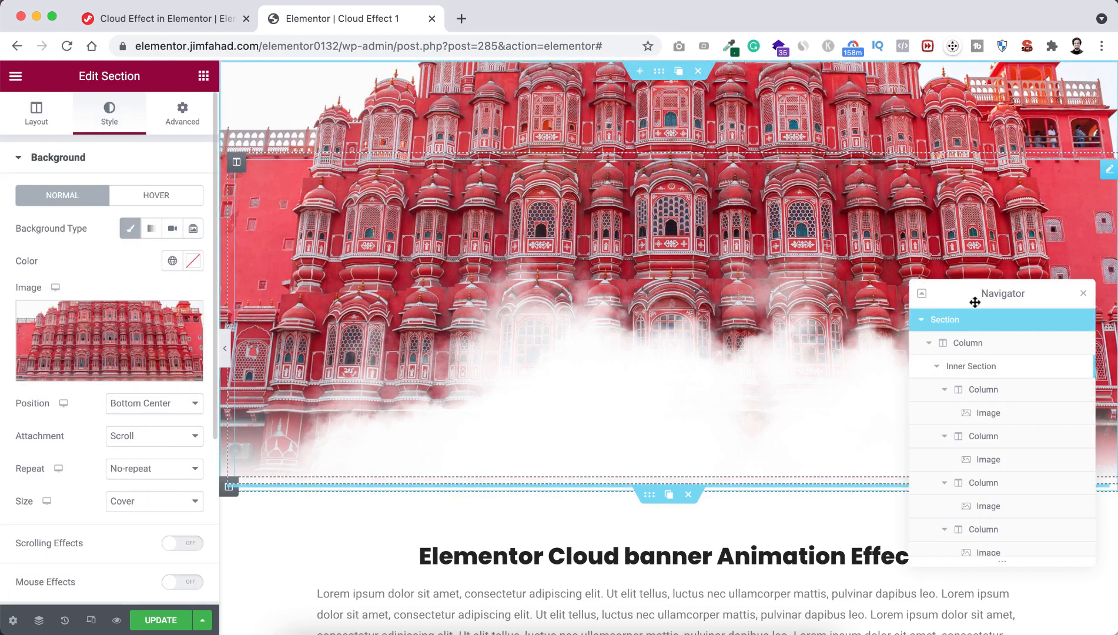
pyautogui.click(988, 350)
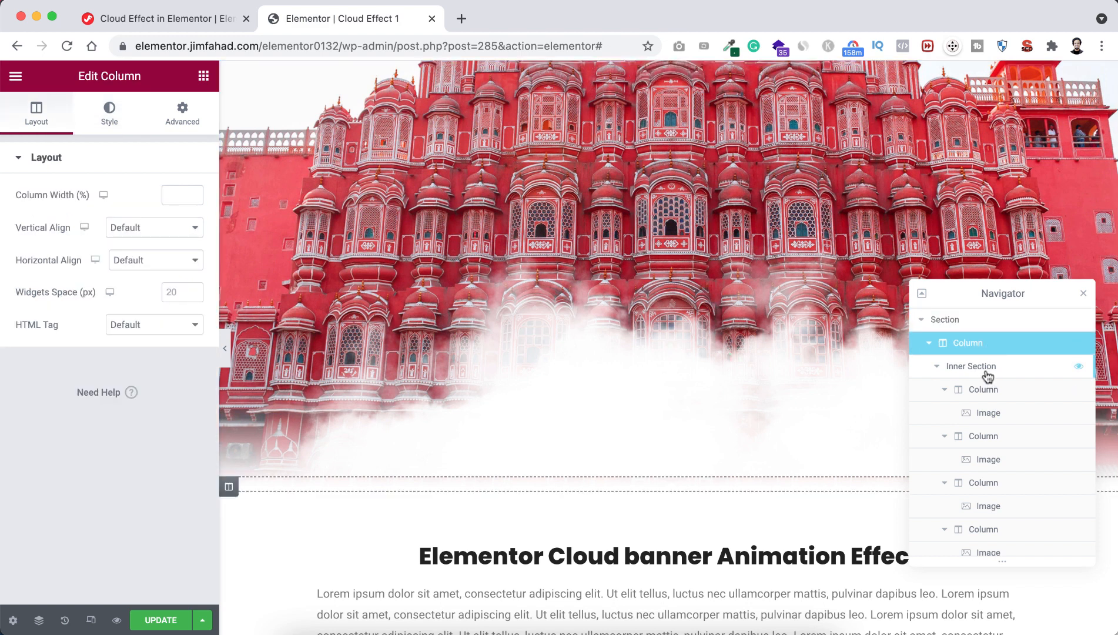
pyautogui.click(990, 373)
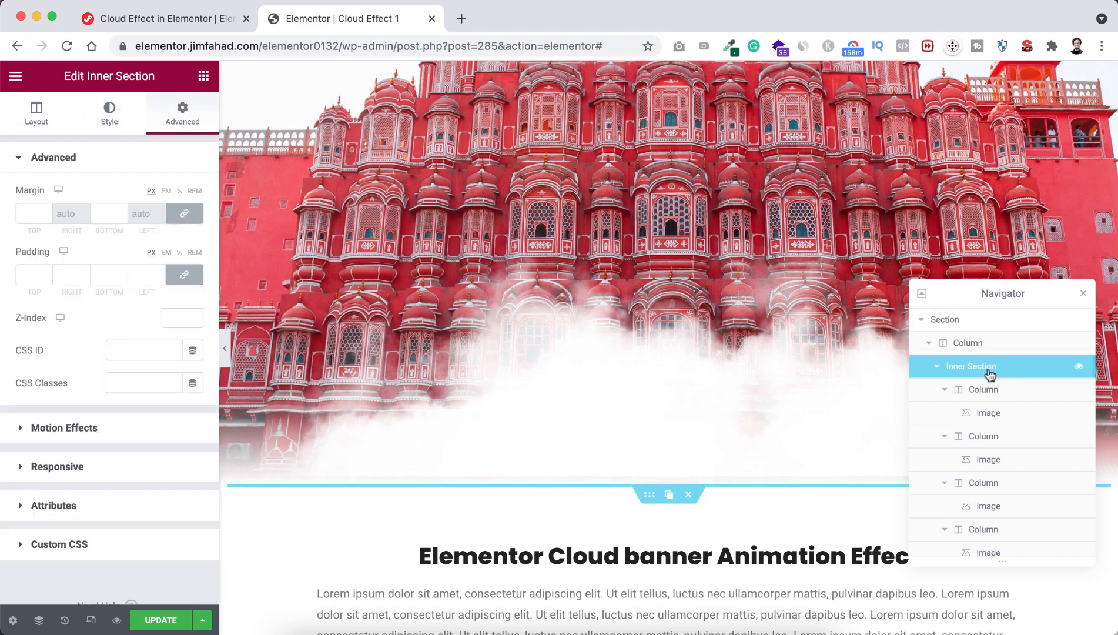
pyautogui.scroll(-2, 1017, 362)
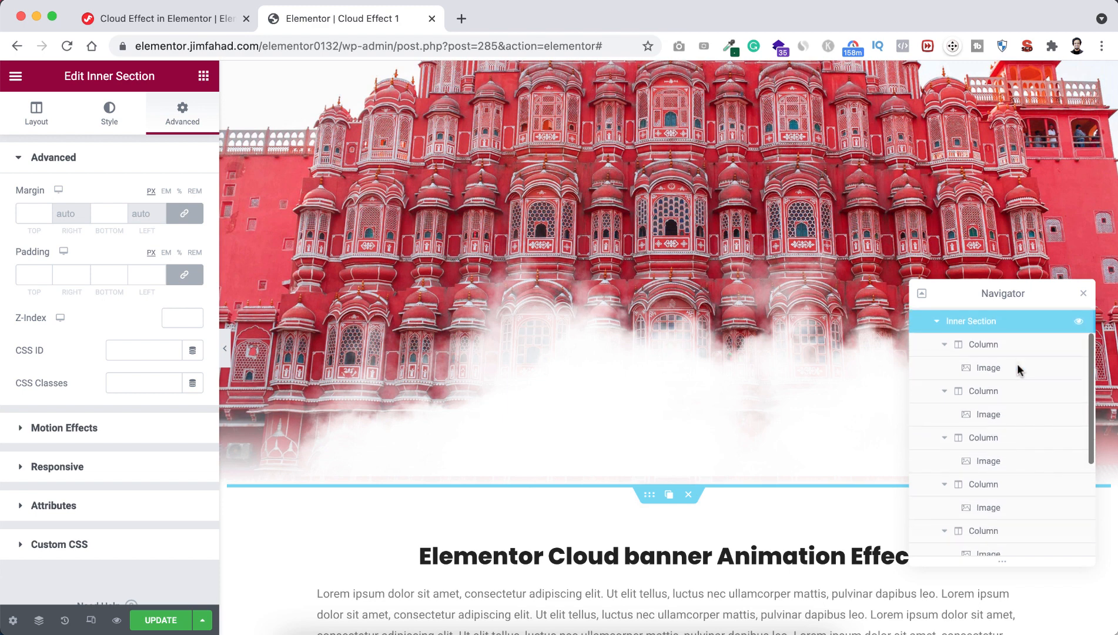
# Copy the column custom attribute style|--i:1 from the tutorial page and add it to the inner section's first cloud column
pyautogui.scroll(-2, 984, 514)
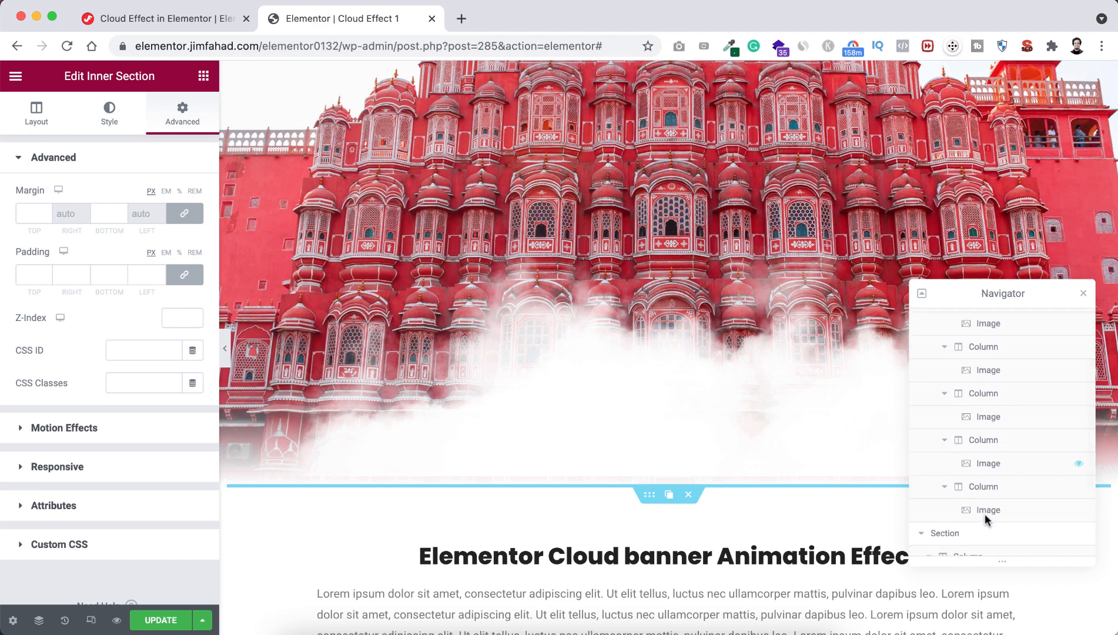
pyautogui.scroll(2, 985, 514)
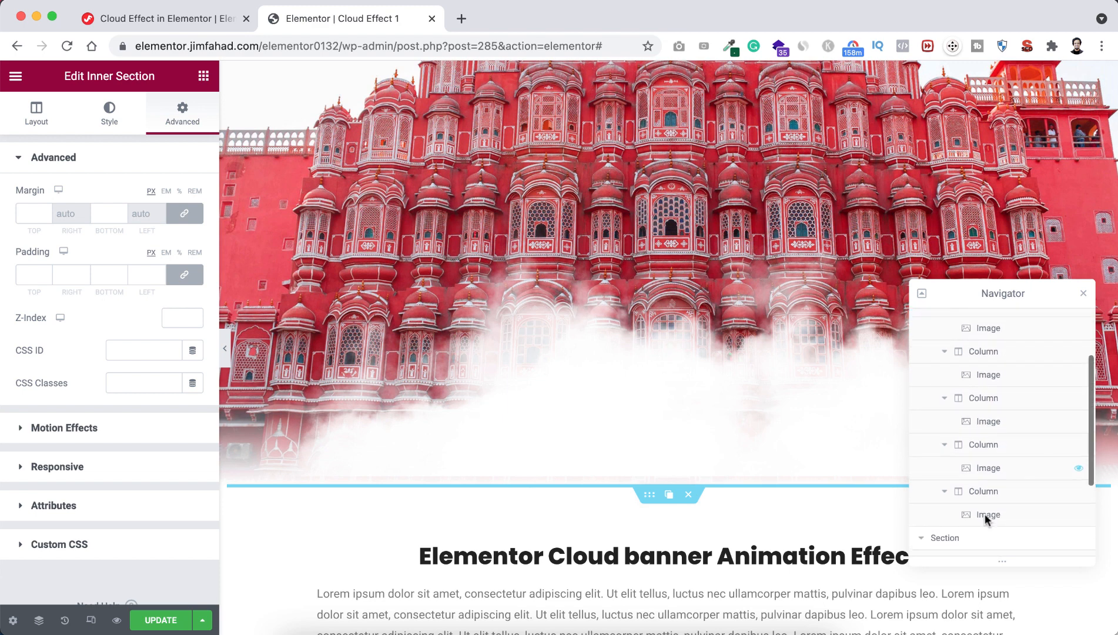
pyautogui.click(993, 379)
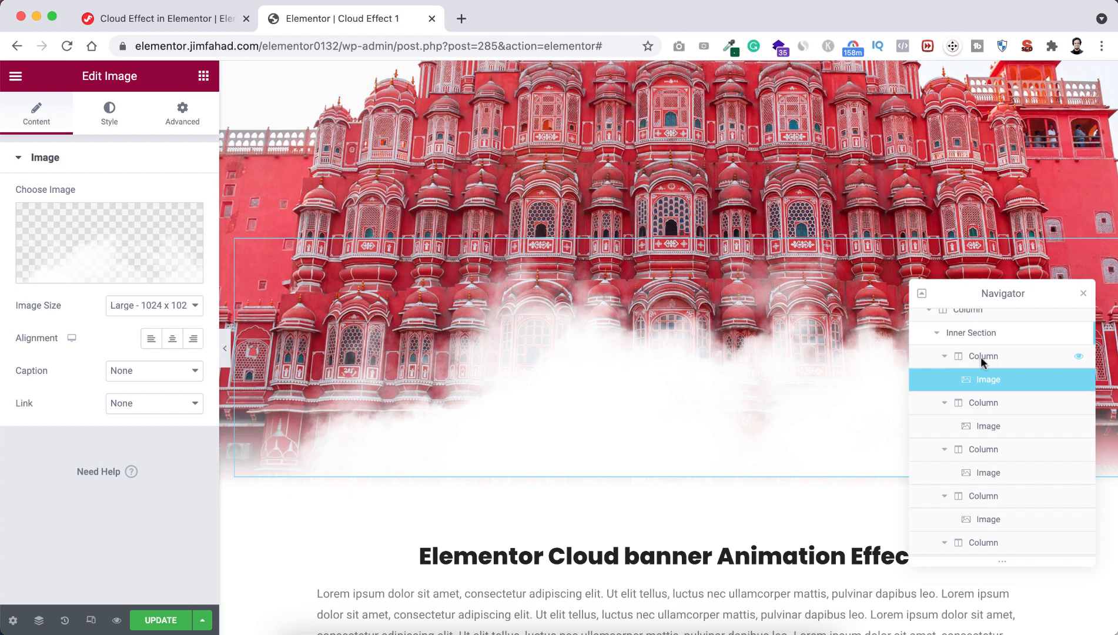
pyautogui.click(981, 356)
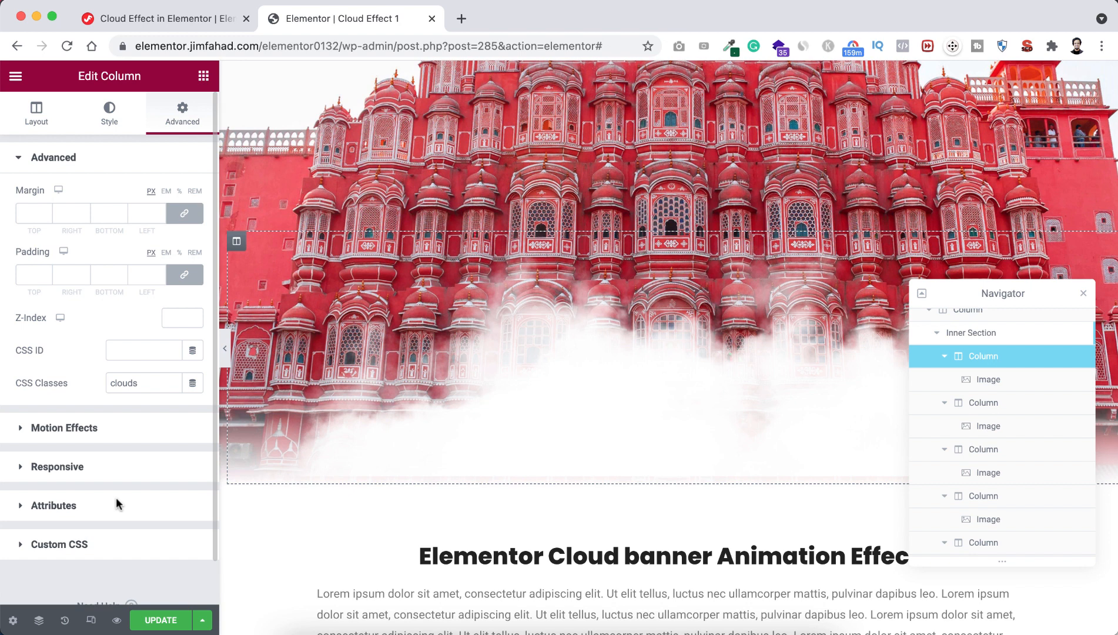
pyautogui.click(87, 504)
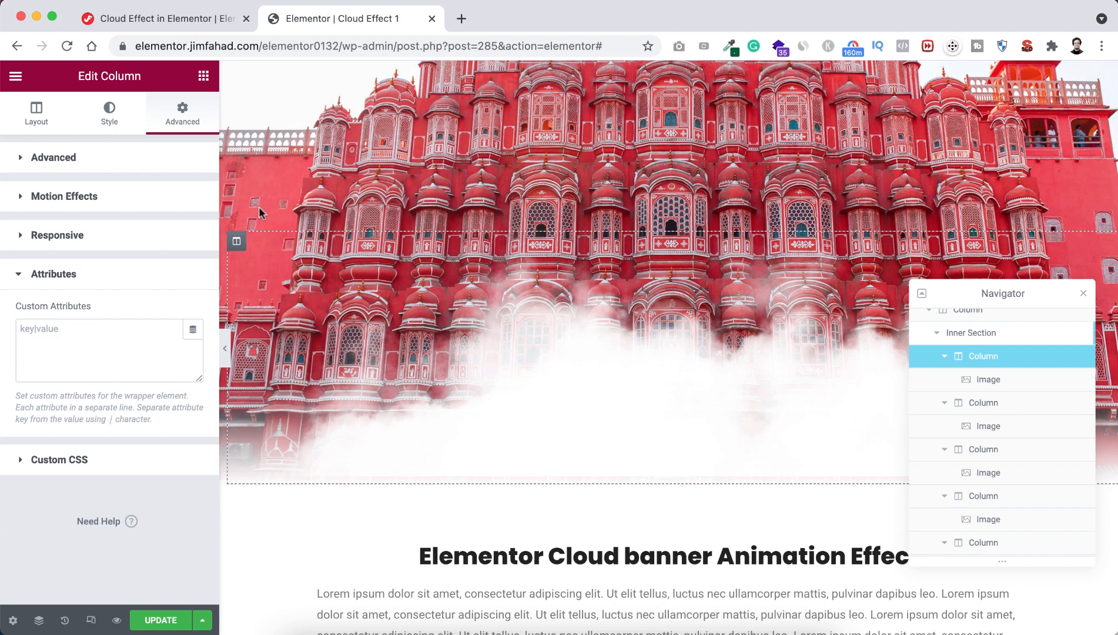
pyautogui.click(203, 23)
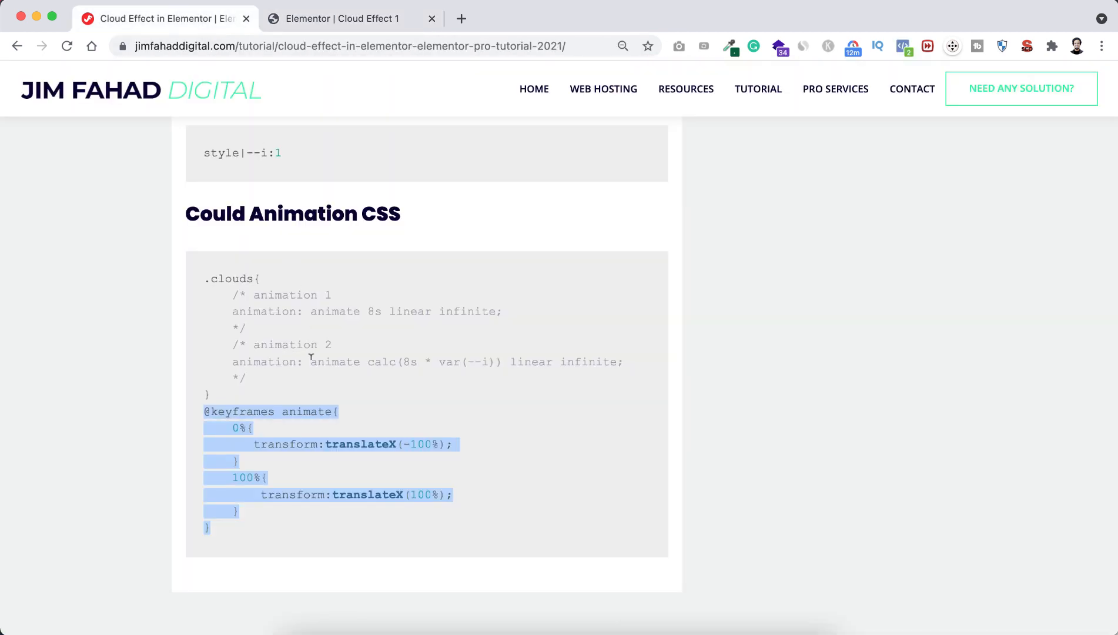
pyautogui.scroll(3, 342, 233)
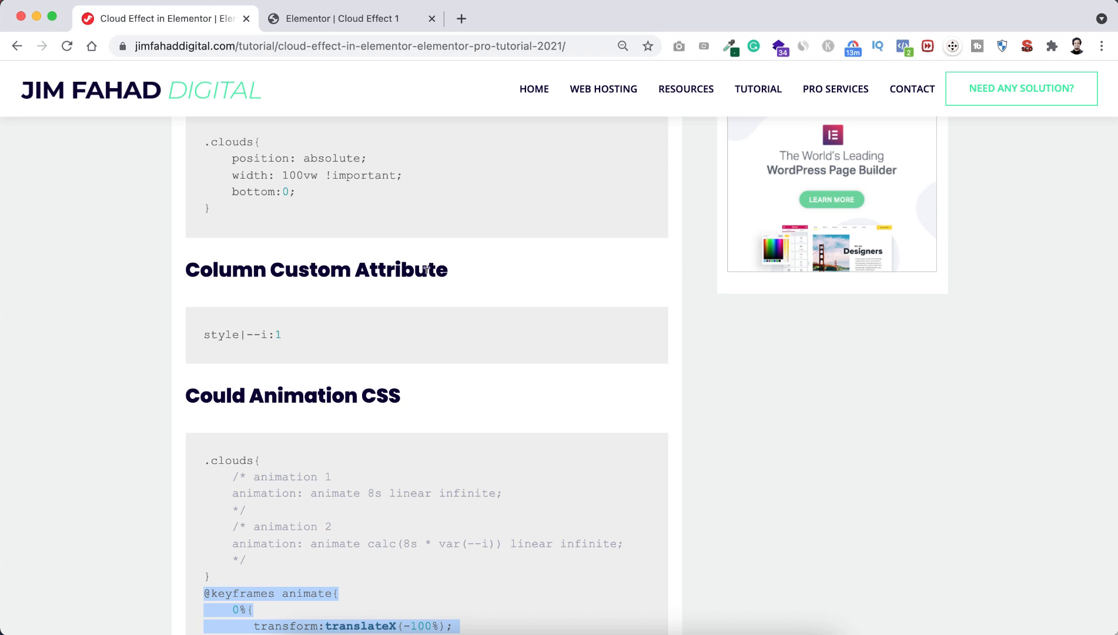
pyautogui.moveTo(204, 333); pyautogui.dragTo(259, 332)
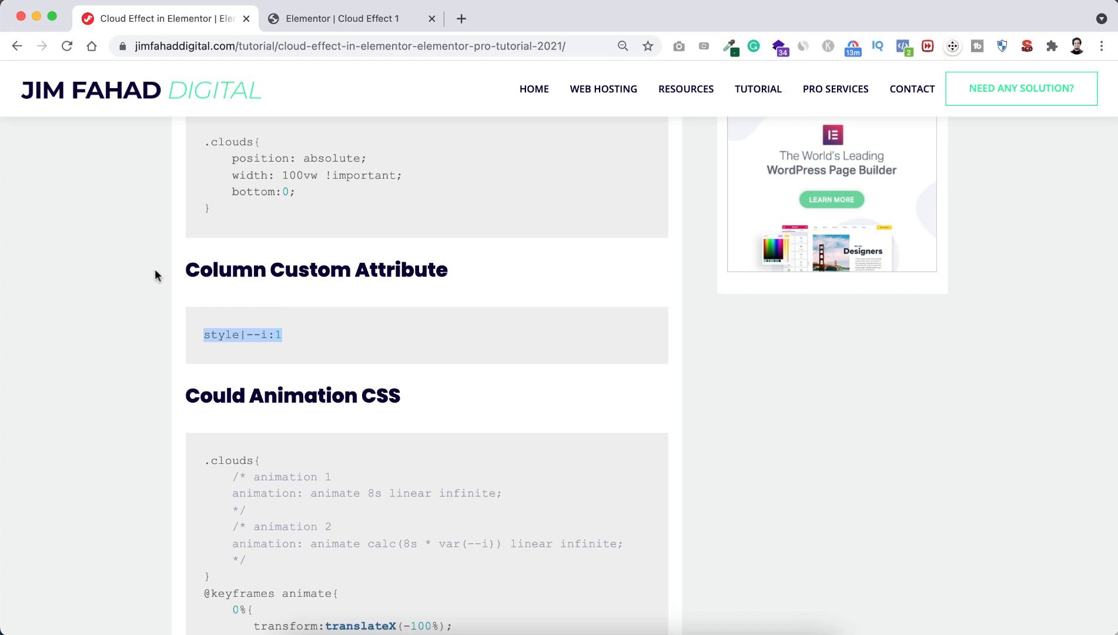
pyautogui.click(351, 21)
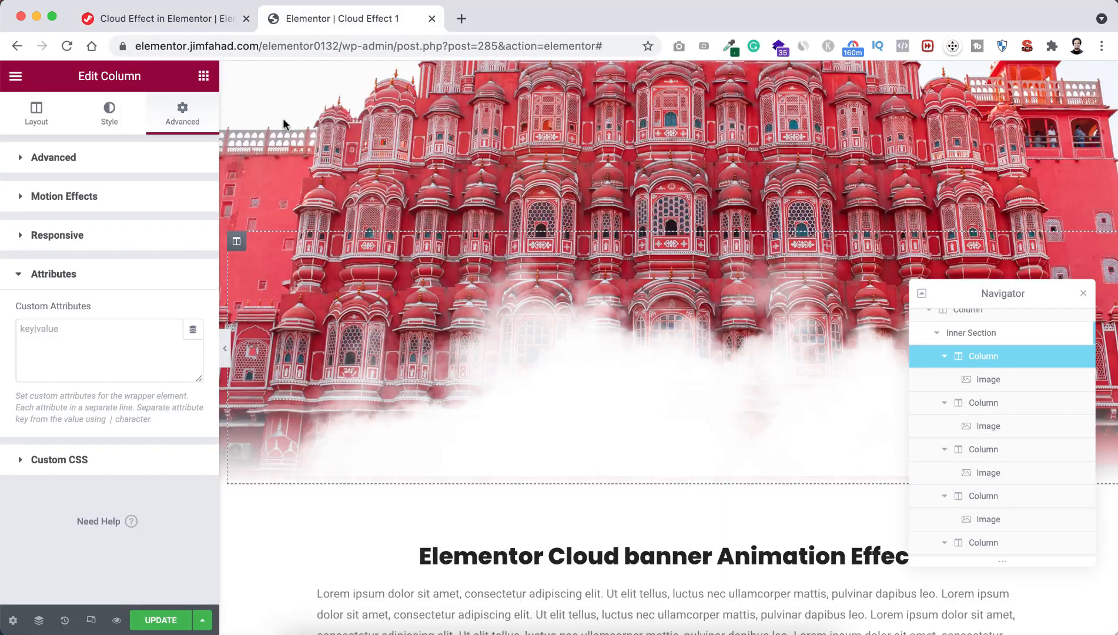
pyautogui.click(61, 329)
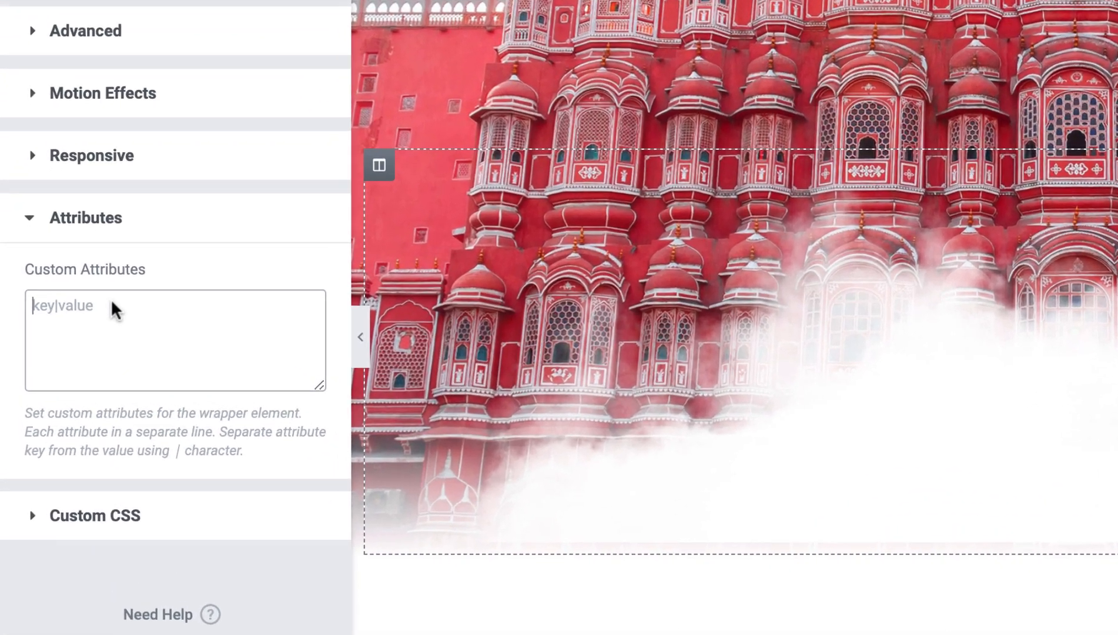
pyautogui.write('style|--i:1')
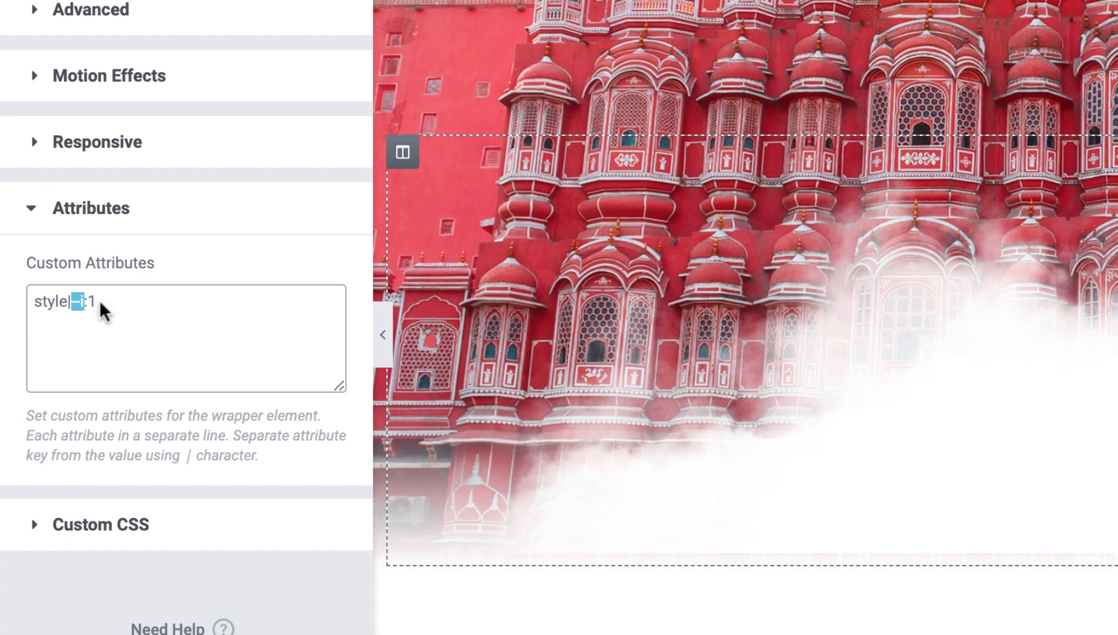
# Copy the first column's custom attribute into the second cloud column and change it to style|--i:2
pyautogui.click(110, 300)
pyautogui.moveTo(110, 300); pyautogui.dragTo(14, 295)
pyautogui.press('super+c')
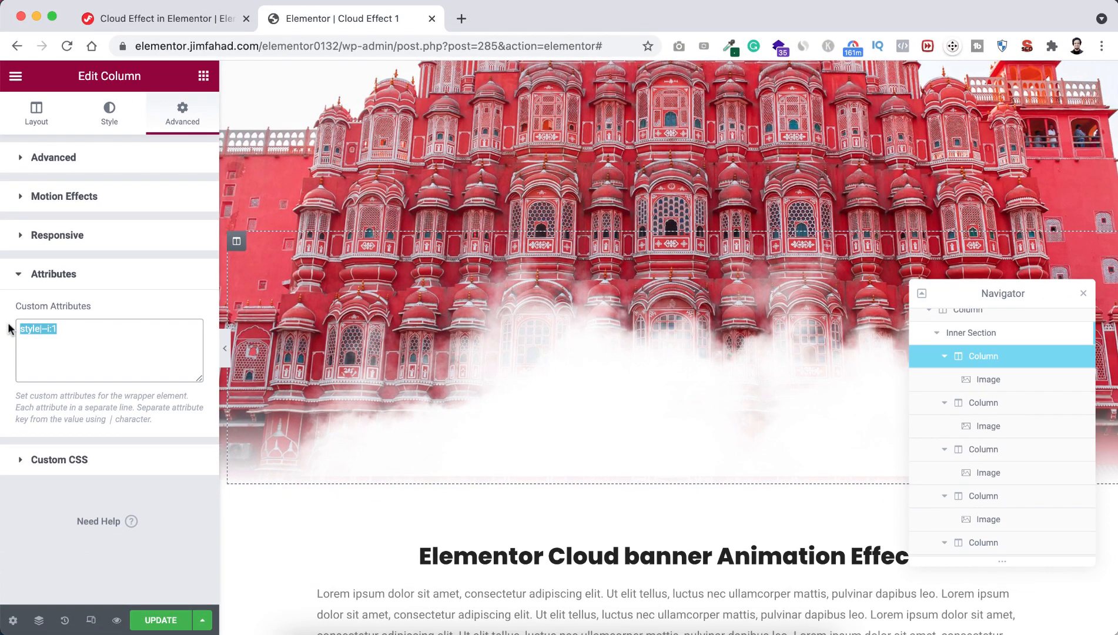
pyautogui.click(980, 402)
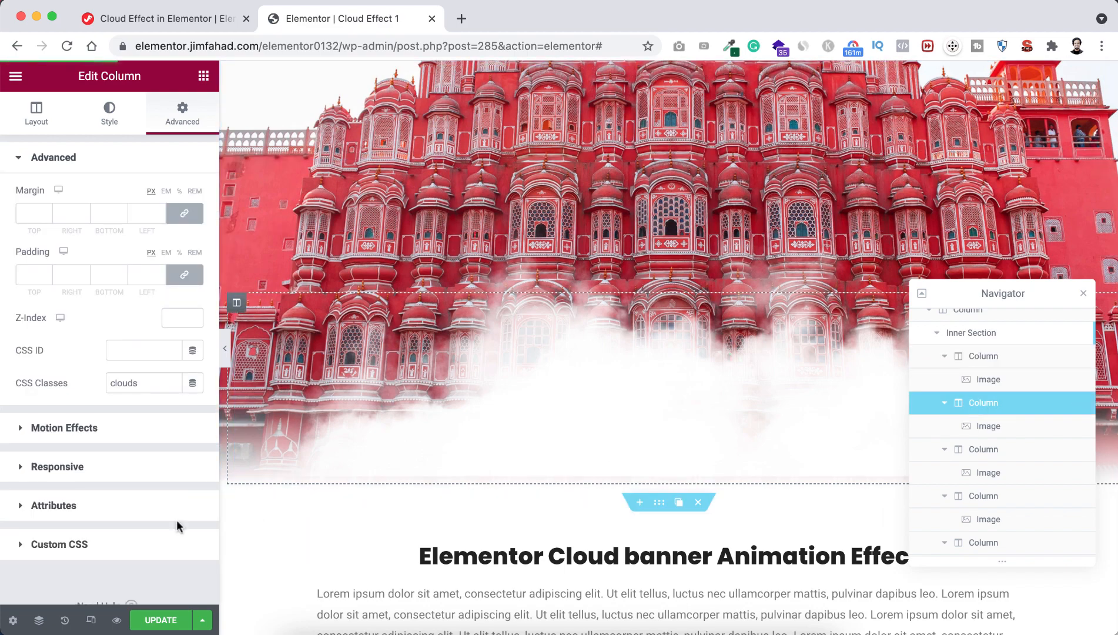
pyautogui.click(117, 504)
pyautogui.click(92, 355)
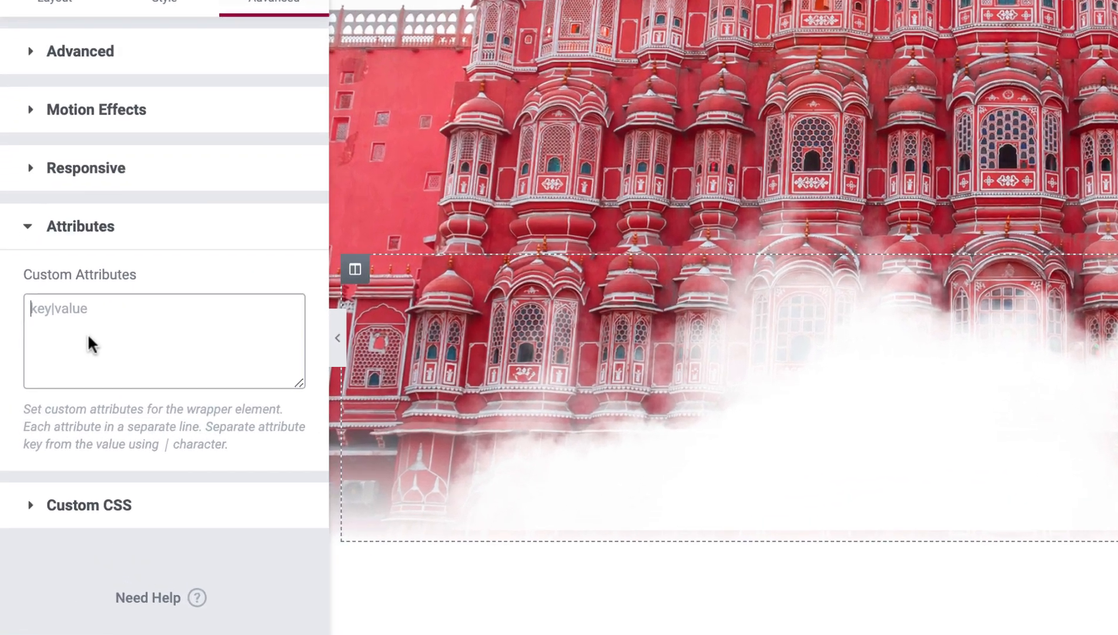
pyautogui.press('super+v')
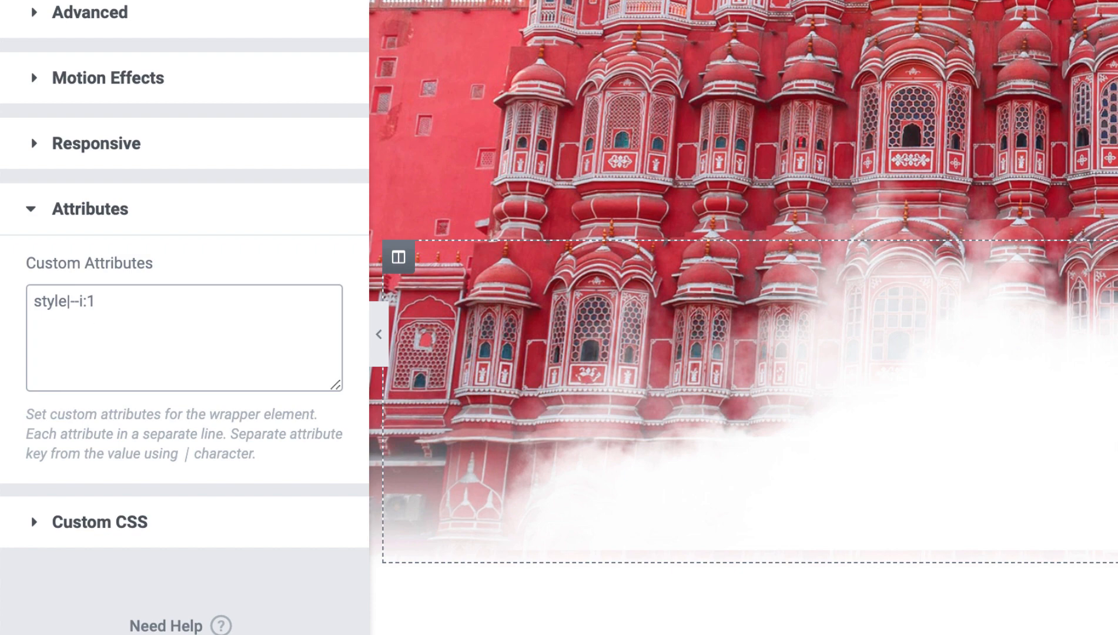
pyautogui.press('BackSpace')
pyautogui.write('2')
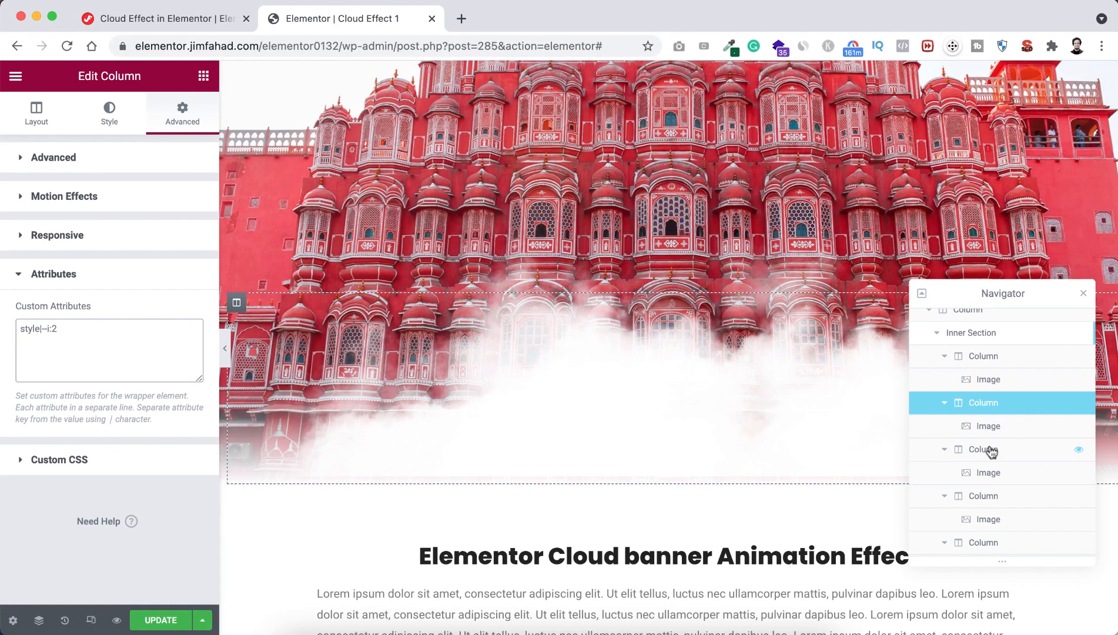
# Add the custom attribute style|--i:3 to the third cloud column
pyautogui.click(993, 449)
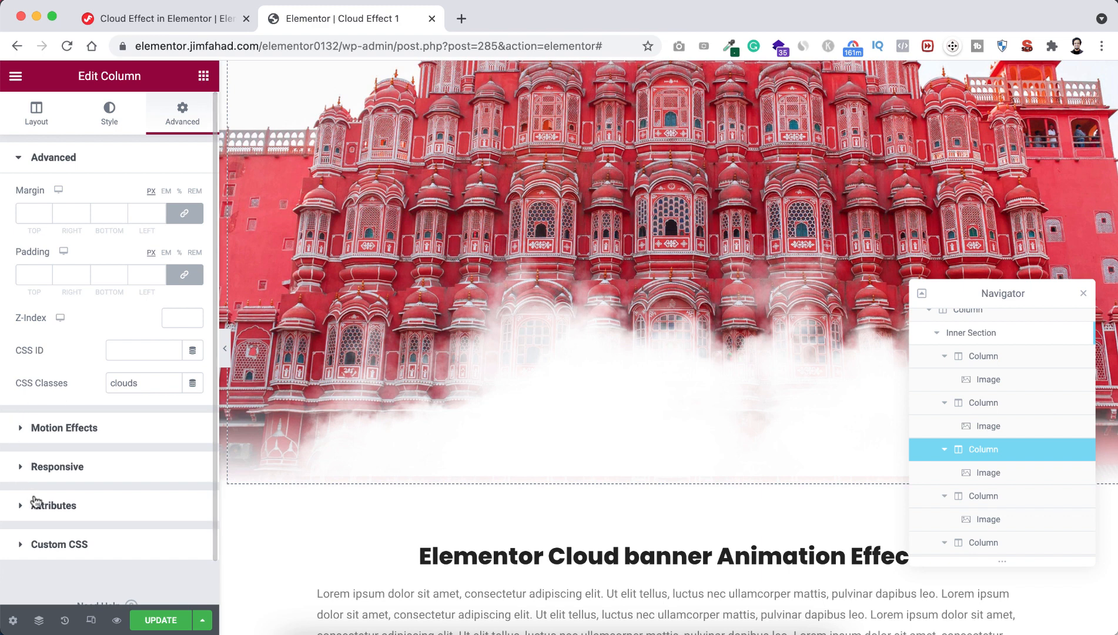
pyautogui.click(67, 509)
pyautogui.click(81, 339)
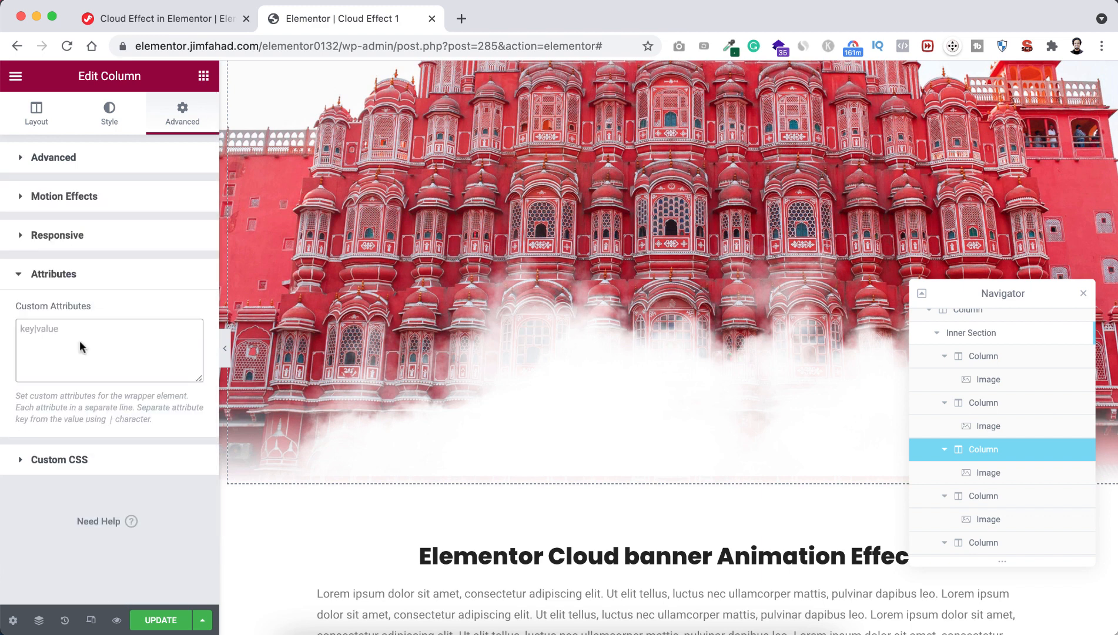
pyautogui.press('super+v')
pyautogui.press('BackSpace')
pyautogui.write('3')
# Give the fourth cloud column the custom attribute style|--i:4
pyautogui.click(990, 496)
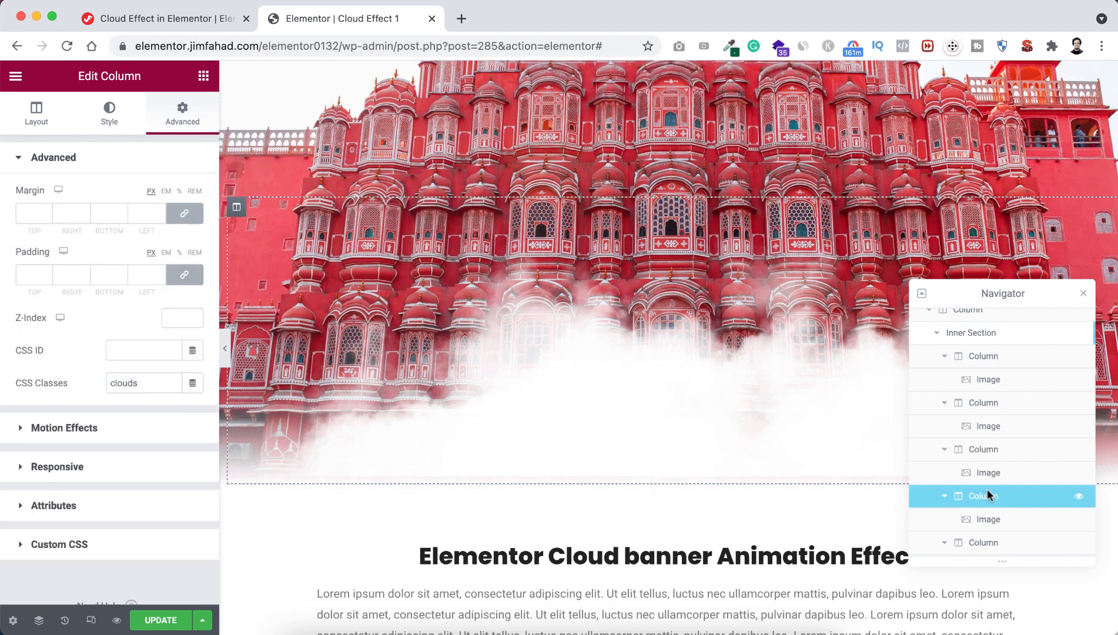
pyautogui.click(70, 507)
pyautogui.click(68, 338)
pyautogui.write('style|--i:1')
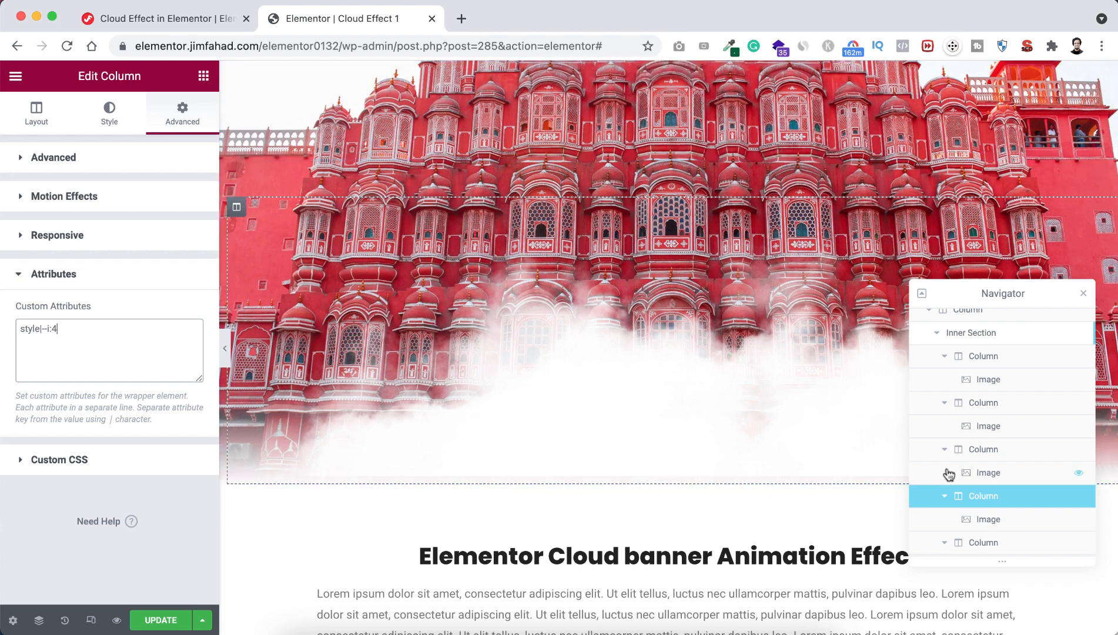
# Set the fifth cloud column's custom attribute to style|--i:5
pyautogui.scroll(-2, 949, 469)
pyautogui.click(993, 477)
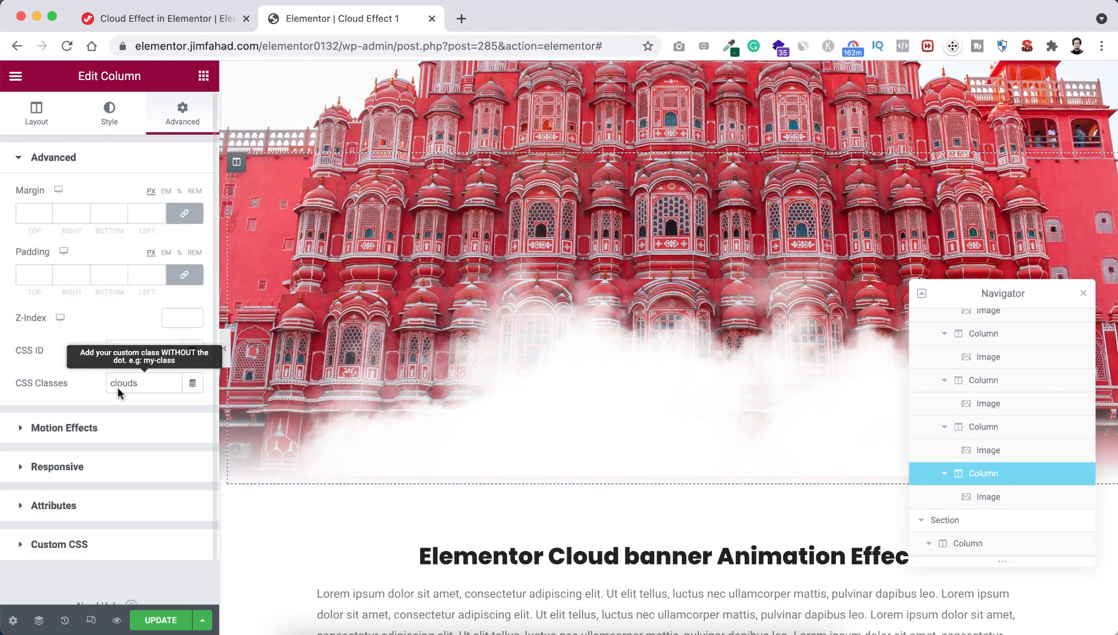
pyautogui.click(93, 460)
pyautogui.click(85, 354)
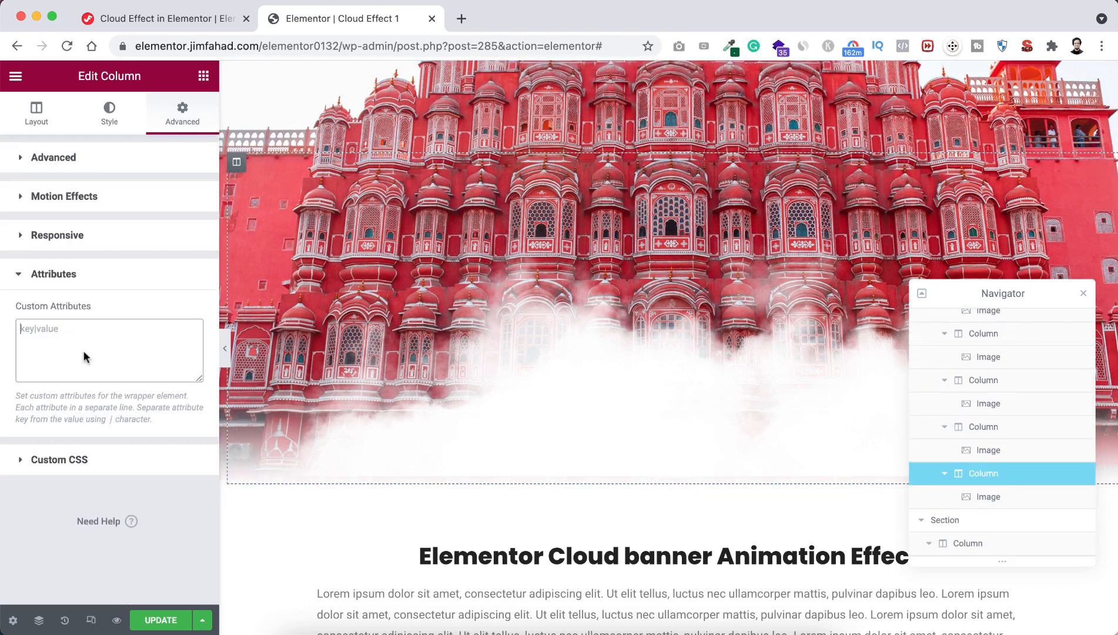
pyautogui.write('style|--i:1')
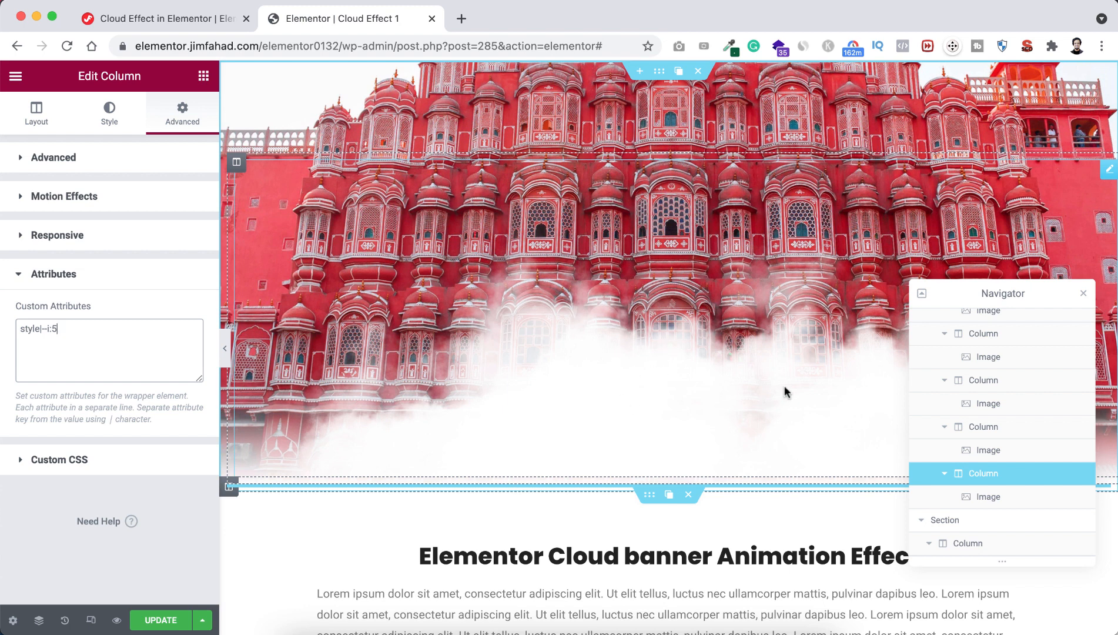
# Copy the animation 2 line, animate calc(8s * var(--i)) linear infinite, from the tutorial page into the .clouds rule of the inner section's custom CSS
pyautogui.scroll(-1, 976, 370)
pyautogui.scroll(3, 977, 369)
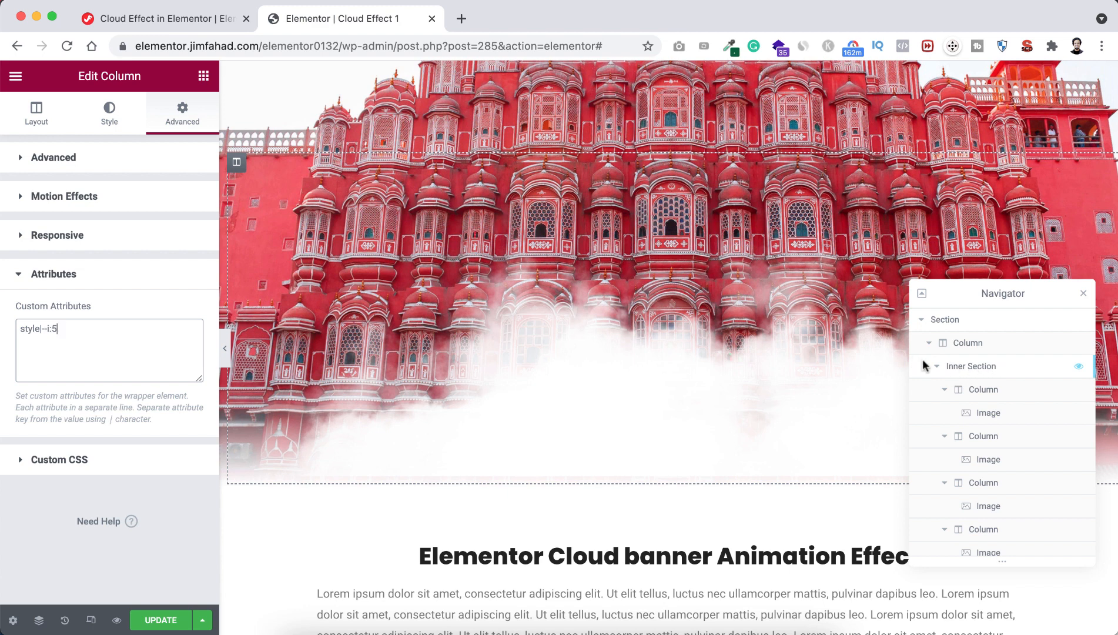
pyautogui.click(968, 368)
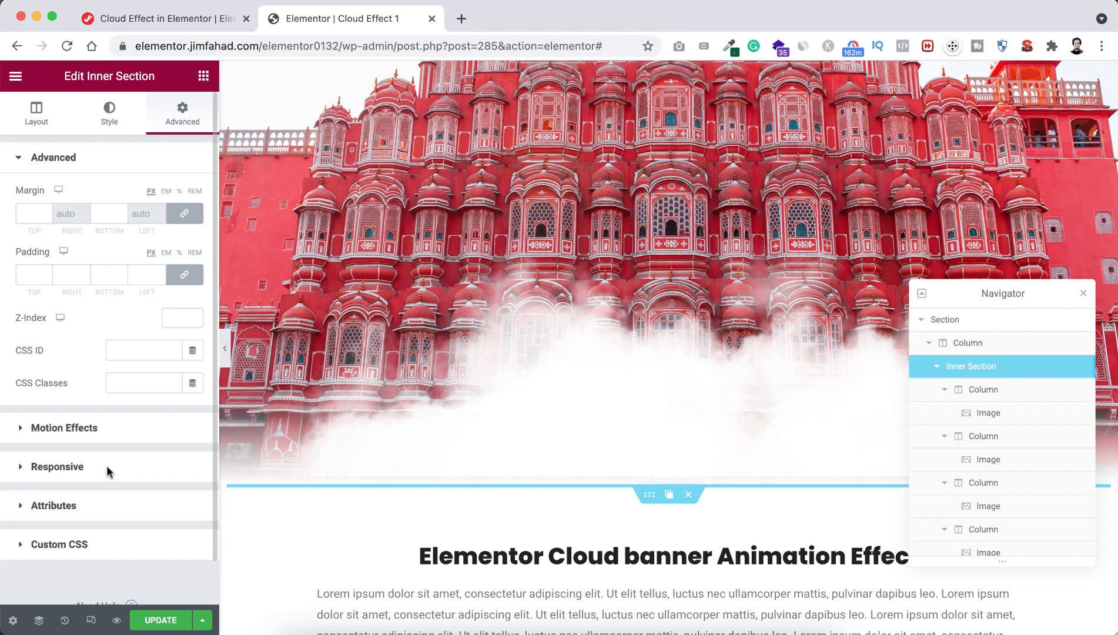
pyautogui.scroll(-2, 88, 497)
pyautogui.click(78, 497)
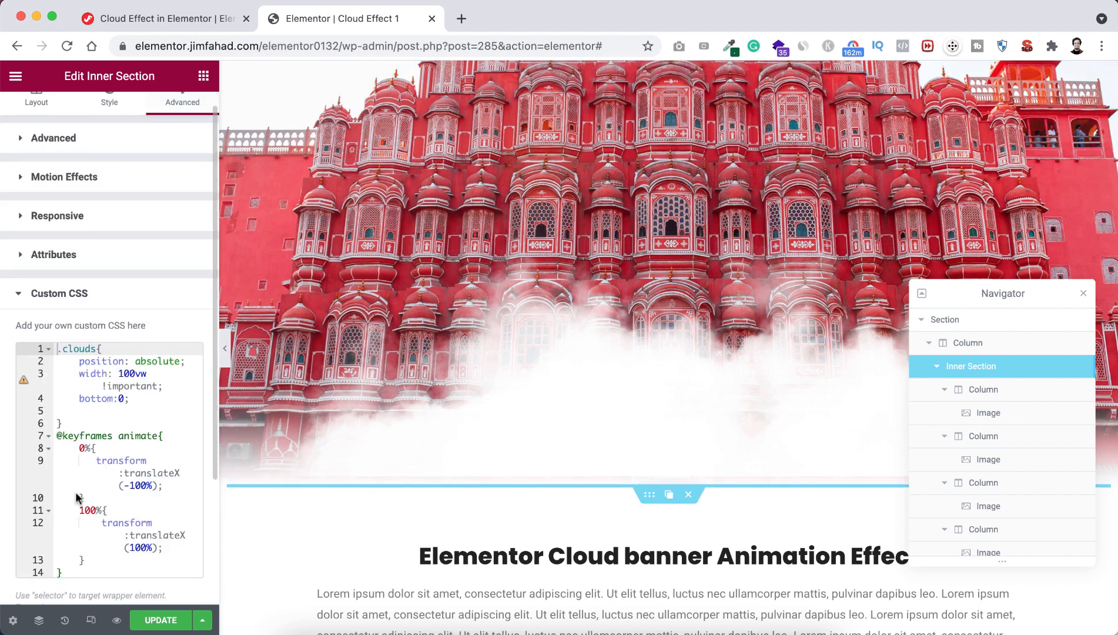
pyautogui.scroll(-1, 78, 497)
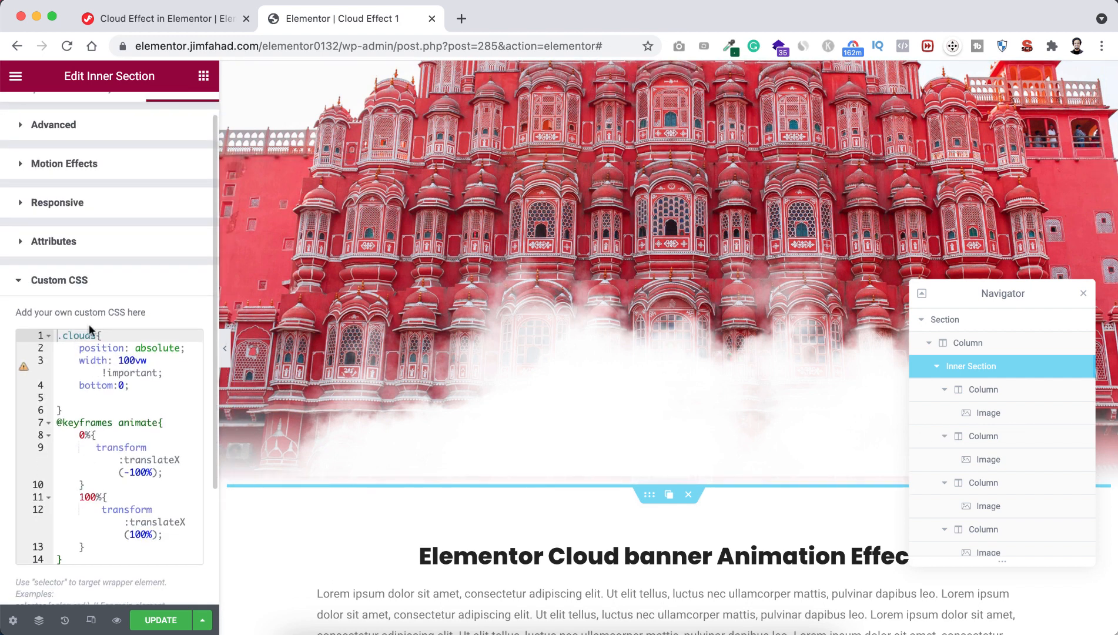
pyautogui.click(84, 397)
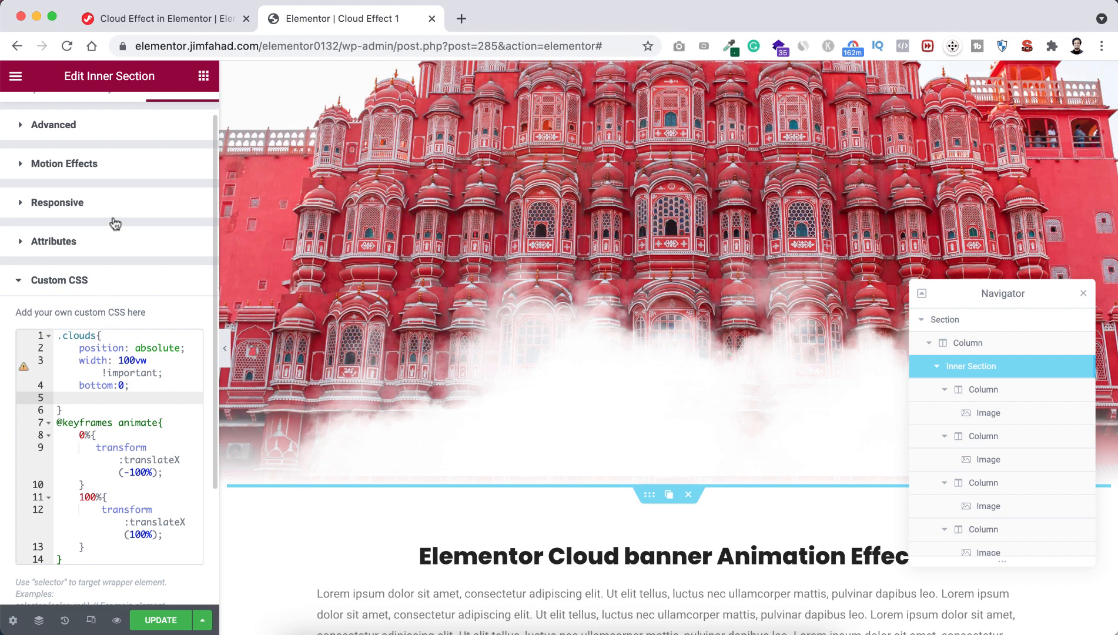
pyautogui.click(189, 17)
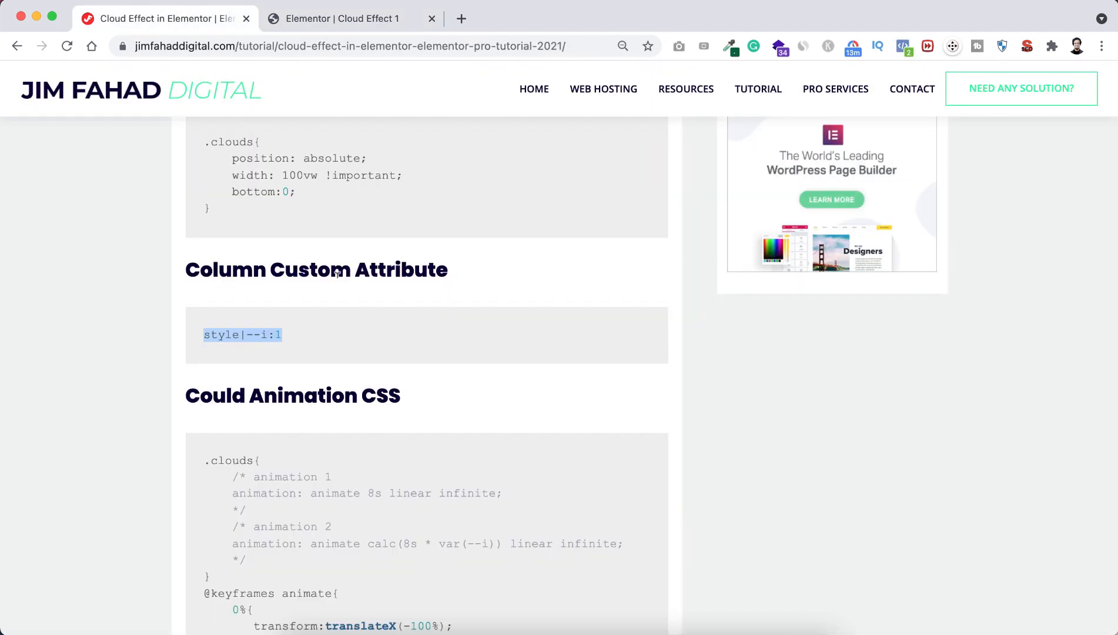
pyautogui.scroll(-3, 344, 360)
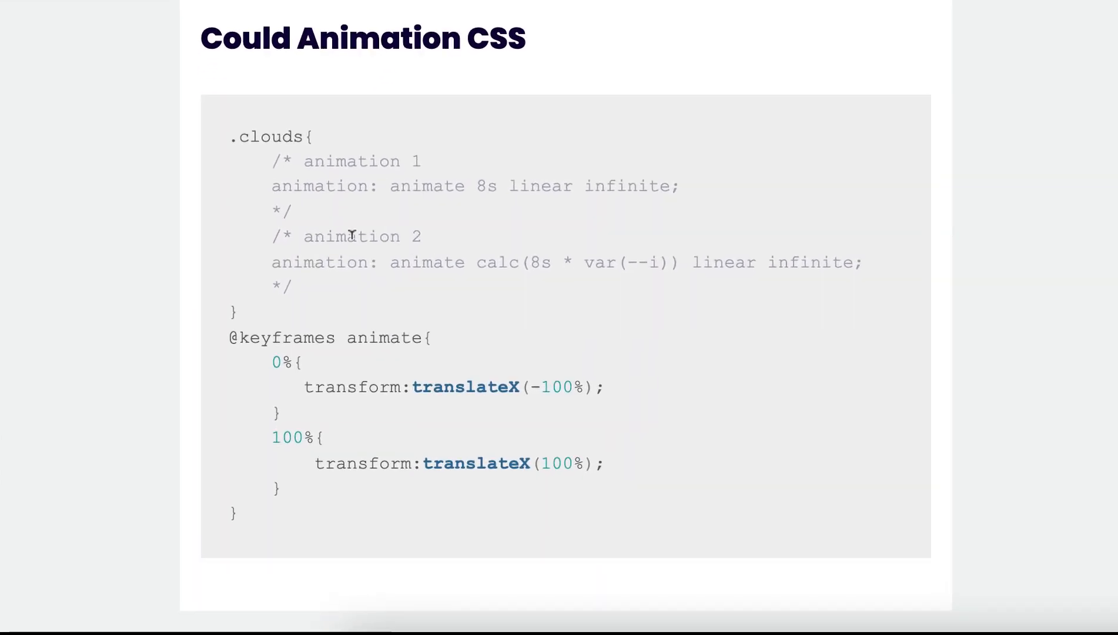
pyautogui.moveTo(275, 231); pyautogui.dragTo(848, 256)
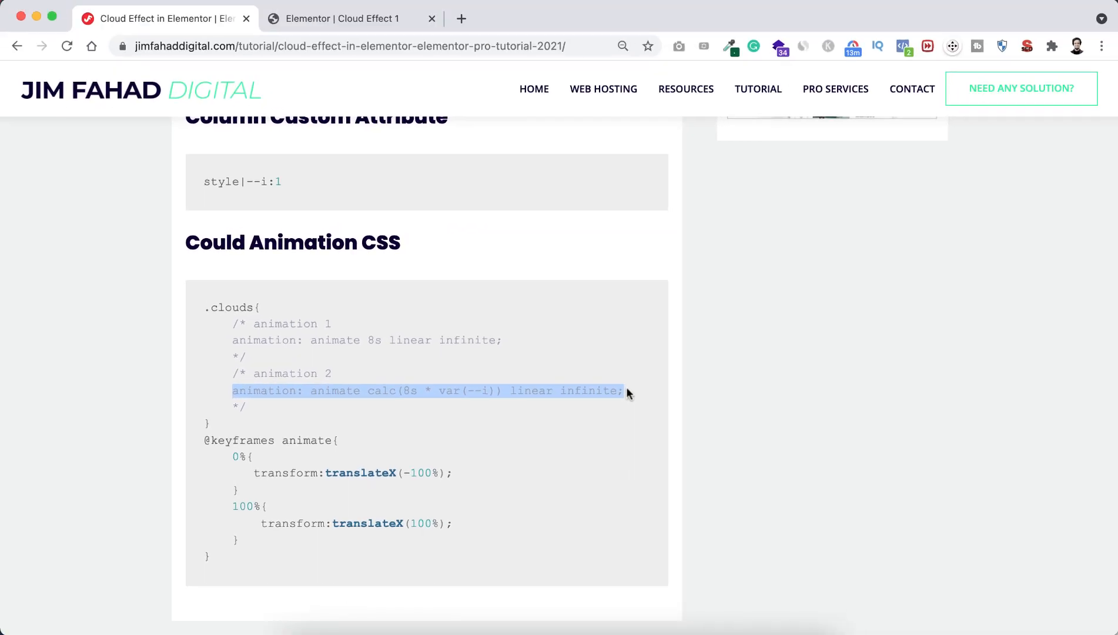
pyautogui.click(324, 19)
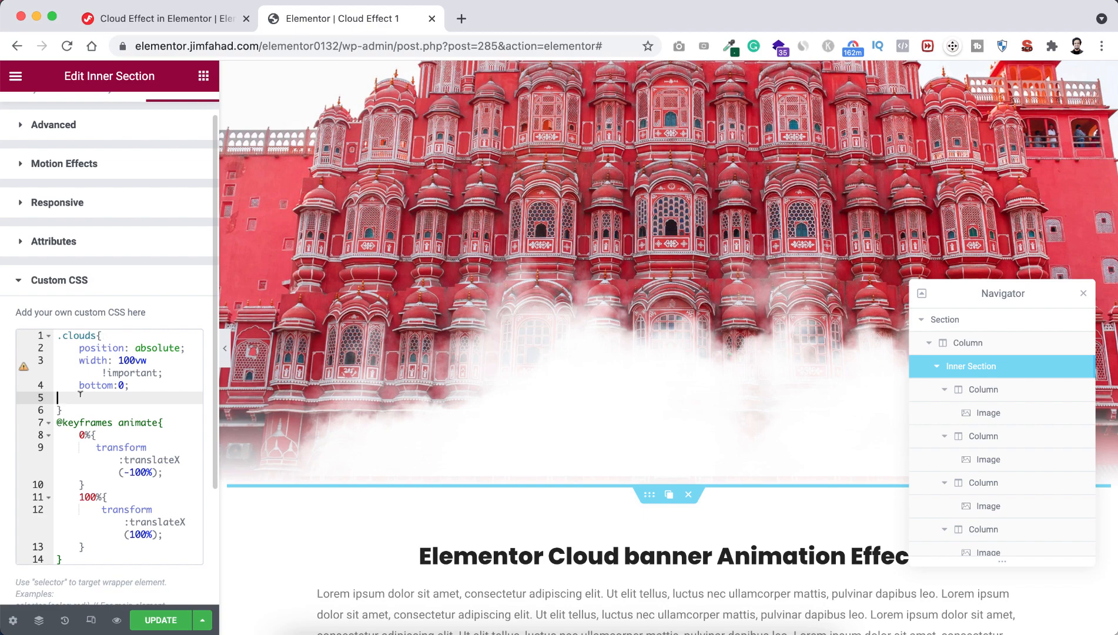
pyautogui.write('animation: animate calc(8s * var(--i)) linear infinite;')
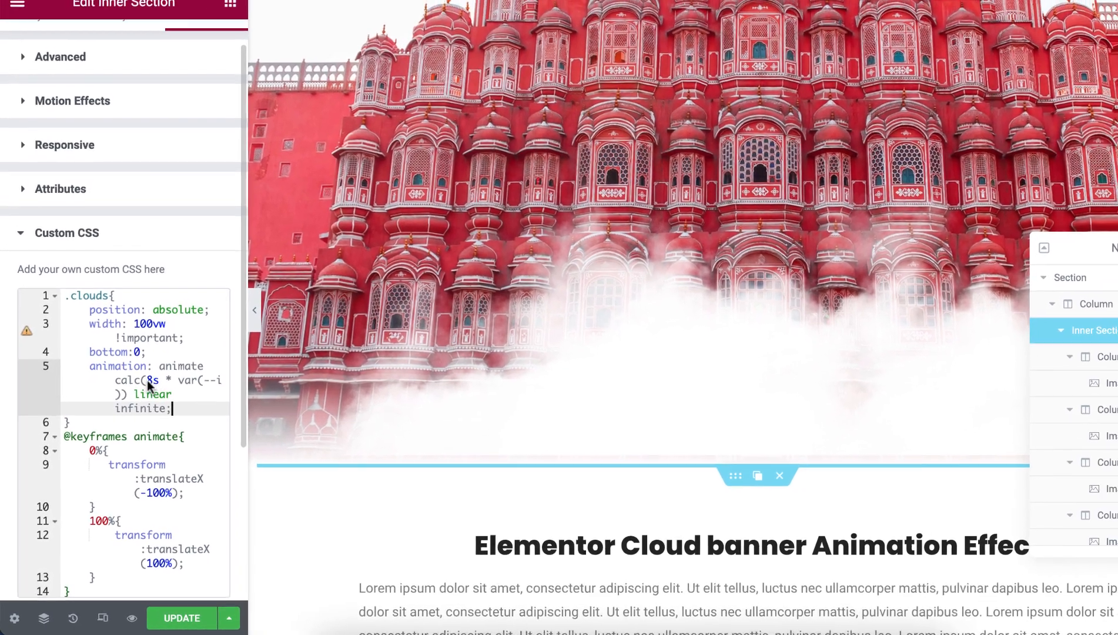
# Try 5s as the base duration inside calc() in the .clouds animation line
pyautogui.moveTo(157, 364); pyautogui.dragTo(162, 365)
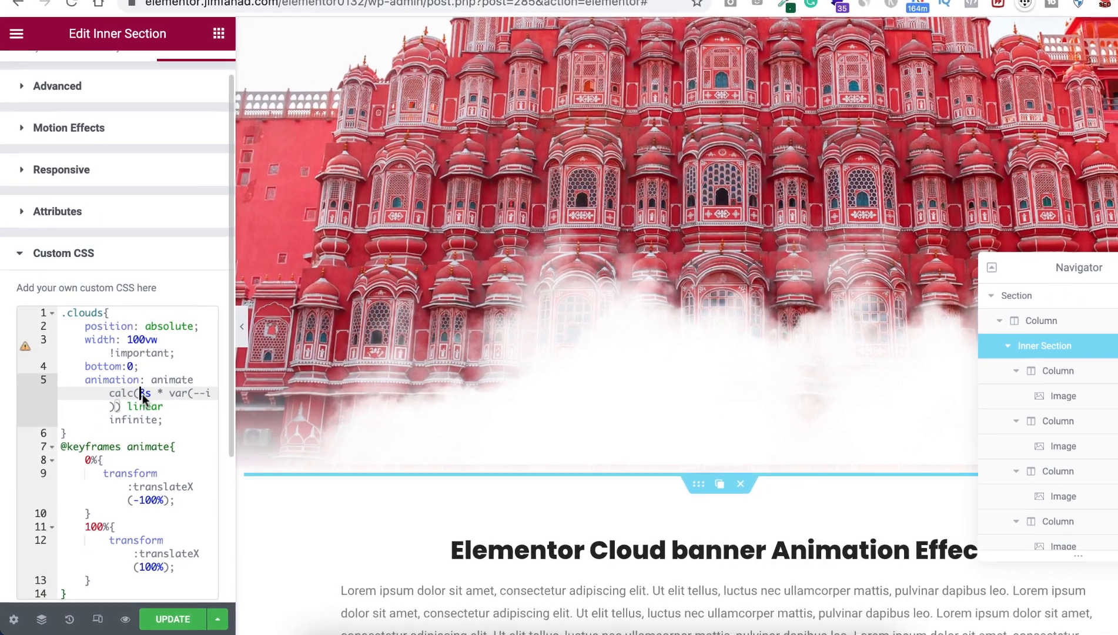
pyautogui.write('5')
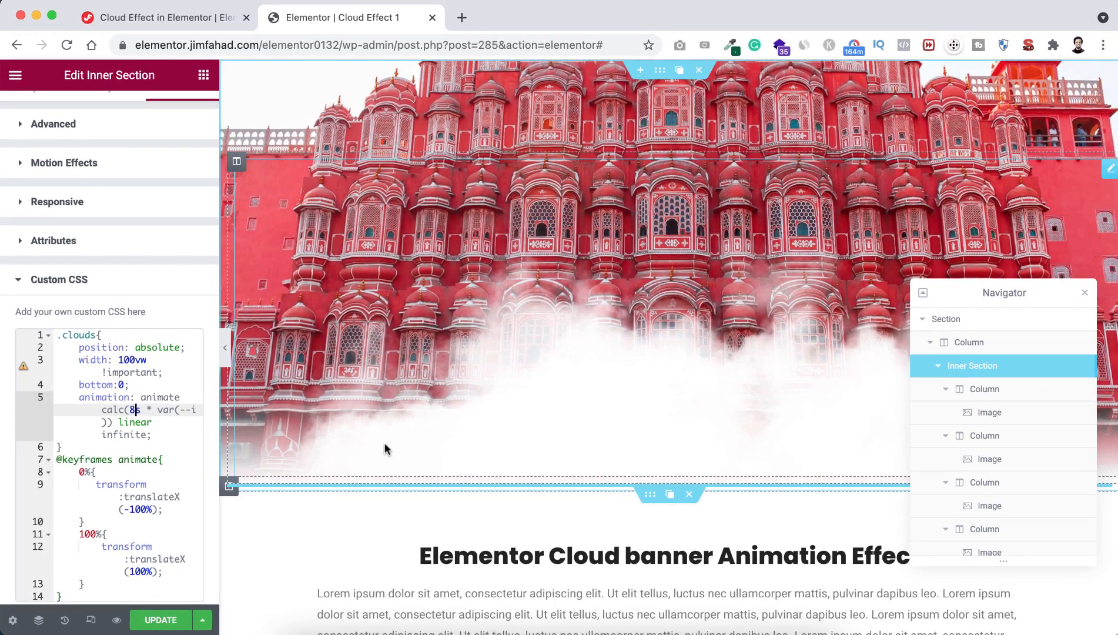
# Set the base duration inside calc() in the .clouds animation line to 8s, update the page and preview the cloud animation
pyautogui.press('BackSpace')
pyautogui.write('8')
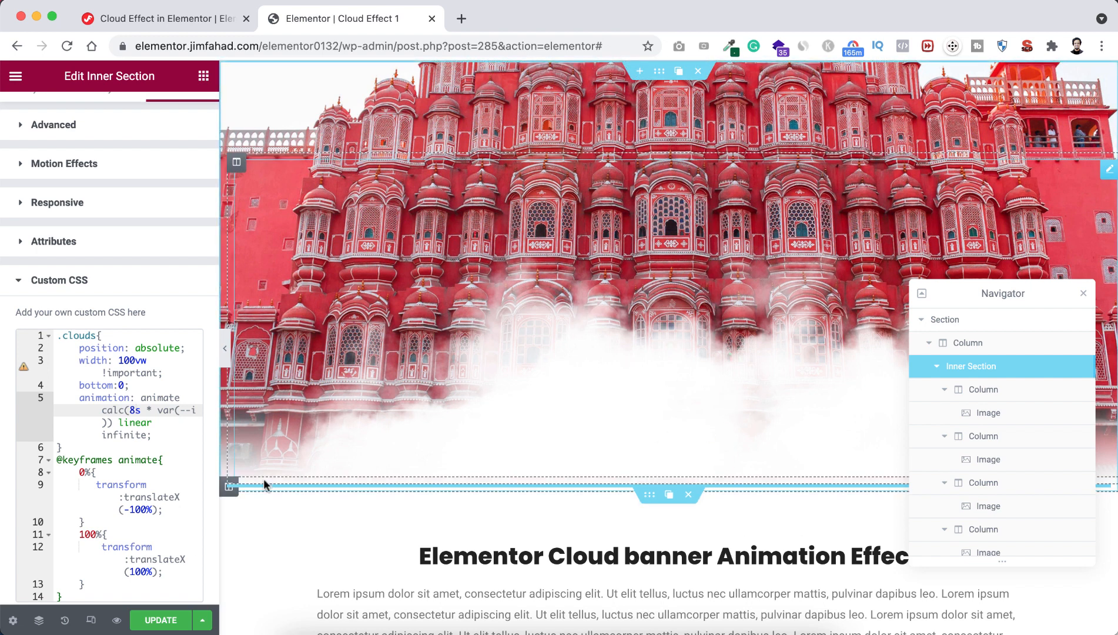
pyautogui.click(160, 622)
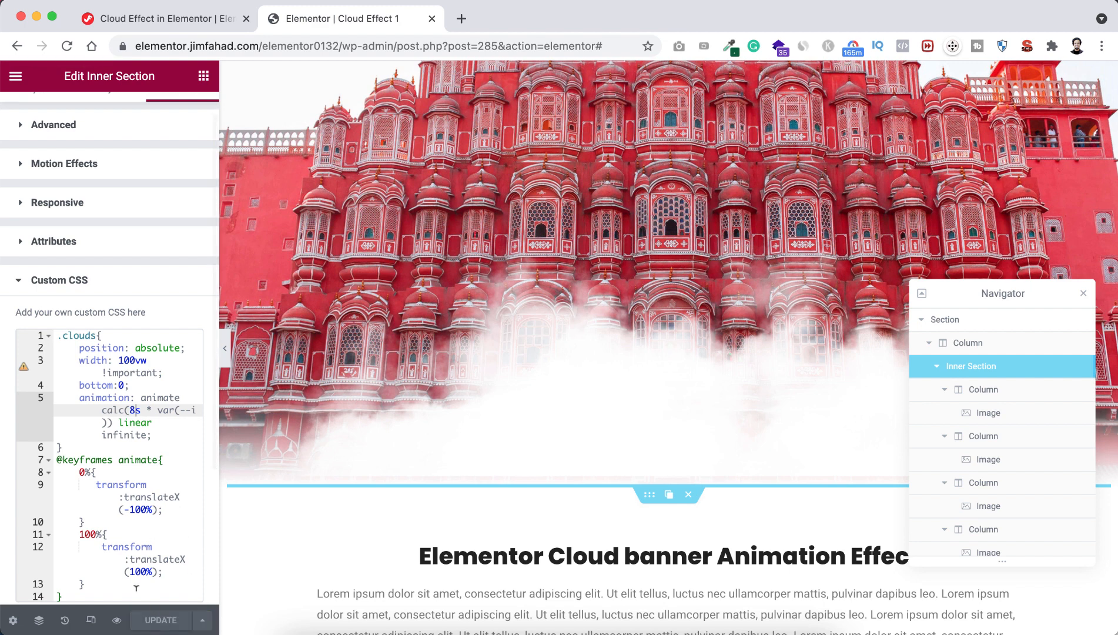
pyautogui.click(117, 622)
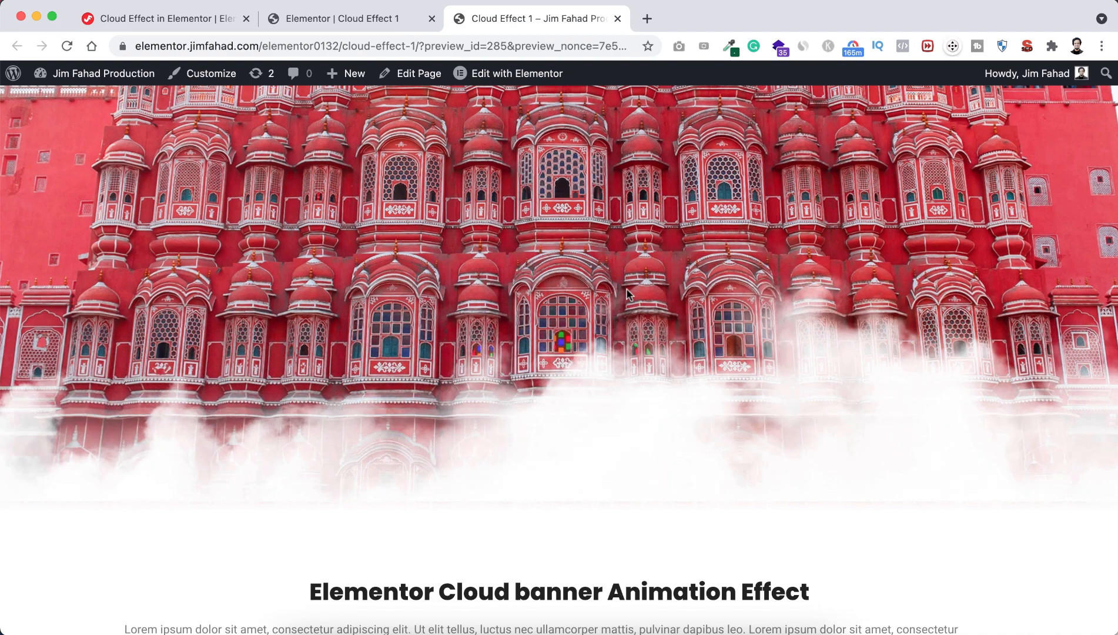
pyautogui.moveTo(351, 75)
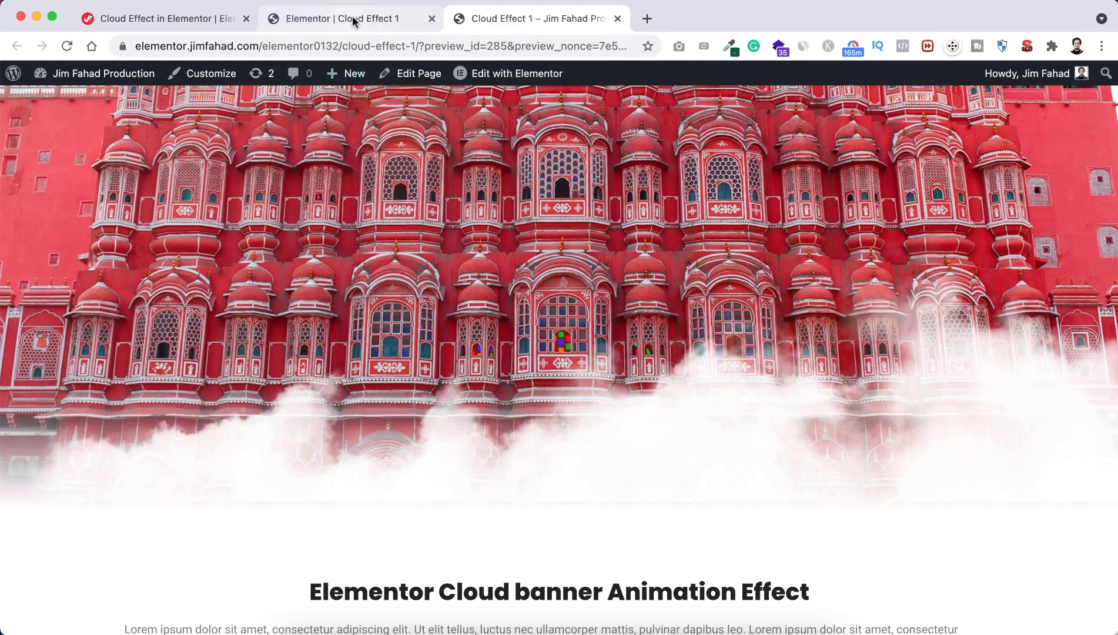
pyautogui.click(353, 21)
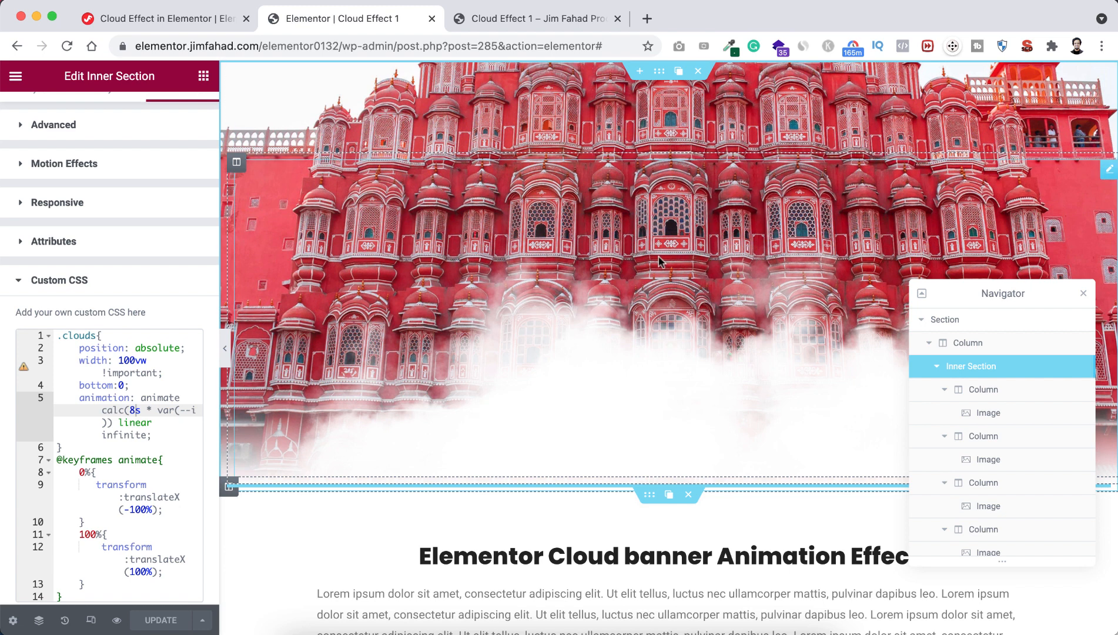
# Add a Heading widget to the banner over the palace image
pyautogui.scroll(1, 131, 171)
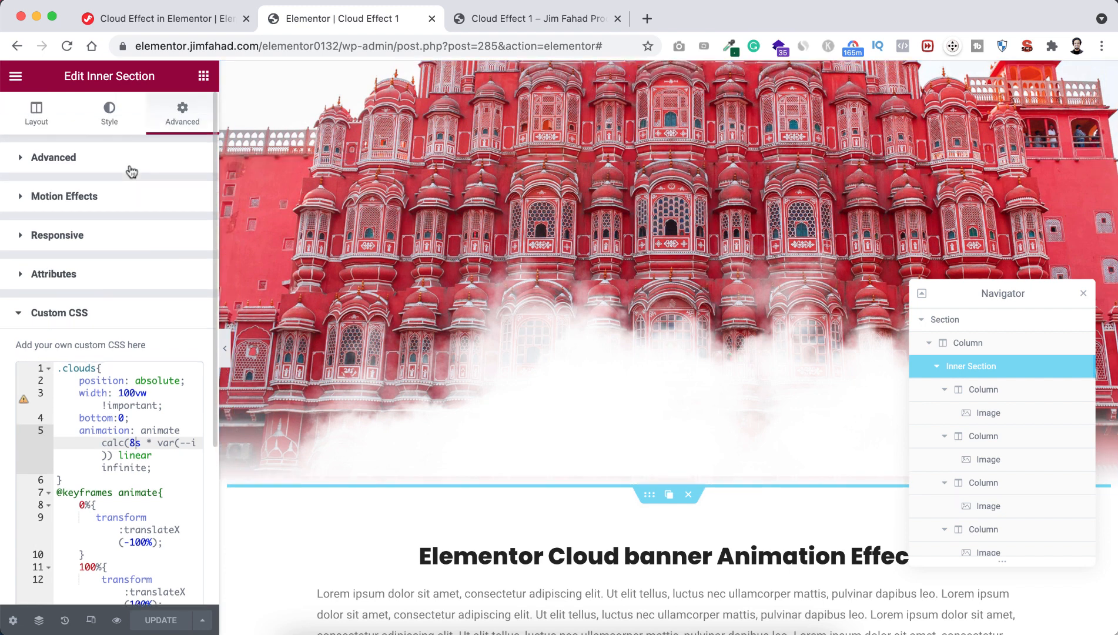
pyautogui.click(204, 75)
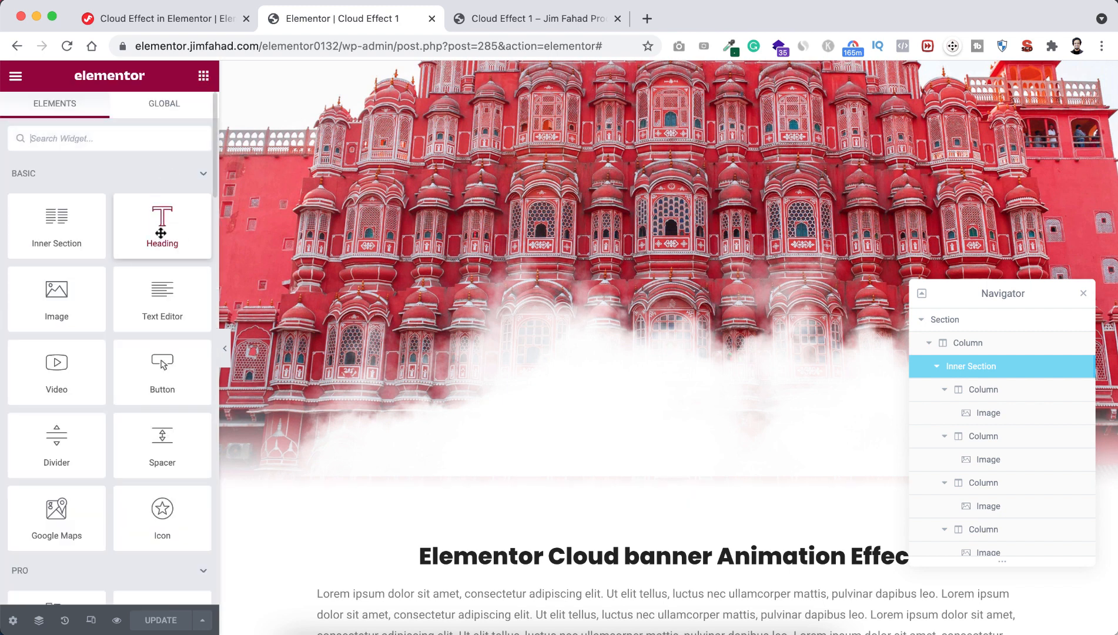
pyautogui.moveTo(160, 229); pyautogui.dragTo(587, 167)
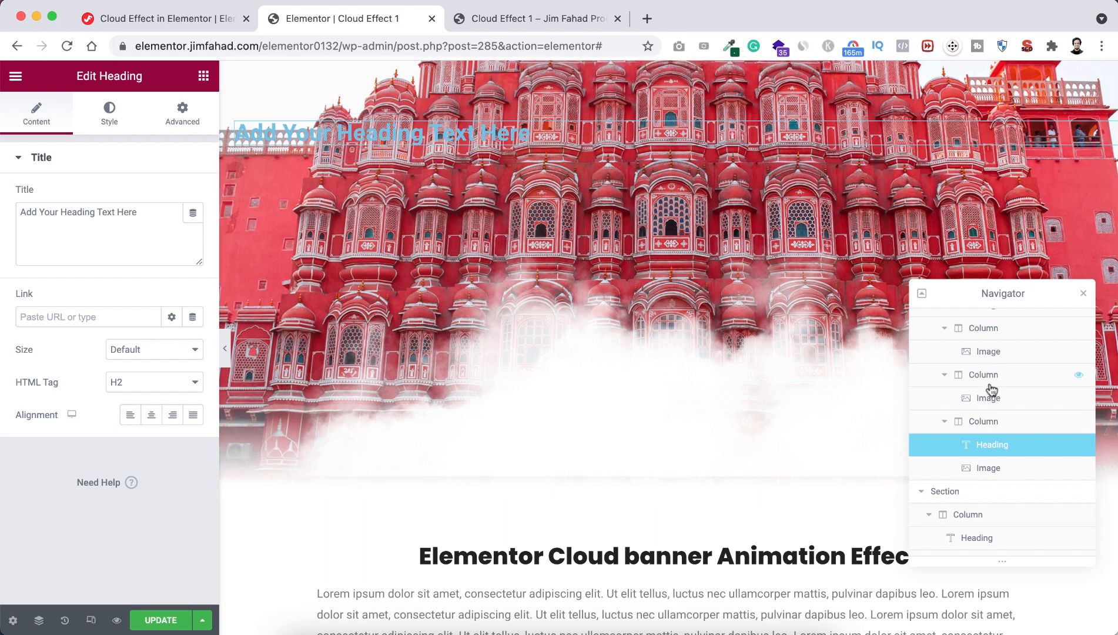
# Move the new heading out of the last cloud column to directly above the inner section in the outer column
pyautogui.scroll(2, 992, 388)
pyautogui.scroll(-2, 992, 389)
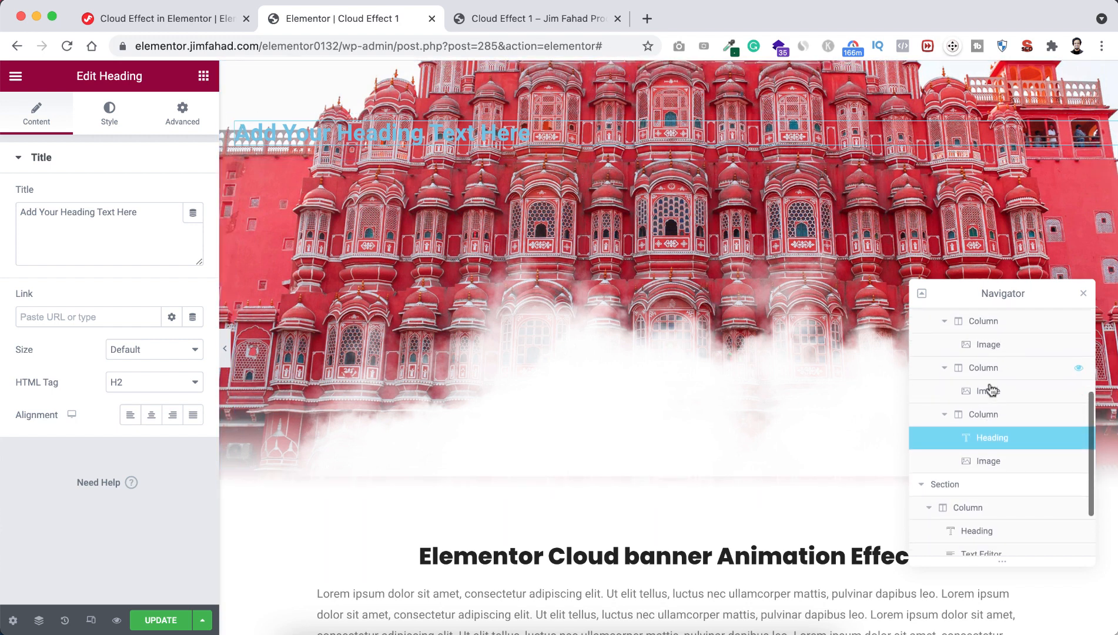
pyautogui.scroll(3, 992, 389)
pyautogui.scroll(1, 993, 389)
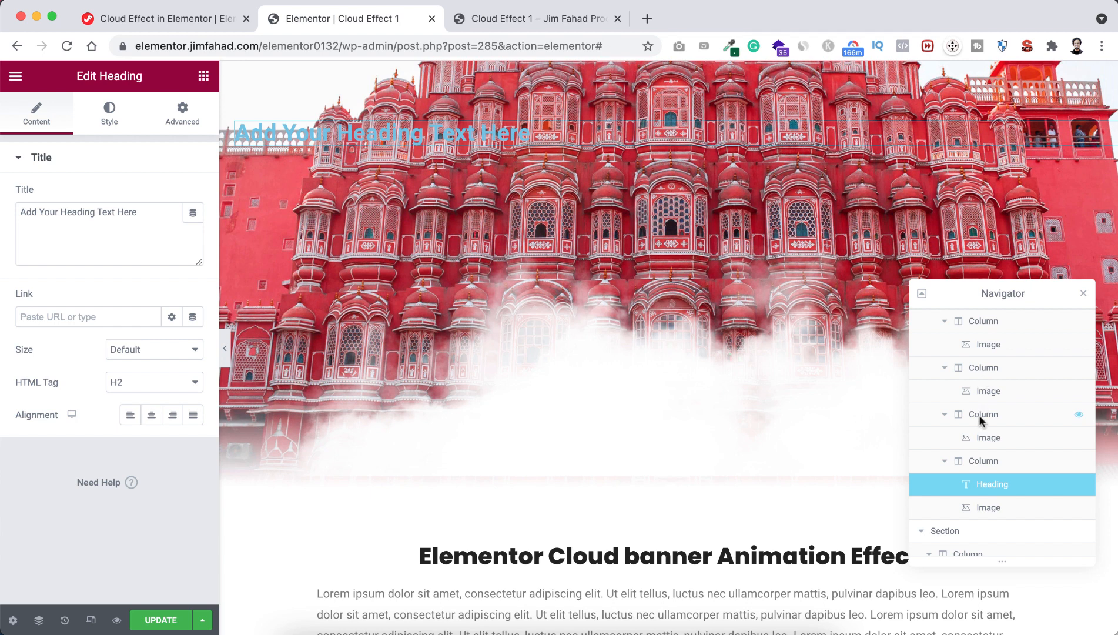
pyautogui.scroll(-2, 979, 414)
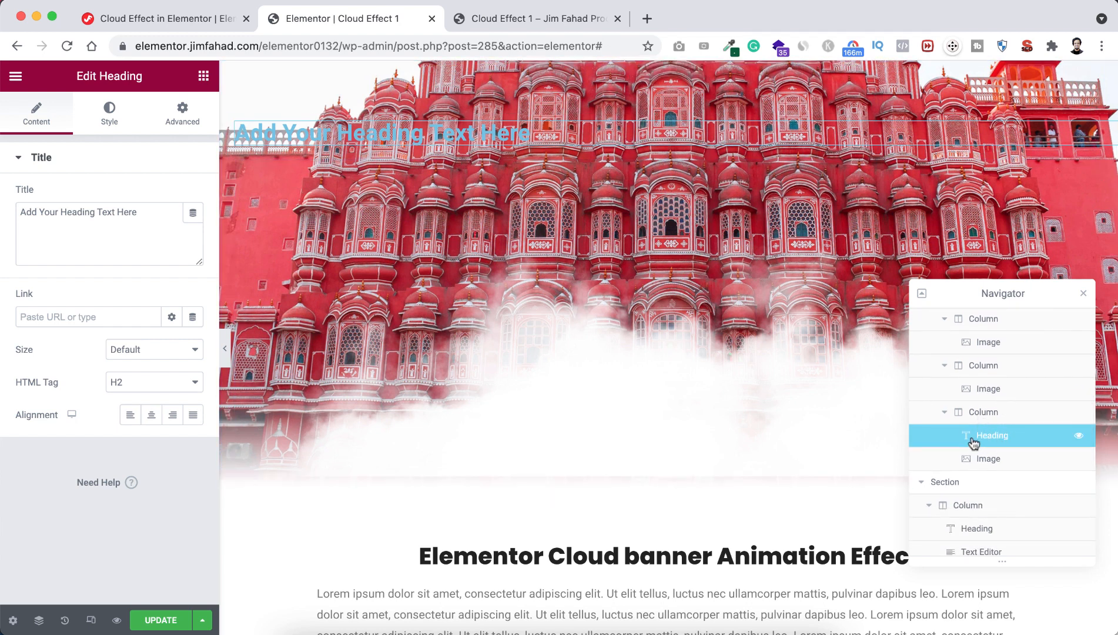
pyautogui.scroll(5, 993, 439)
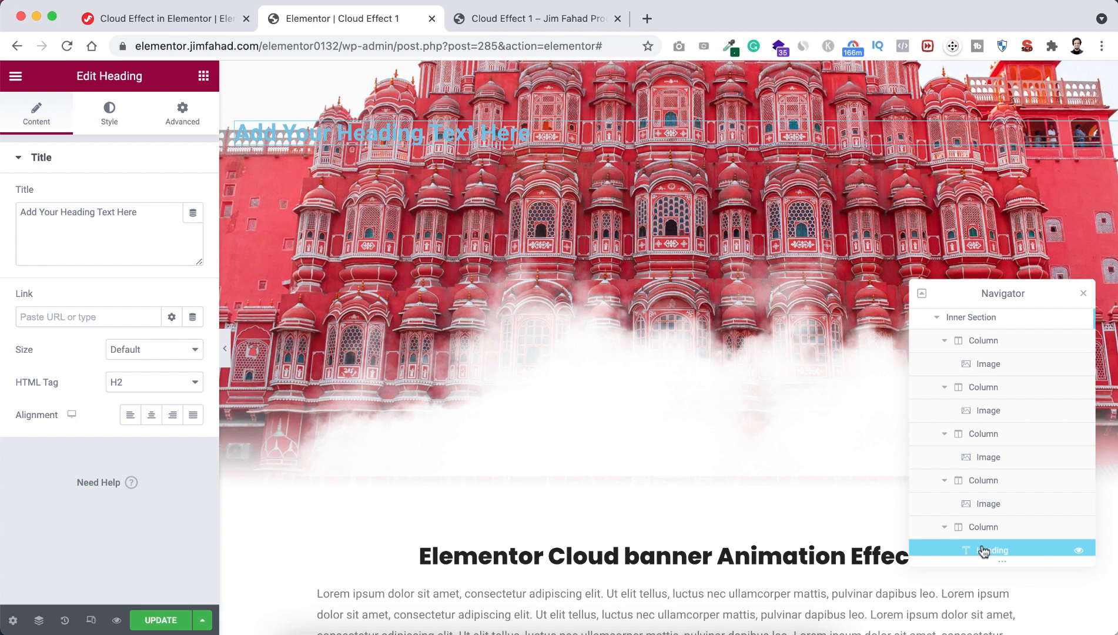
pyautogui.moveTo(983, 551); pyautogui.dragTo(978, 366)
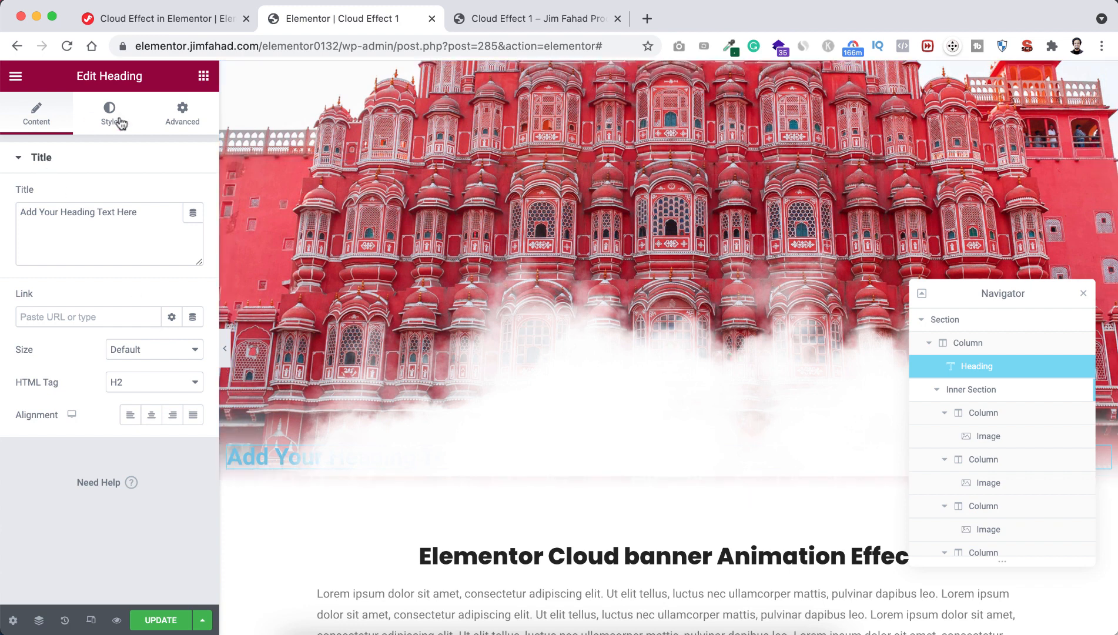
# Unlink the heading's margin values and set its top margin to -300 px
pyautogui.click(187, 116)
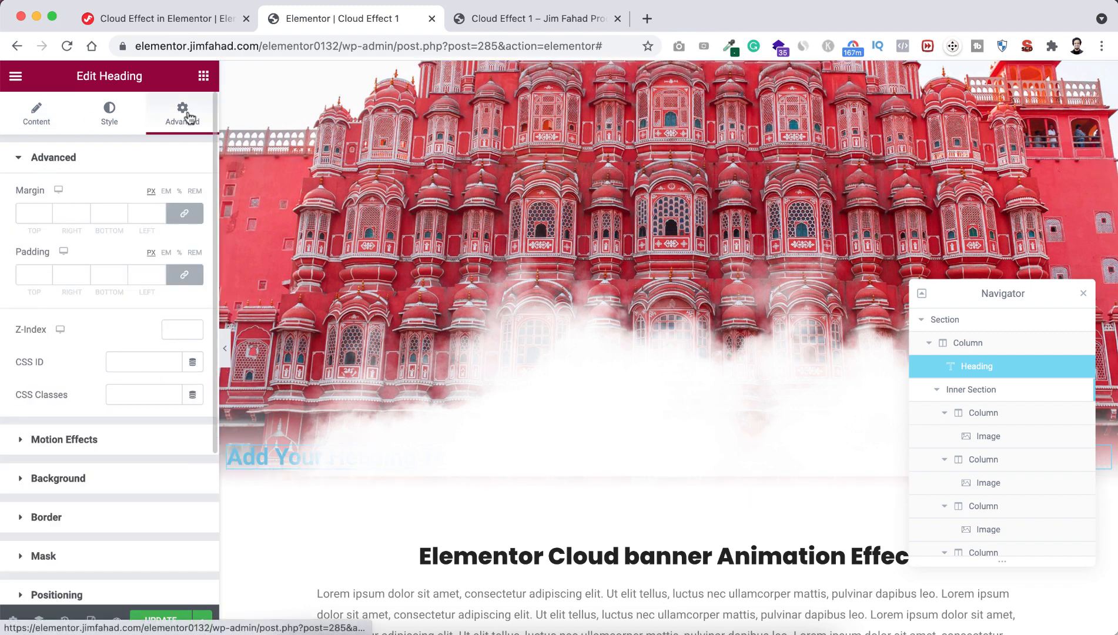
pyautogui.click(184, 213)
pyautogui.click(31, 214)
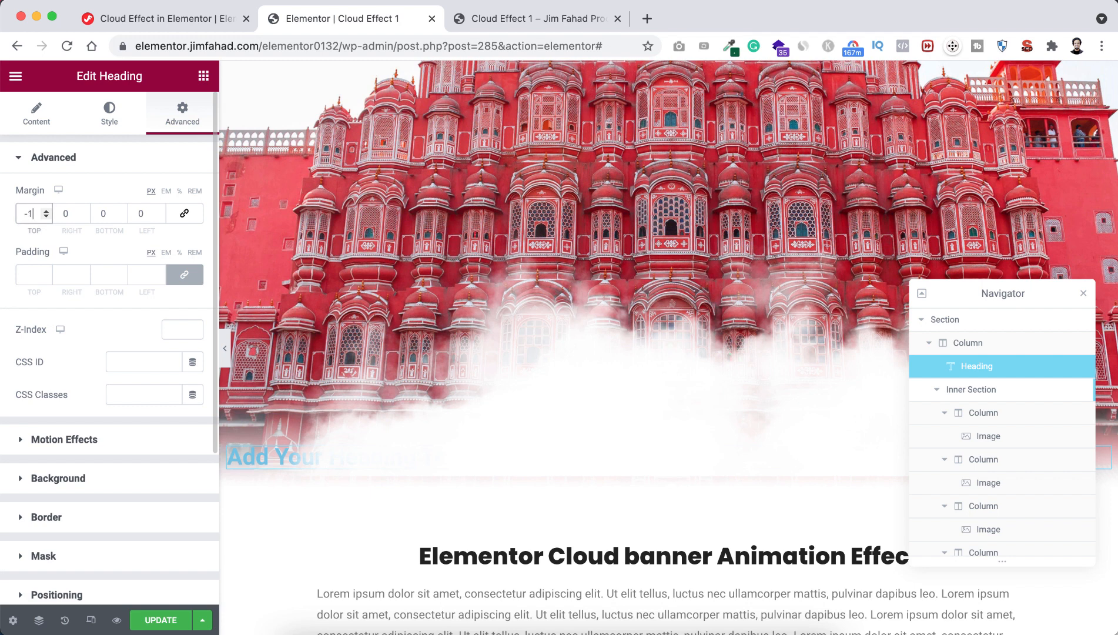
pyautogui.write('-300')
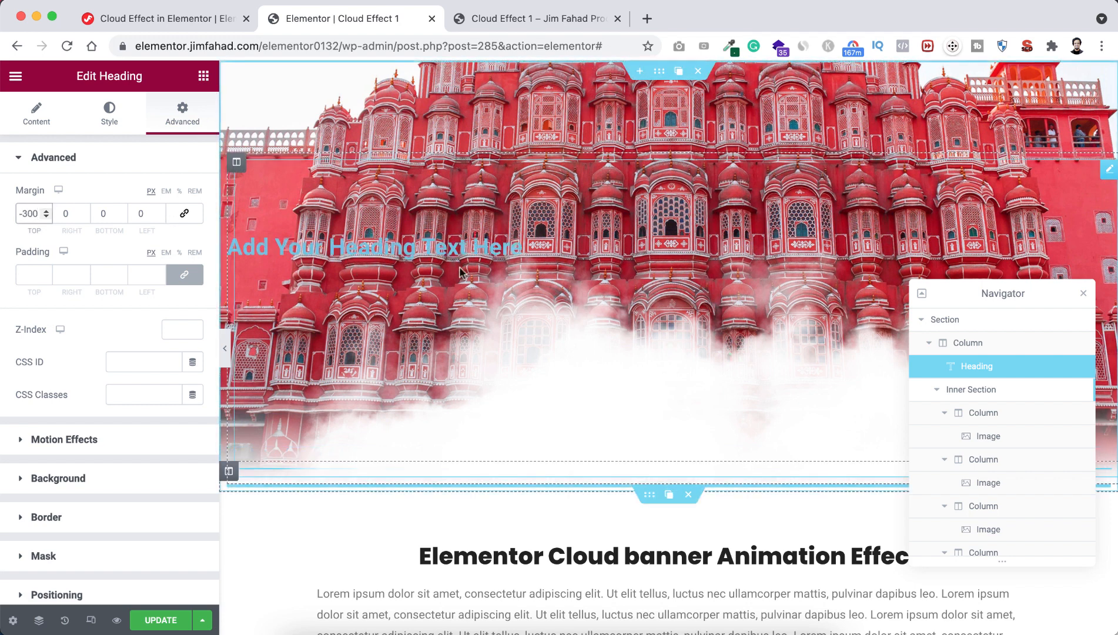
# Change the banner heading's title to CLOUD and center its alignment
pyautogui.click(36, 112)
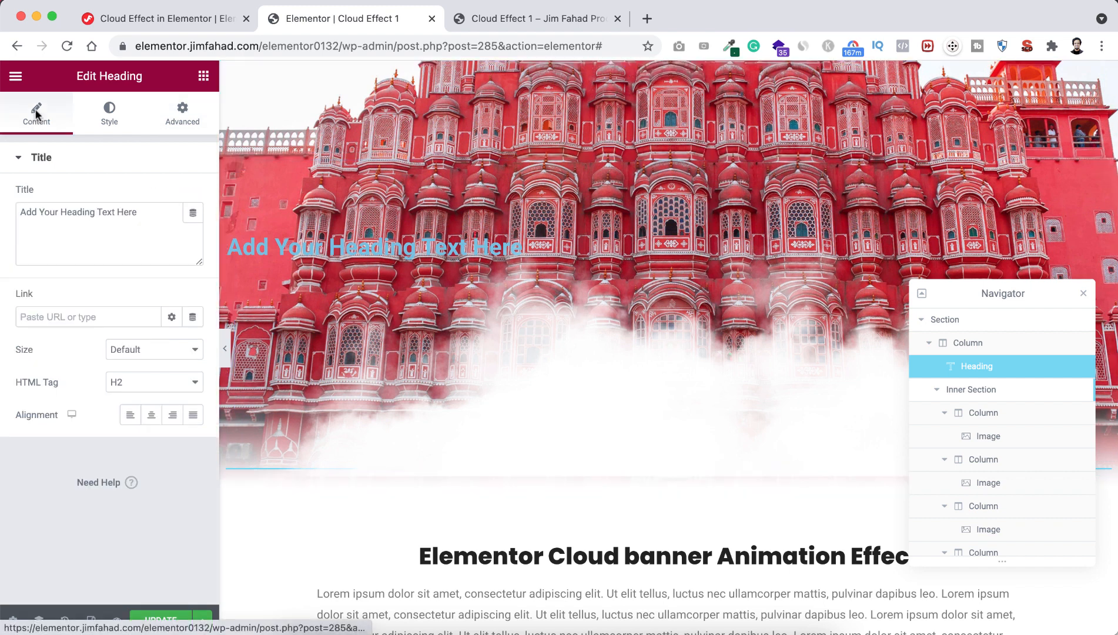
pyautogui.tripleClick(147, 213)
pyautogui.write('CLOUD')
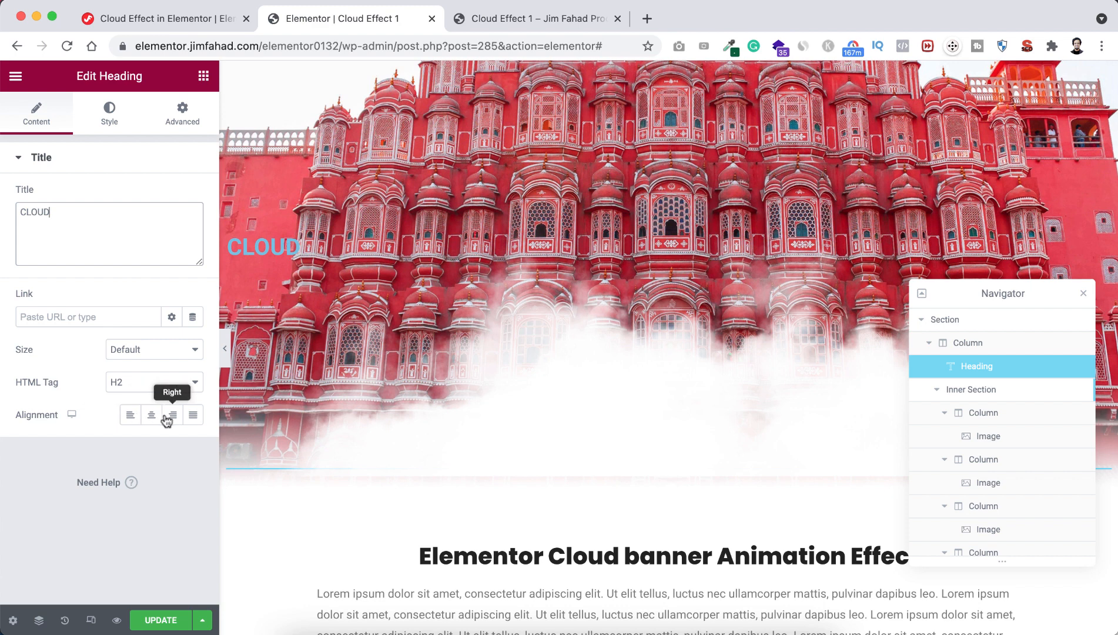
pyautogui.click(144, 416)
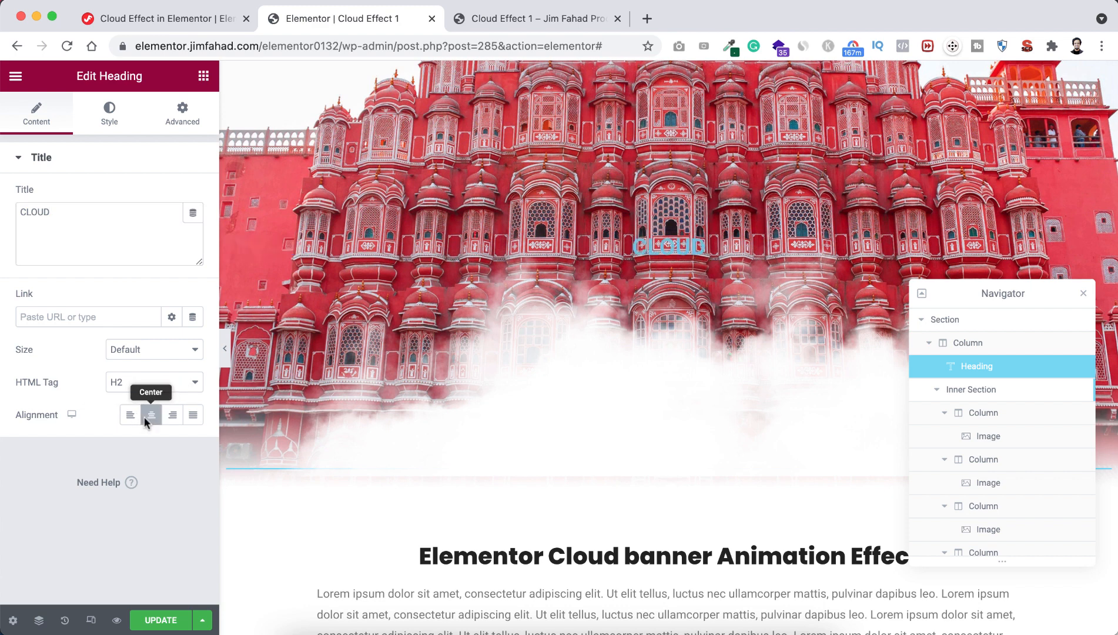
# Set the CLOUD heading's text color to white
pyautogui.click(114, 114)
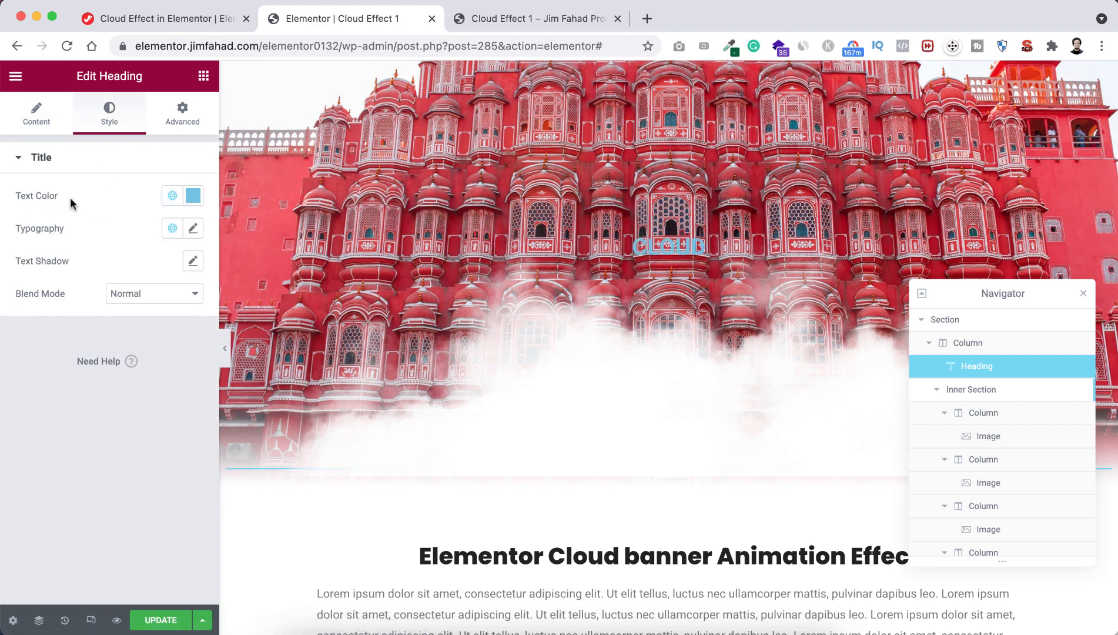
pyautogui.click(193, 196)
pyautogui.moveTo(144, 267); pyautogui.dragTo(115, 254)
pyautogui.click(89, 200)
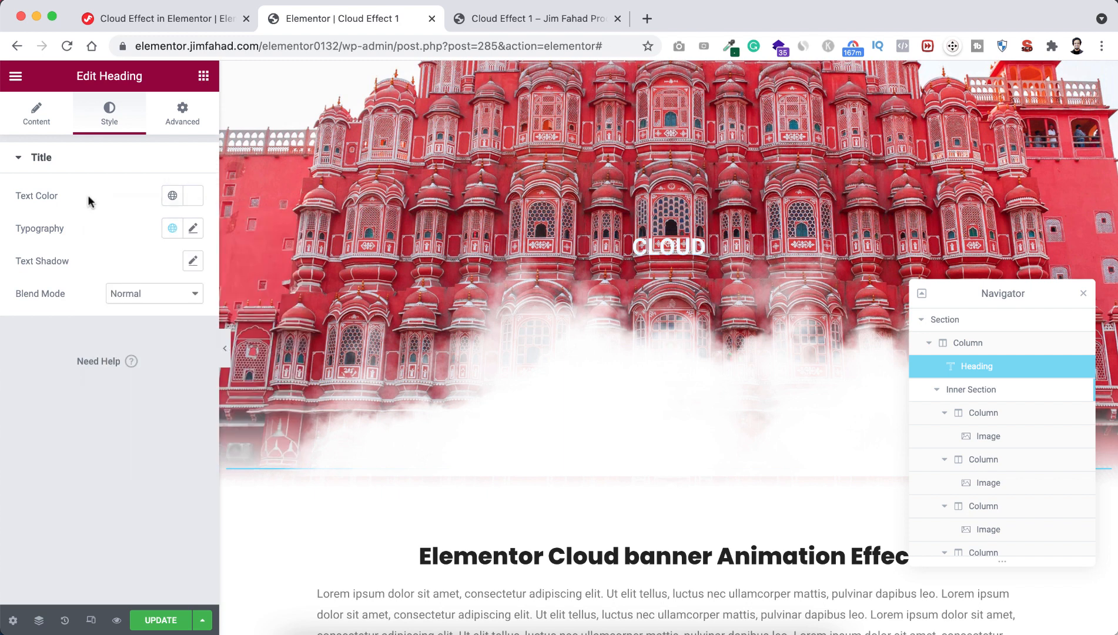
# Set the CLOUD heading's typography to the Poppins family, 140 px size and weight 900
pyautogui.click(194, 229)
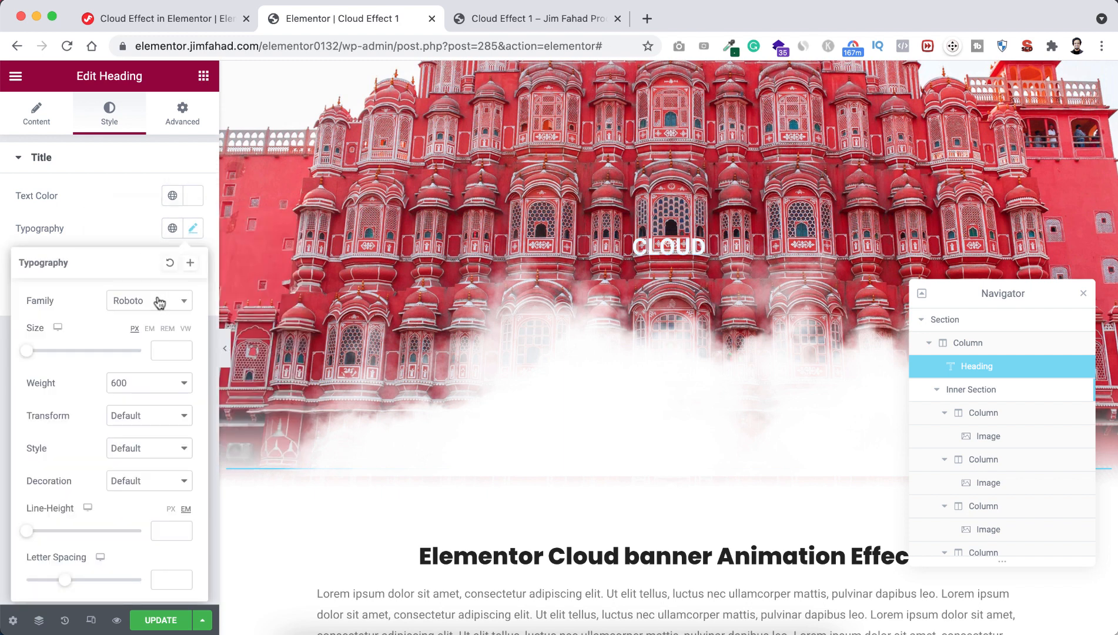
pyautogui.click(157, 301)
pyautogui.write('poppi')
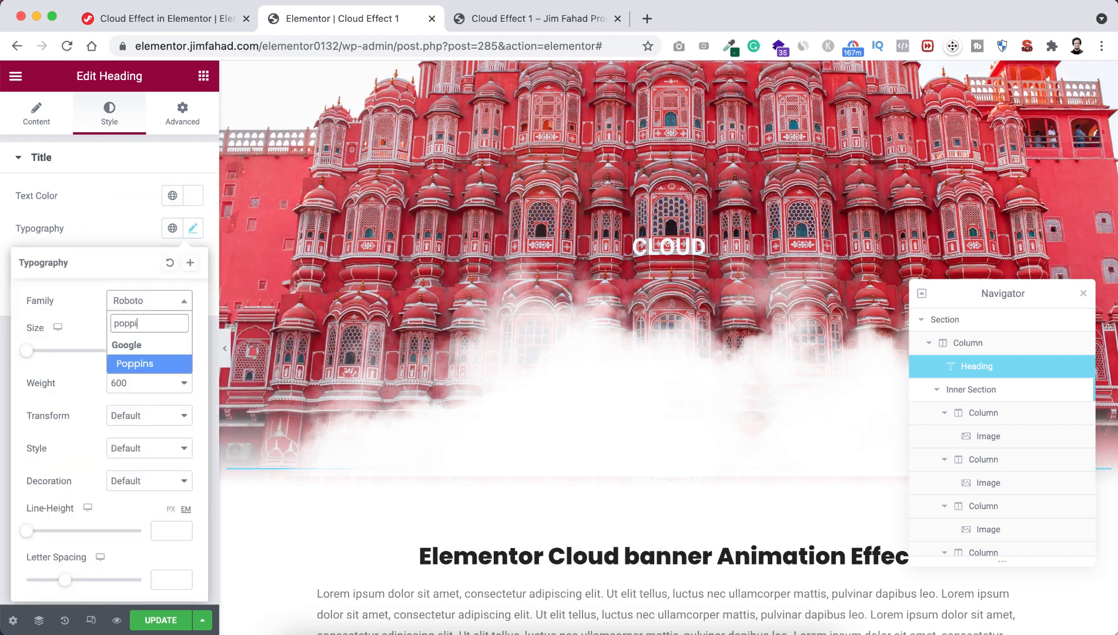
pyautogui.click(147, 364)
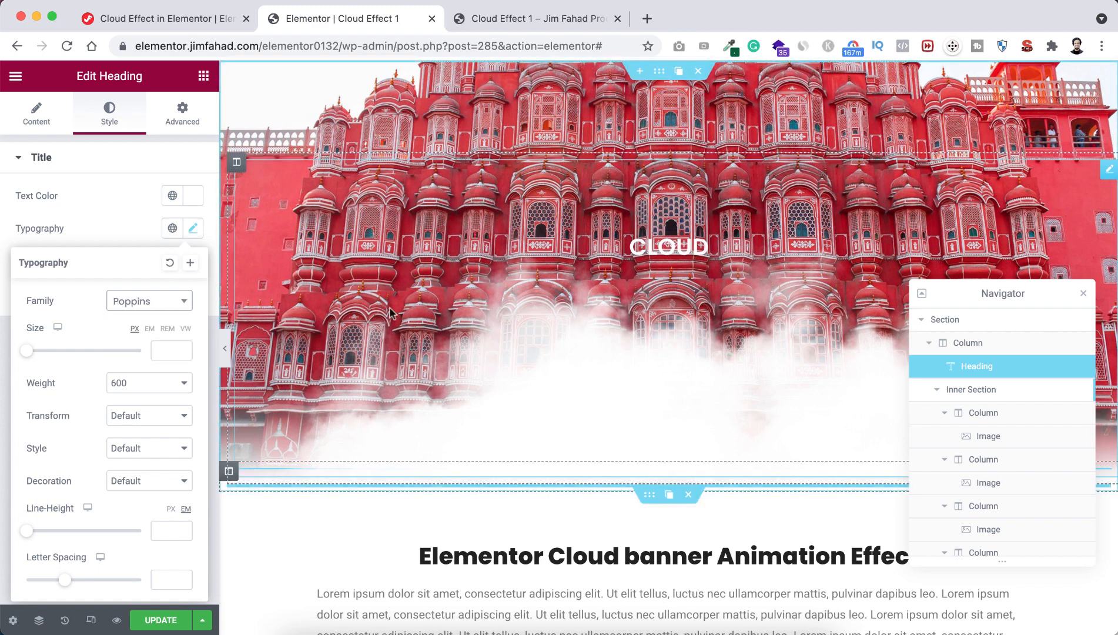
pyautogui.click(164, 347)
pyautogui.write('140')
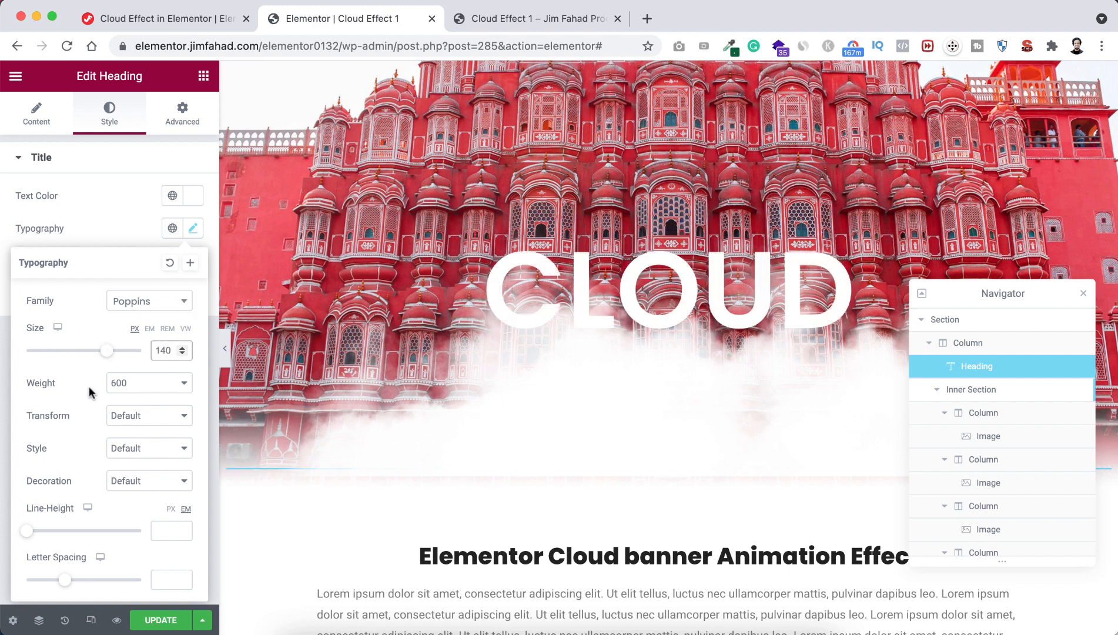
pyautogui.click(136, 388)
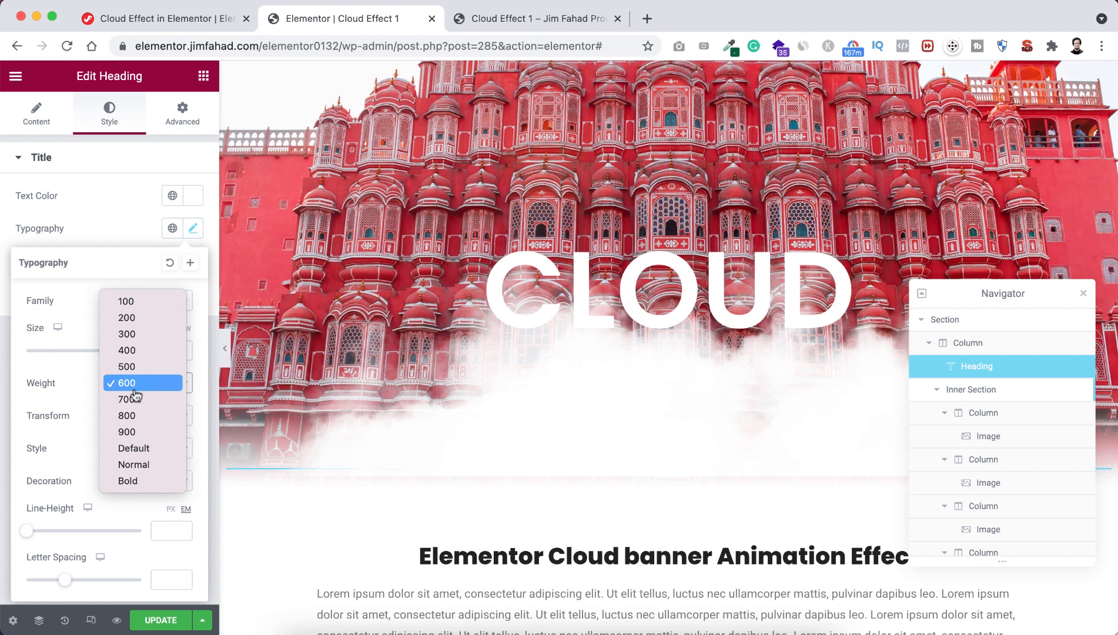
pyautogui.click(155, 432)
pyautogui.click(117, 233)
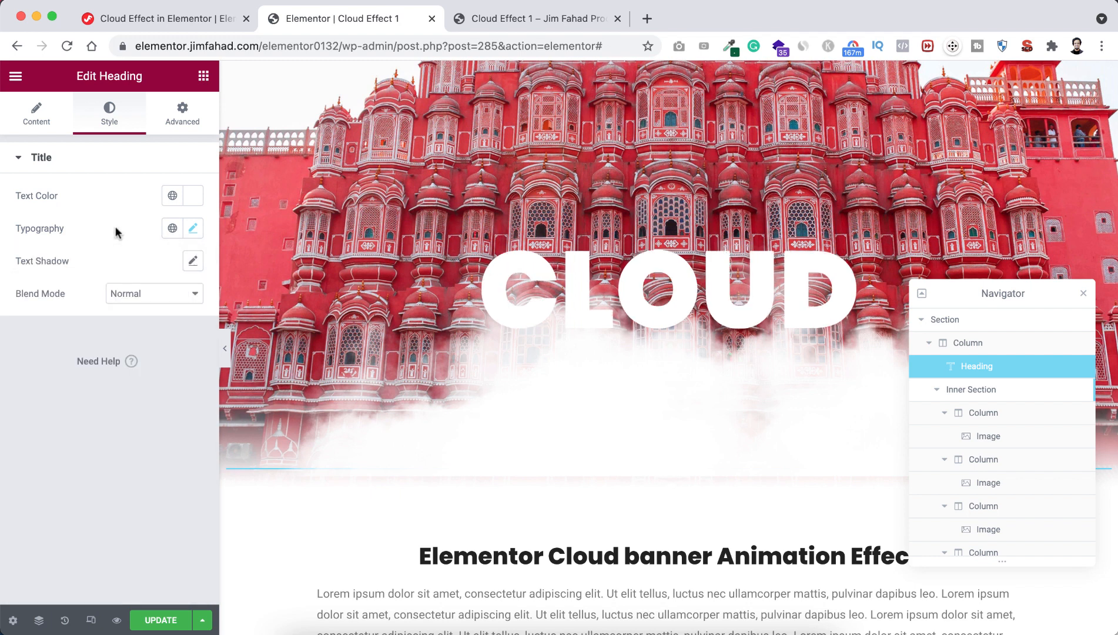
# Try the Screen, Multiply and Overlay blend modes on the CLOUD heading, then return it to Normal
pyautogui.click(141, 294)
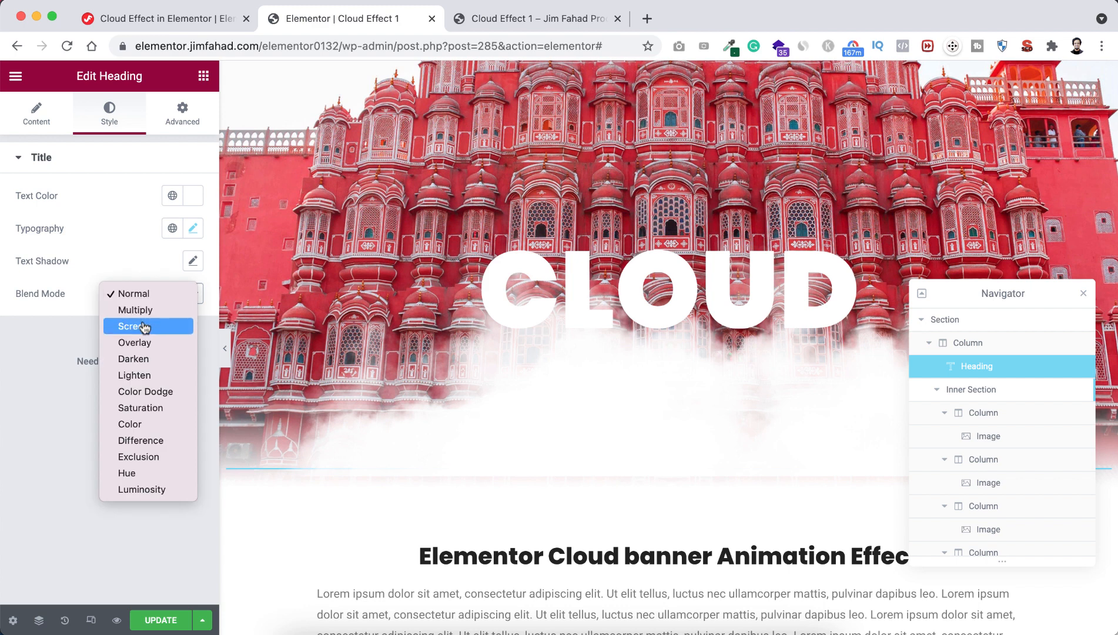
pyautogui.click(145, 326)
pyautogui.click(143, 296)
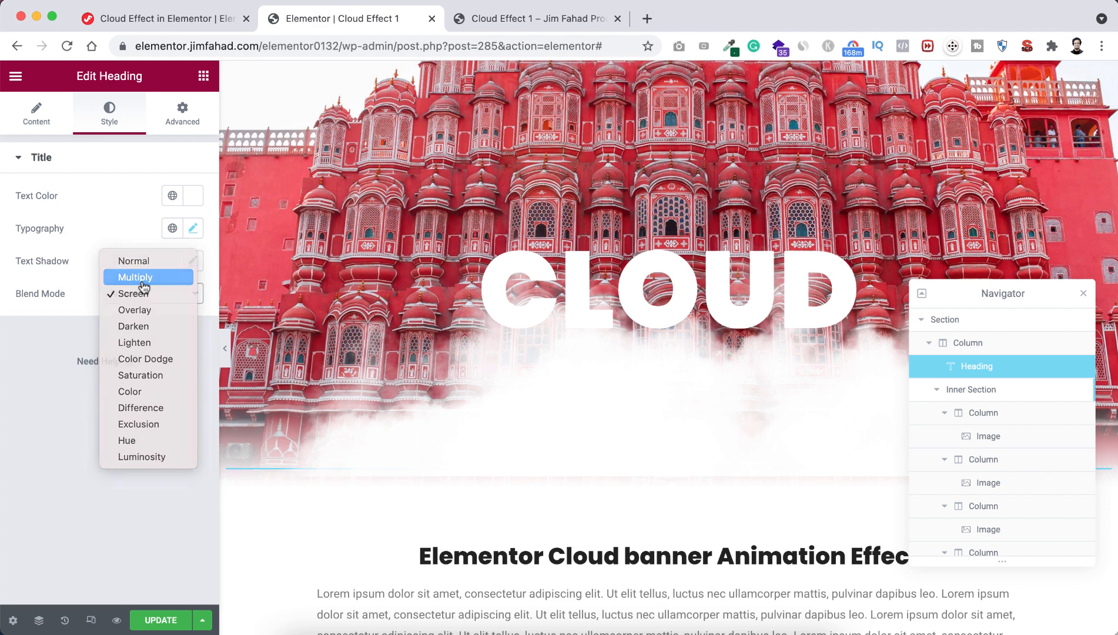
pyautogui.click(144, 277)
pyautogui.click(145, 294)
pyautogui.click(145, 325)
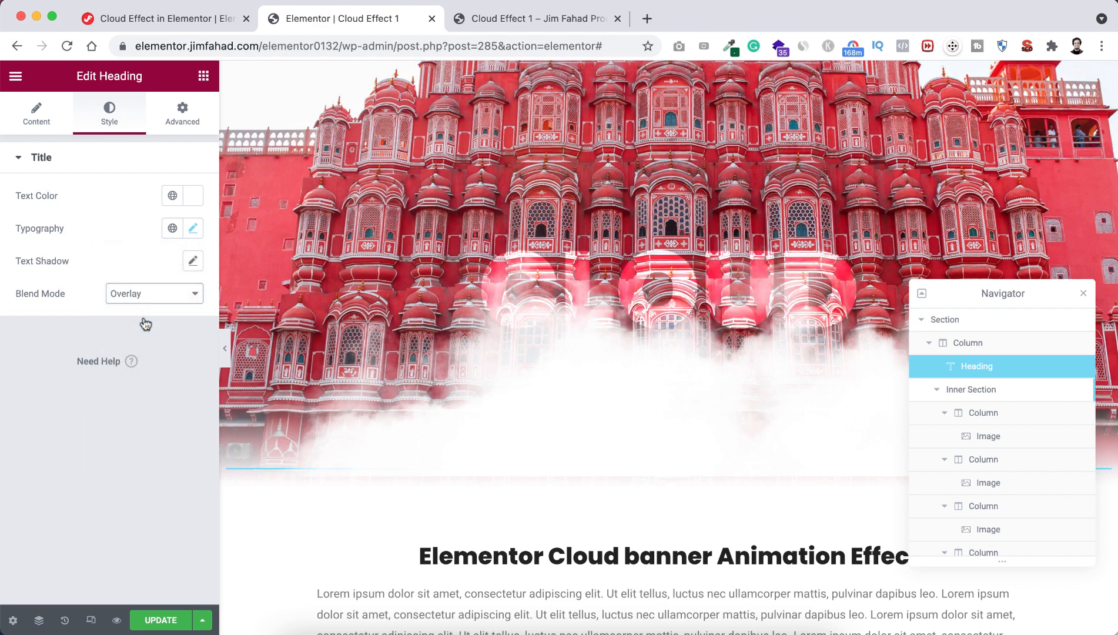
pyautogui.click(144, 297)
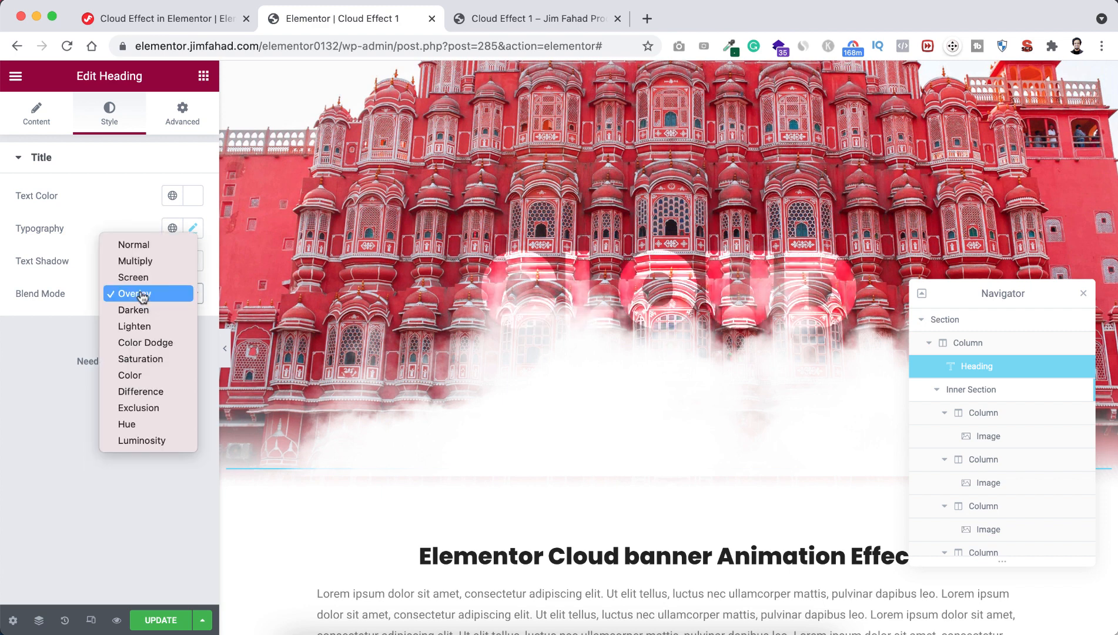
pyautogui.click(147, 247)
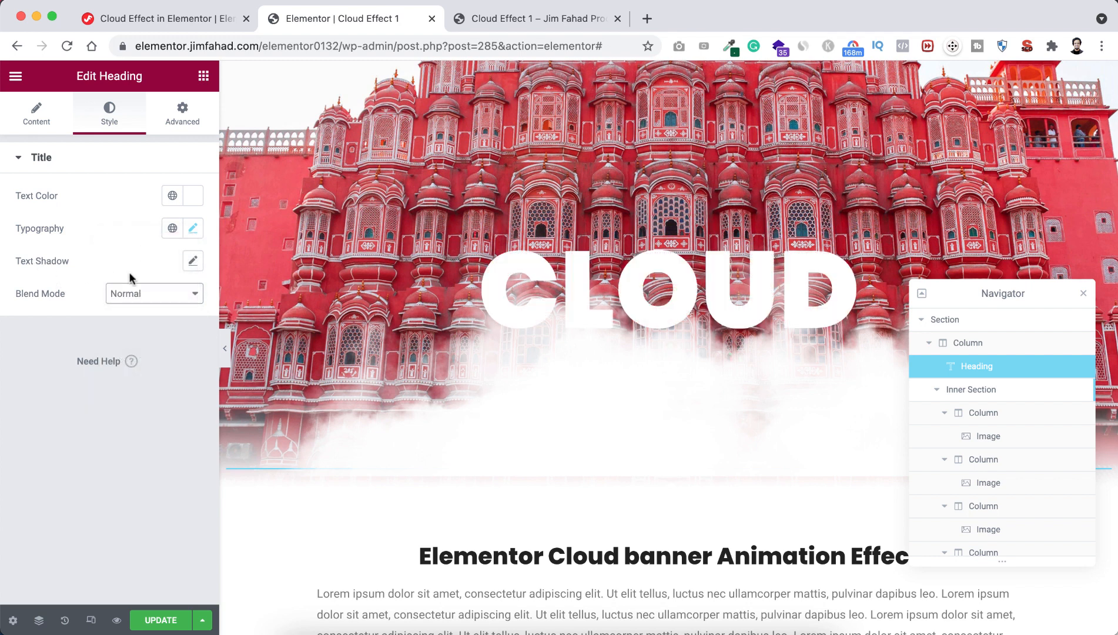
# Add a text shadow to the CLOUD heading with a horizontal offset of 5 and a vertical offset of -14
pyautogui.click(194, 263)
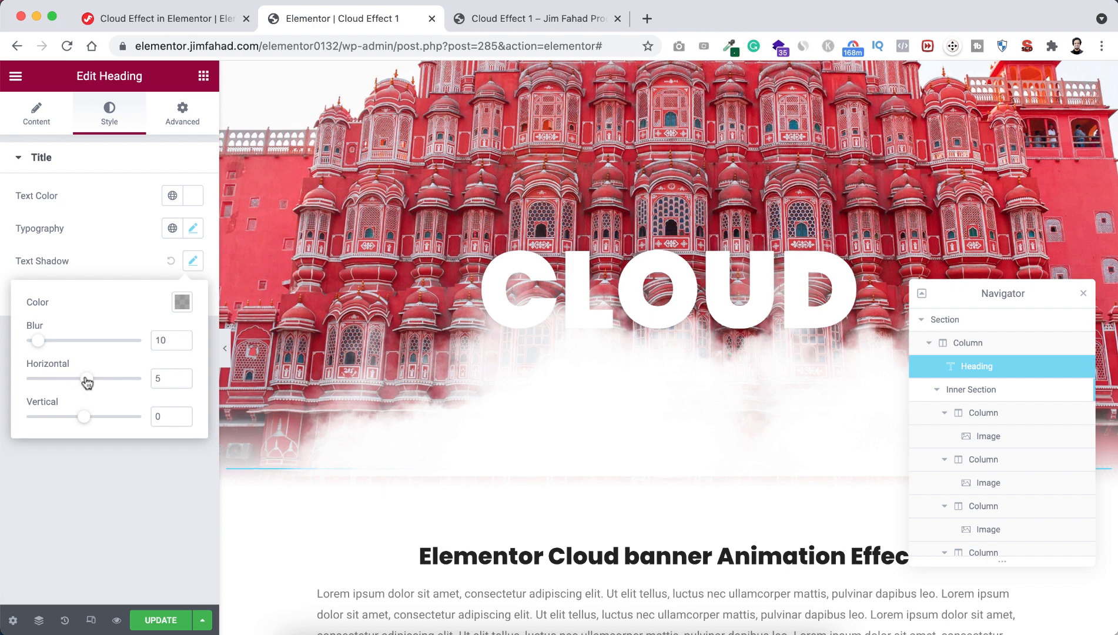
pyautogui.moveTo(83, 422); pyautogui.dragTo(74, 422)
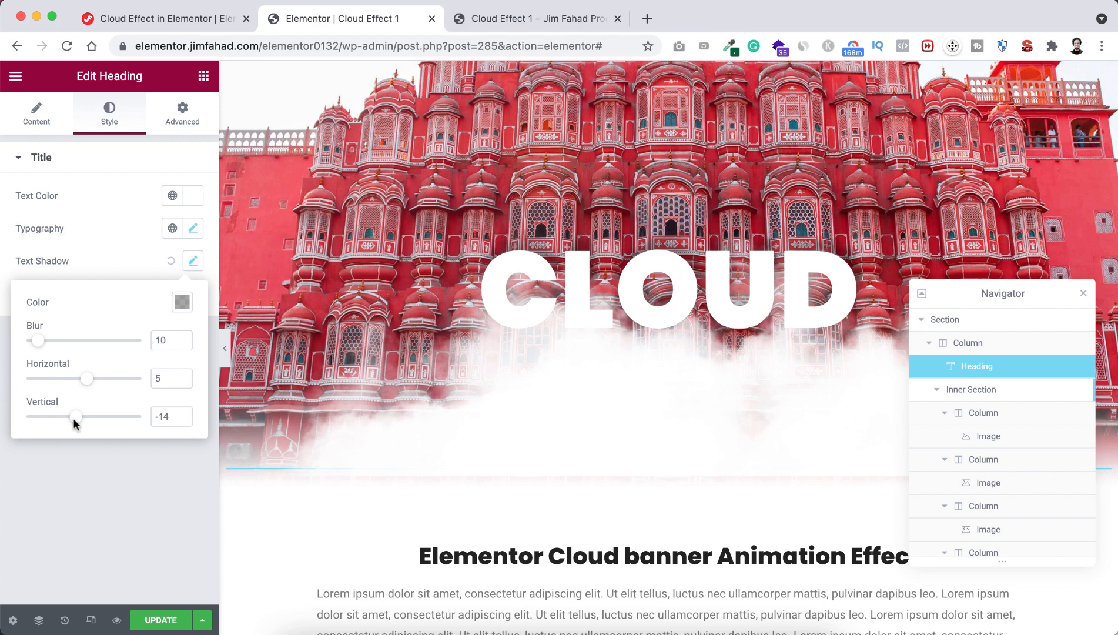
pyautogui.click(97, 481)
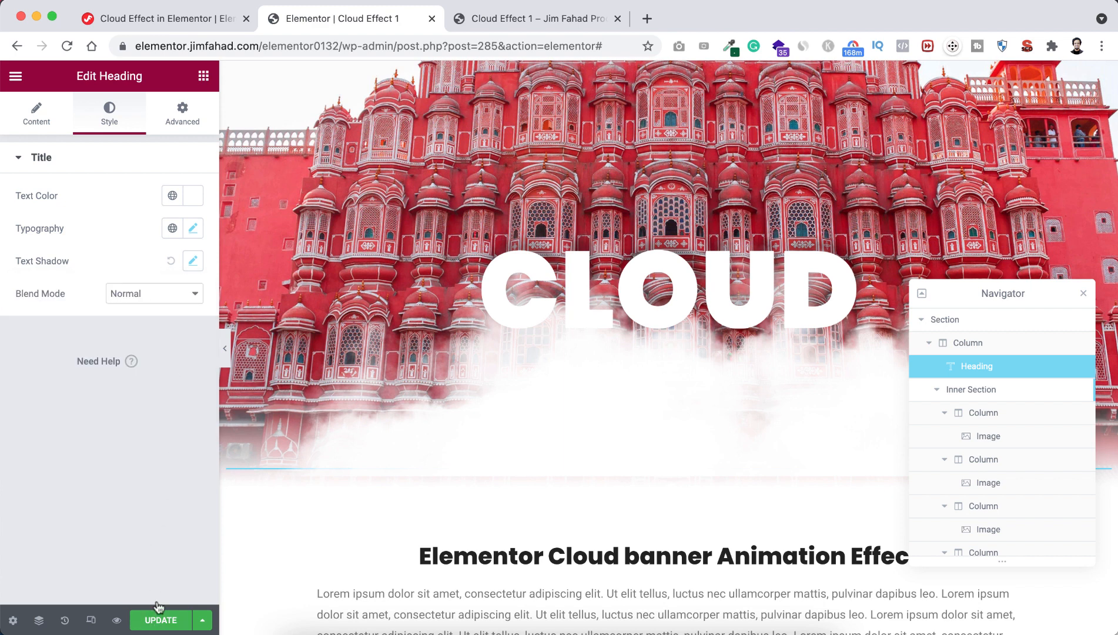
# Update the page and check the cloud banner in the page preview, returning to the Elementor editor
pyautogui.click(161, 620)
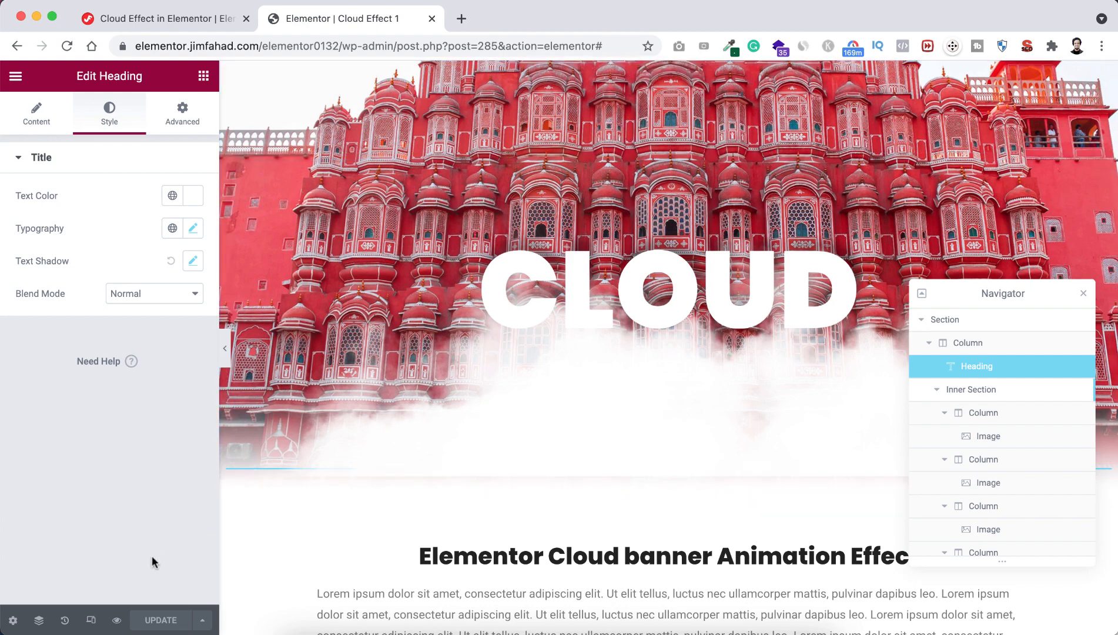
pyautogui.click(117, 620)
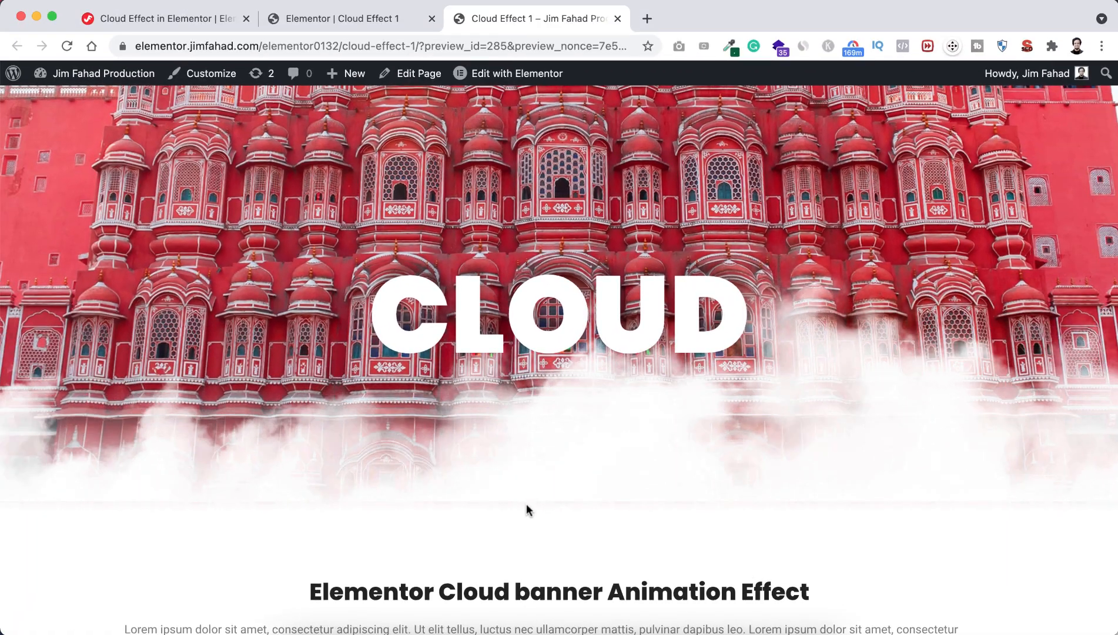
pyautogui.click(357, 19)
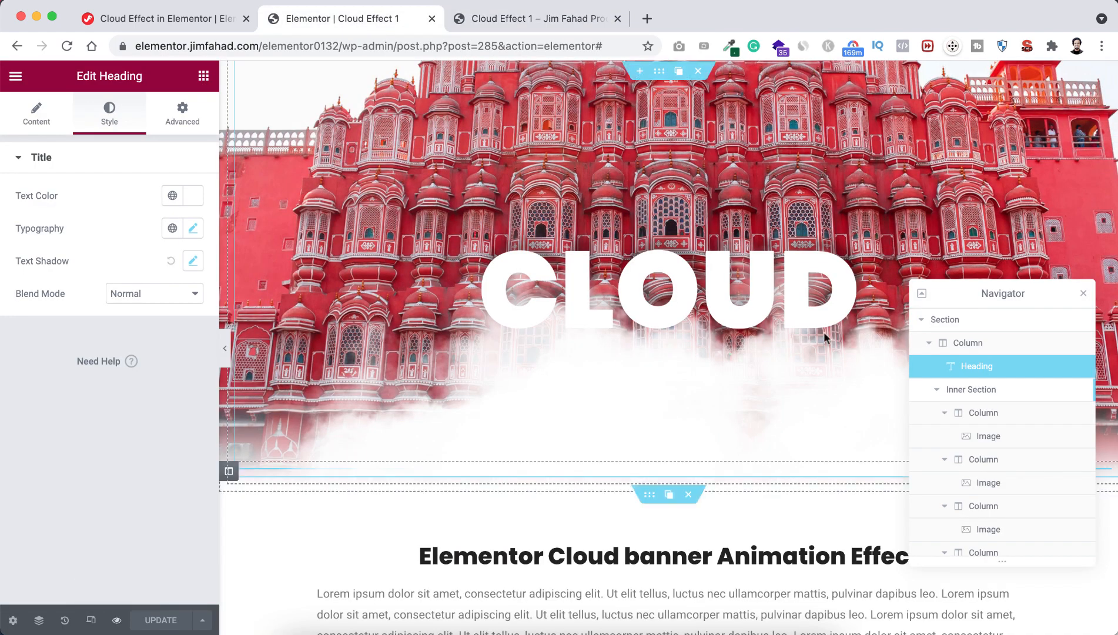
# Set the padding of the column containing the CLOUD heading to 0 on all sides and update the page
pyautogui.click(988, 345)
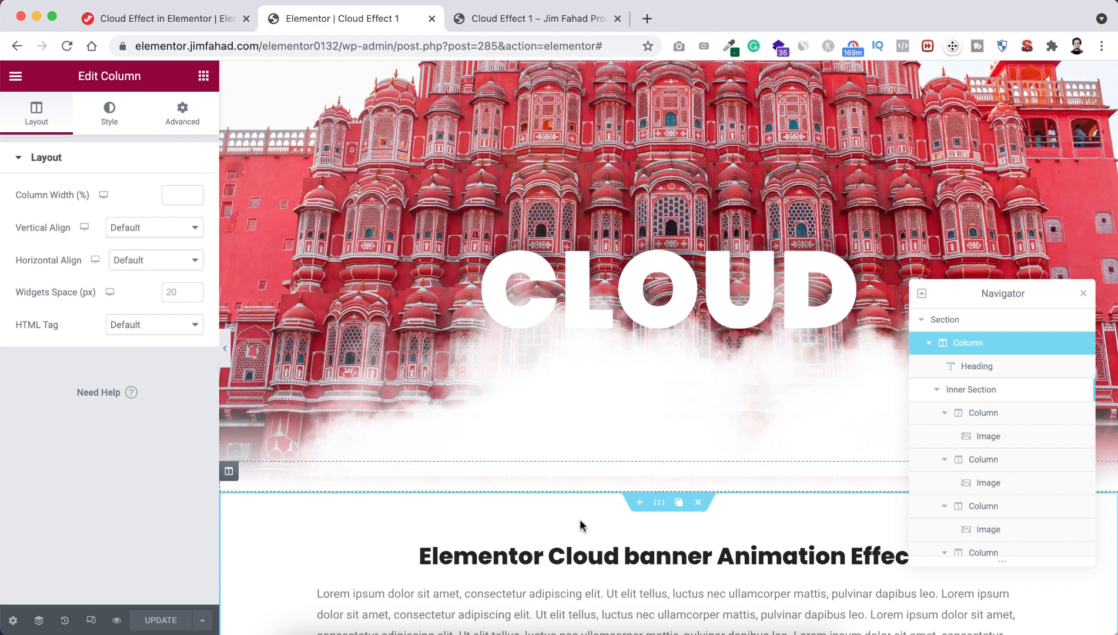
pyautogui.click(187, 107)
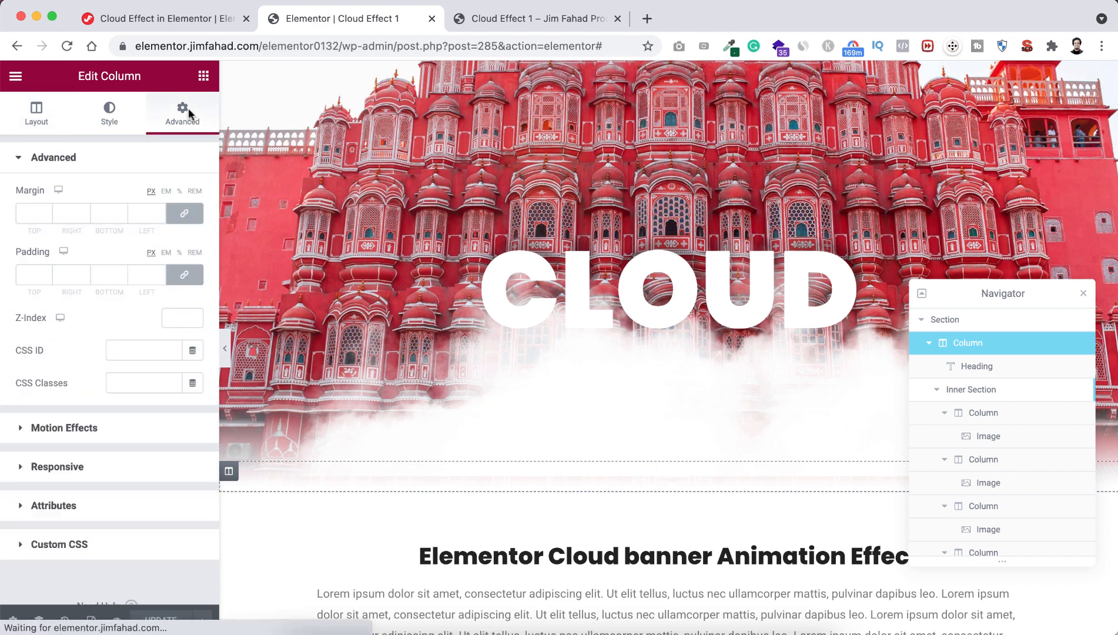
pyautogui.click(184, 274)
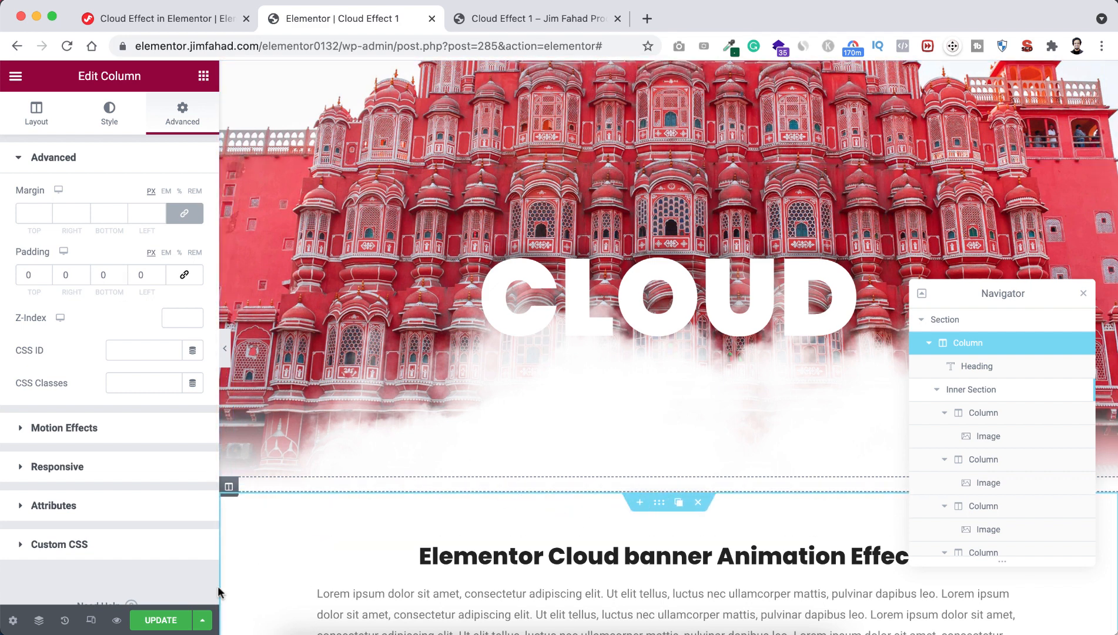
pyautogui.click(161, 619)
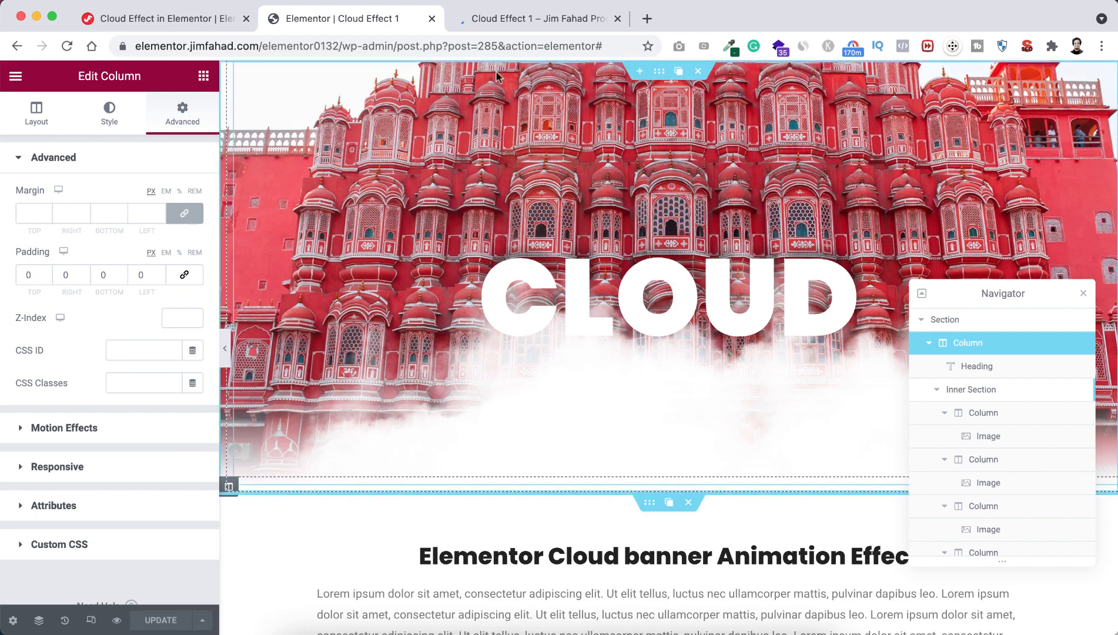
# Review the page preview from the animated cloud banner through the text below it and back up
pyautogui.click(526, 19)
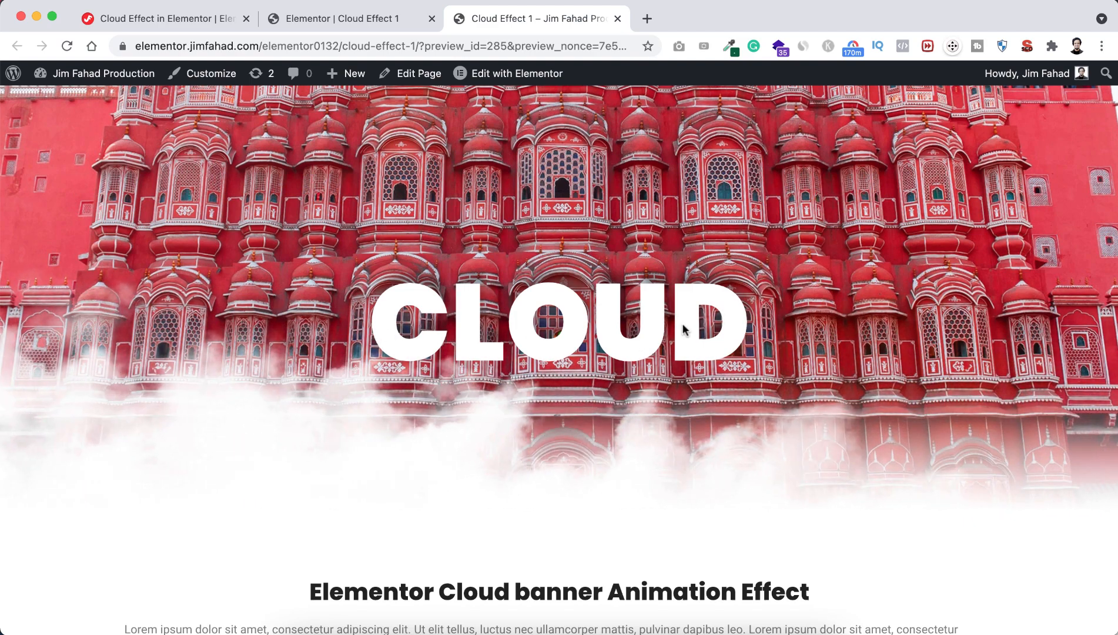
pyautogui.scroll(-4, 595, 432)
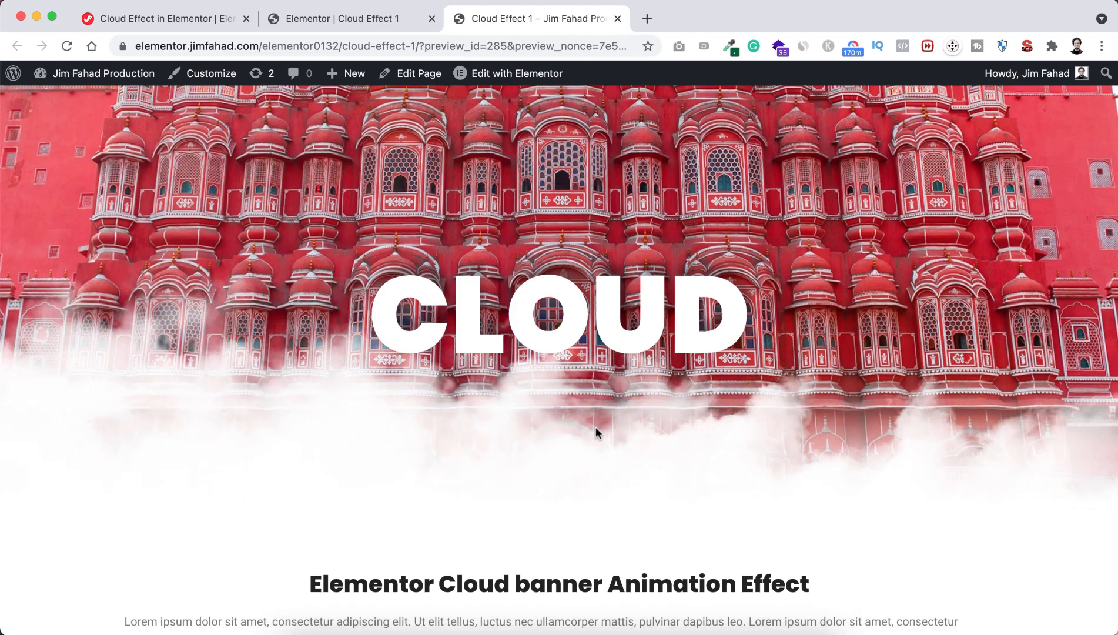
pyautogui.scroll(-3, 596, 433)
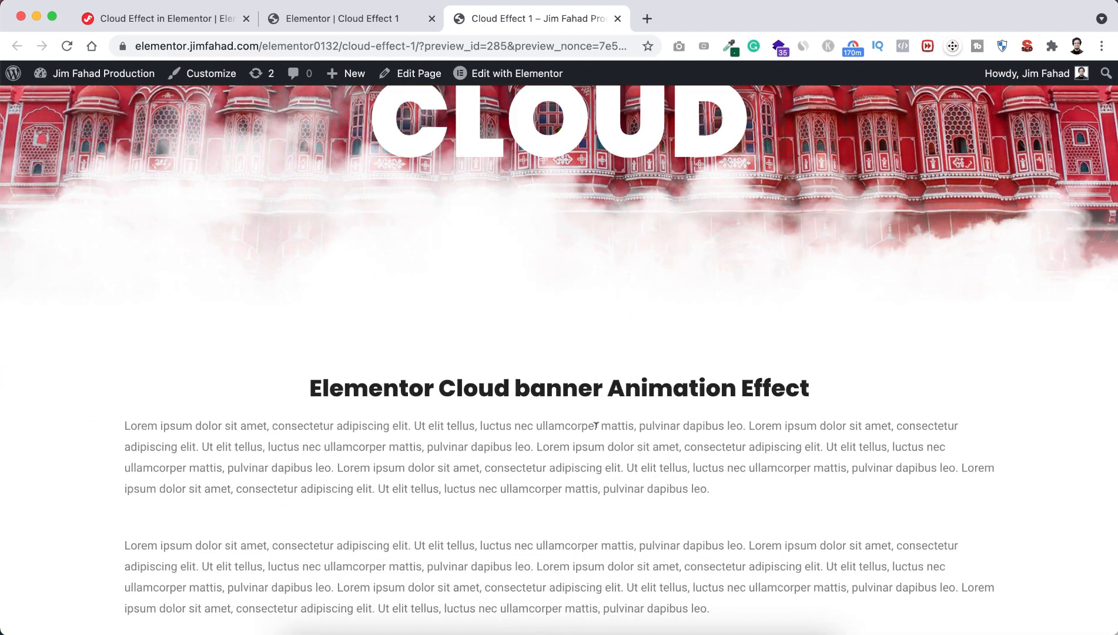
pyautogui.scroll(-3, 595, 426)
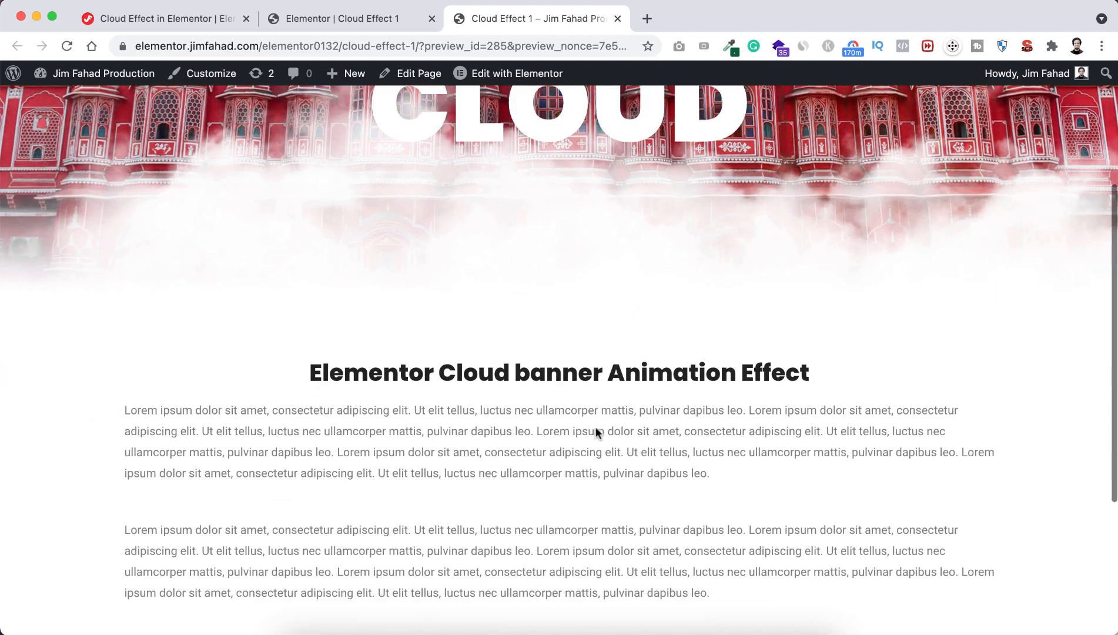
pyautogui.scroll(-3, 595, 433)
pyautogui.scroll(15, 596, 434)
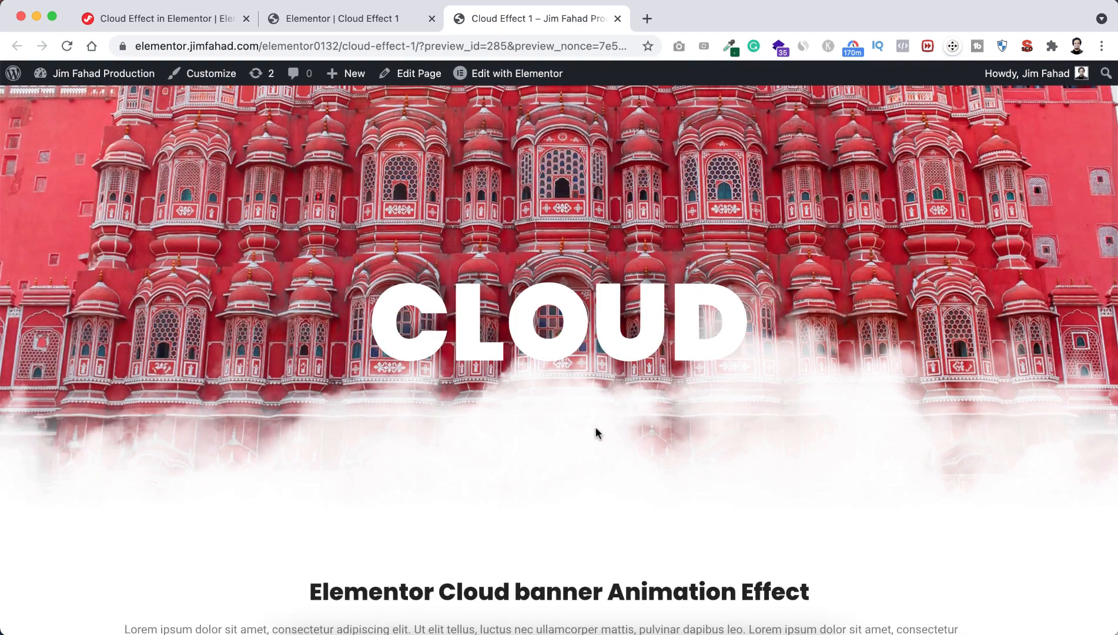